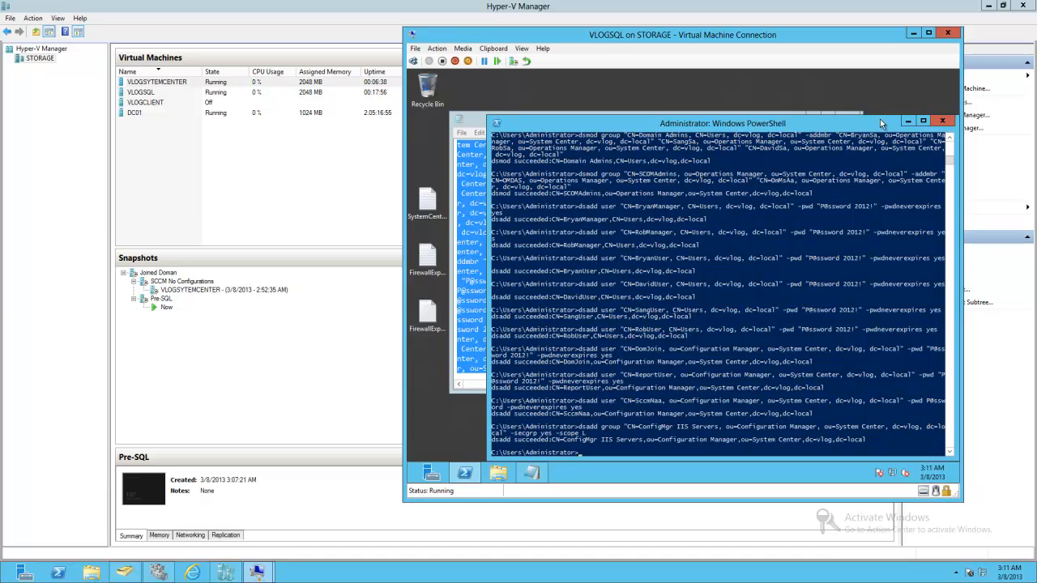
- Browse the MS Sql container under the System Center organizational unit in Active Directory Users and Computers
{"action": "left_click", "coordinate": [907, 121]}
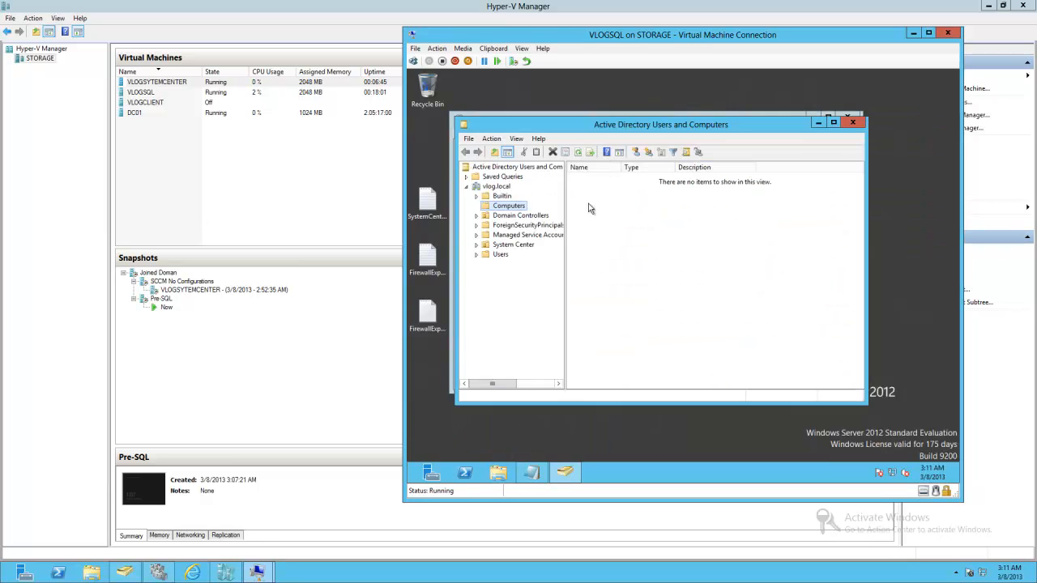
{"action": "double_click", "coordinate": [517, 244]}
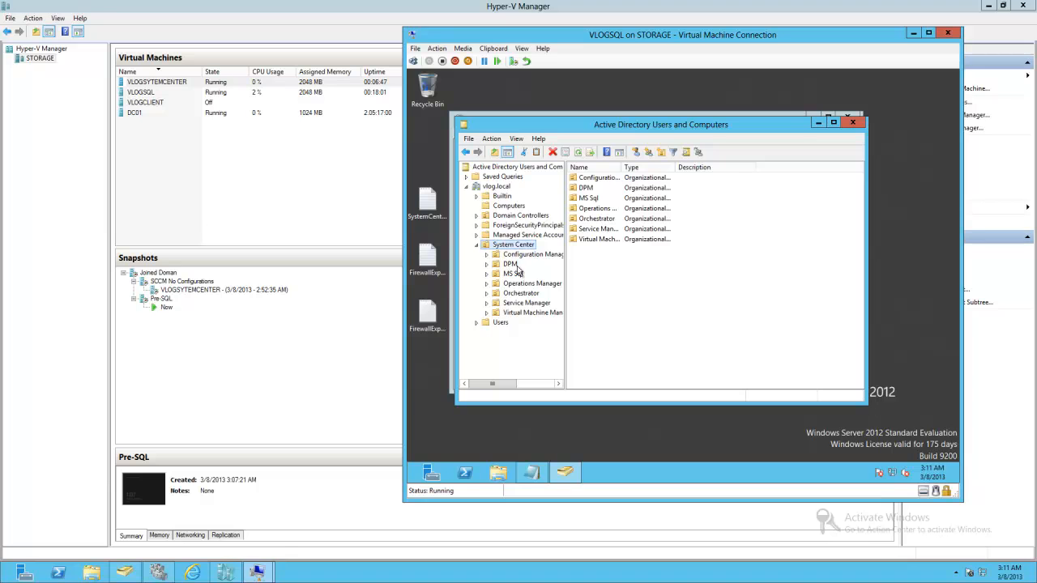
{"action": "left_click", "coordinate": [515, 273]}
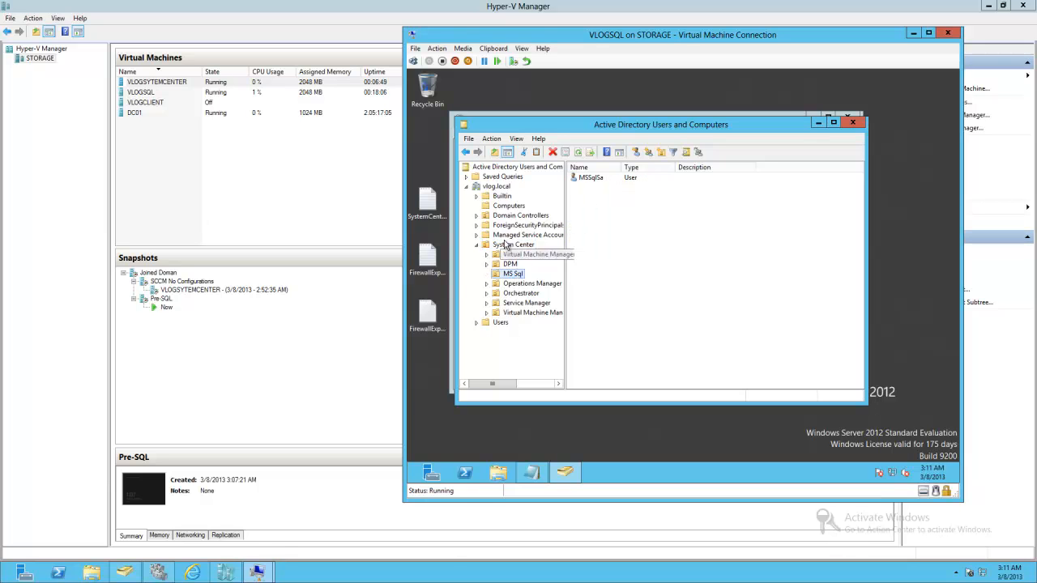
- Open the FirewallExportIN file and expand the vlog.local forest's Domains in Group Policy Management
{"action": "left_click", "coordinate": [857, 121]}
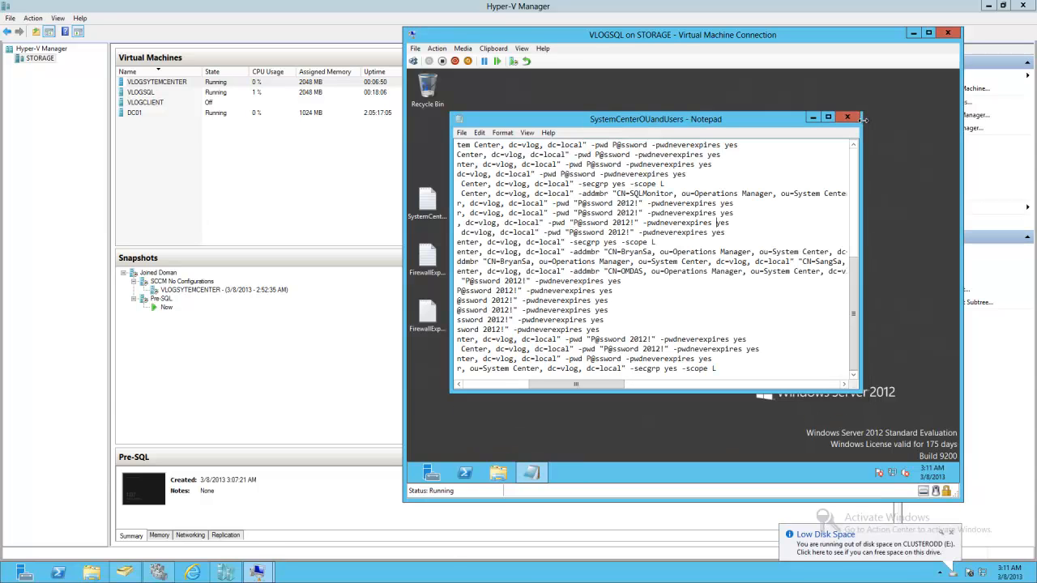
{"action": "left_click", "coordinate": [847, 118]}
{"action": "double_click", "coordinate": [444, 272]}
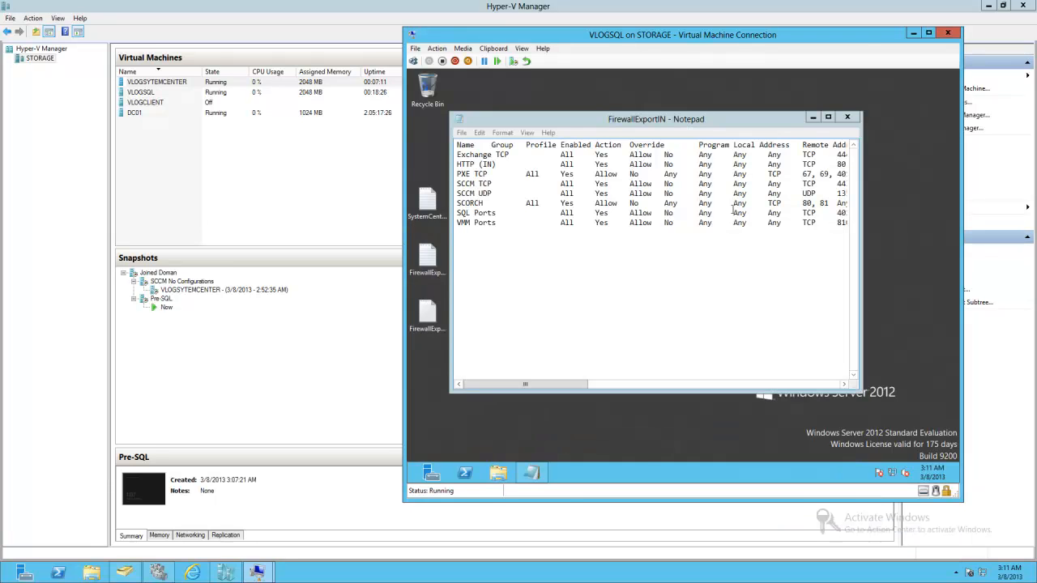
{"action": "left_click", "coordinate": [491, 199]}
{"action": "left_click", "coordinate": [485, 199]}
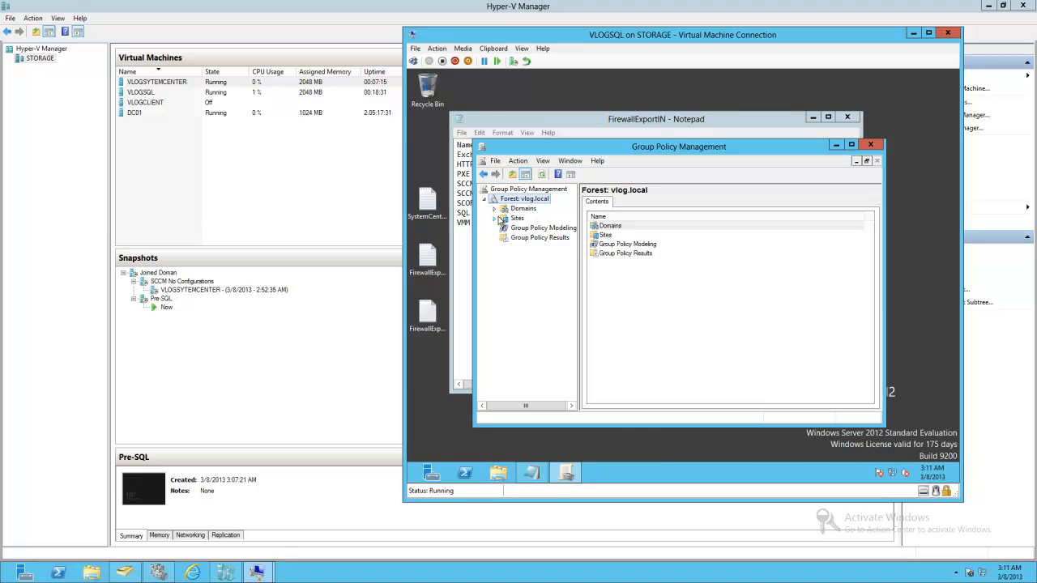
{"action": "left_click", "coordinate": [494, 208]}
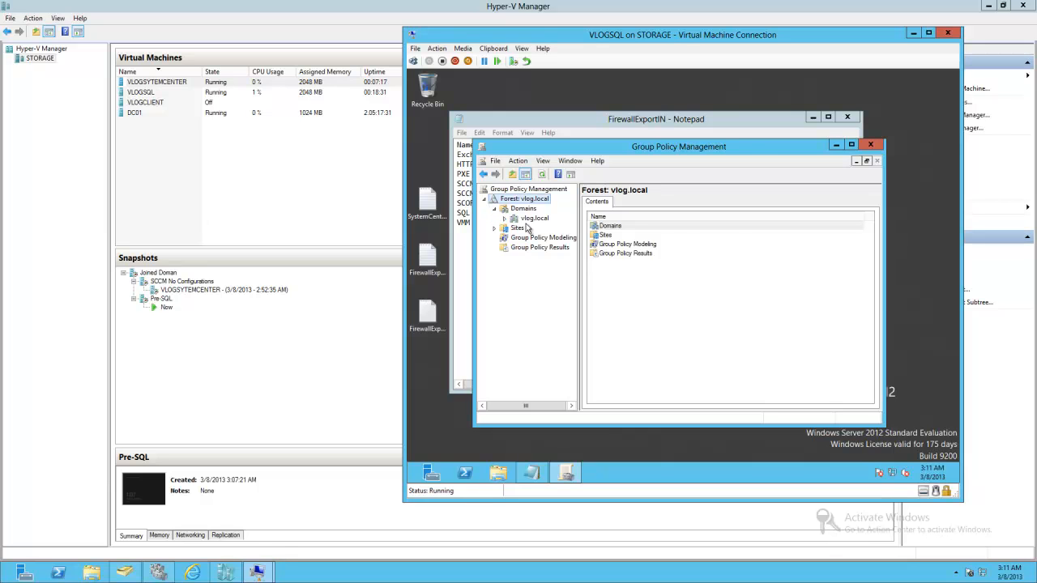
- Expand the vlog.local domain and select its Default Domain Policy link
{"action": "left_click", "coordinate": [532, 219]}
{"action": "right_click", "coordinate": [532, 221]}
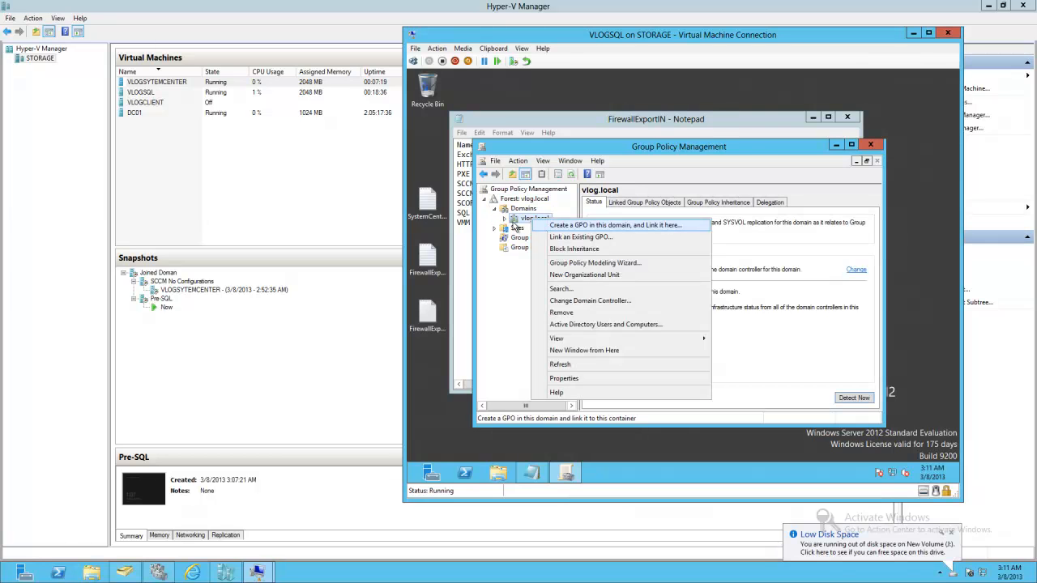
{"action": "left_click", "coordinate": [504, 219]}
{"action": "left_click", "coordinate": [540, 230]}
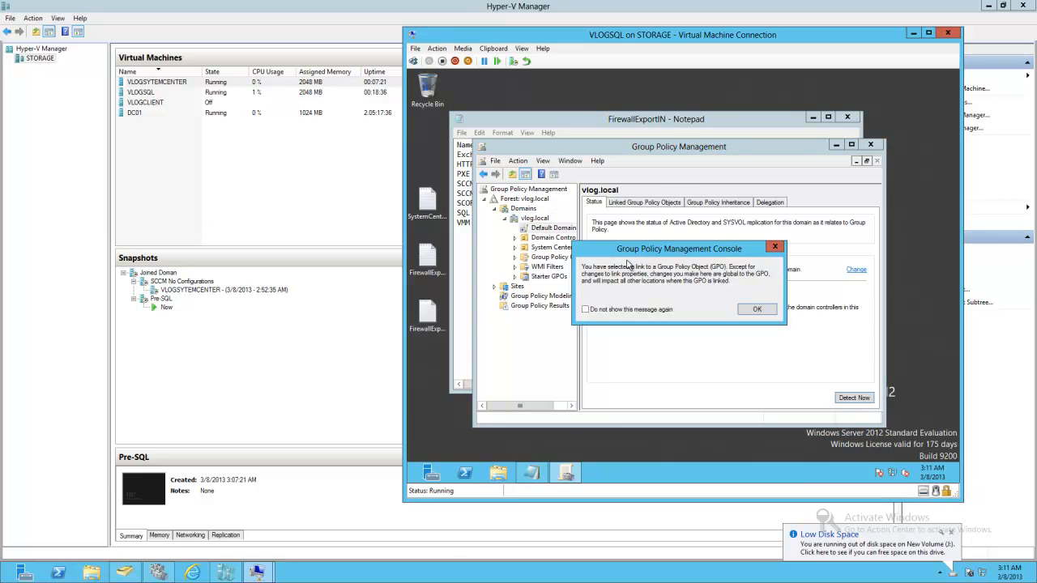
{"action": "left_click", "coordinate": [757, 308]}
- Edit the Default Domain Policy and open the Inbound Rules of Windows Firewall with Advanced Security
{"action": "right_click", "coordinate": [545, 228]}
{"action": "left_click", "coordinate": [570, 236]}
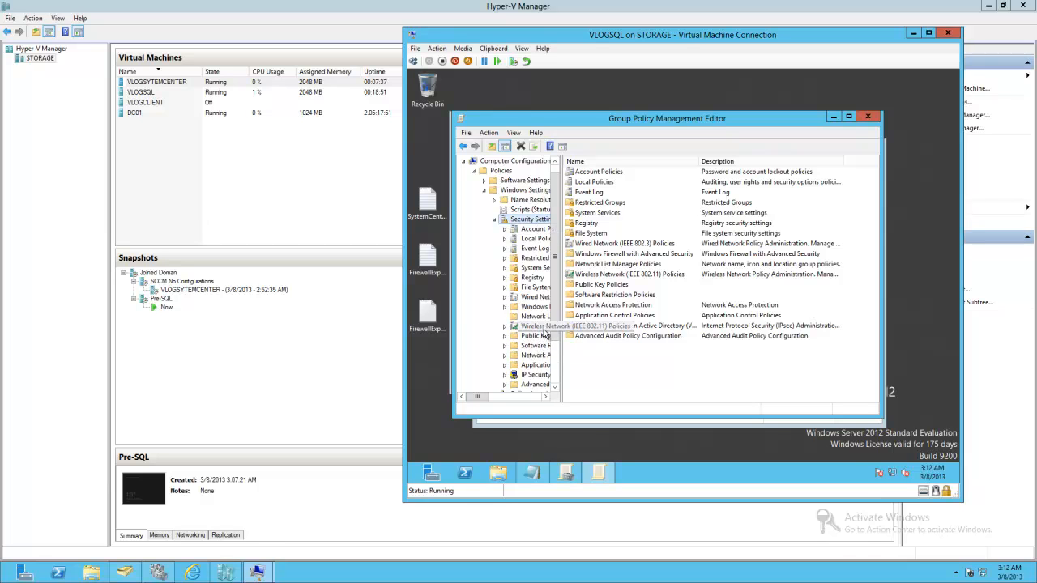
{"action": "left_click", "coordinate": [526, 308]}
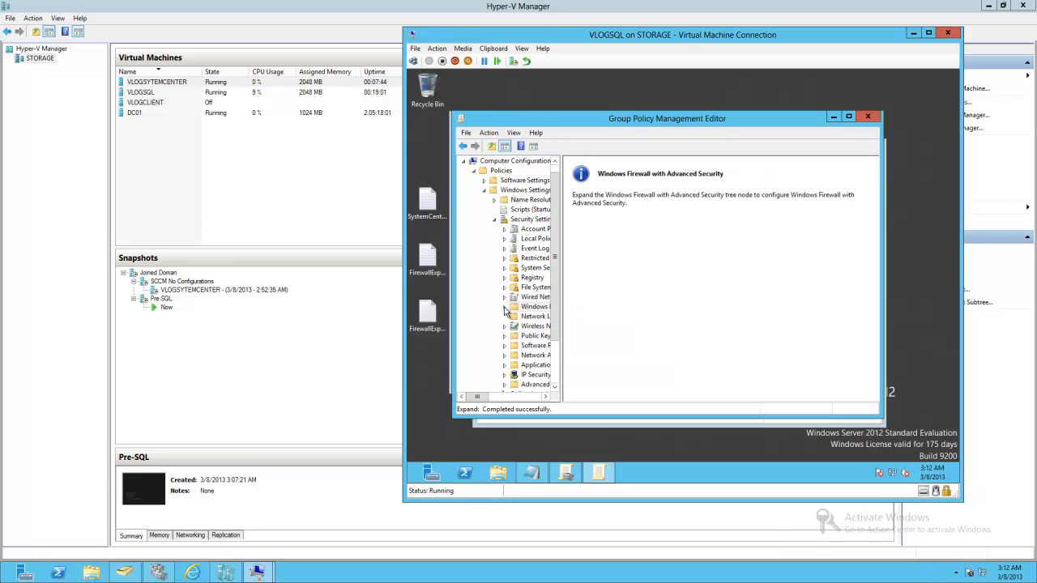
{"action": "left_click", "coordinate": [505, 307]}
{"action": "left_click", "coordinate": [515, 317]}
{"action": "left_click", "coordinate": [544, 327]}
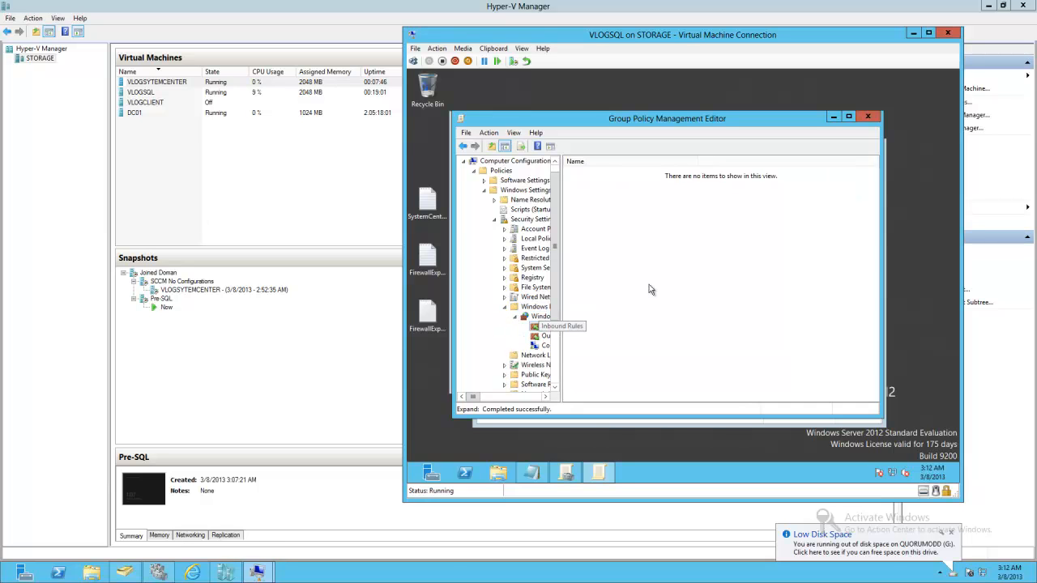
- Start a new inbound firewall rule of type Port and move on to the protocol and ports page
{"action": "right_click", "coordinate": [607, 210]}
{"action": "left_click", "coordinate": [634, 216]}
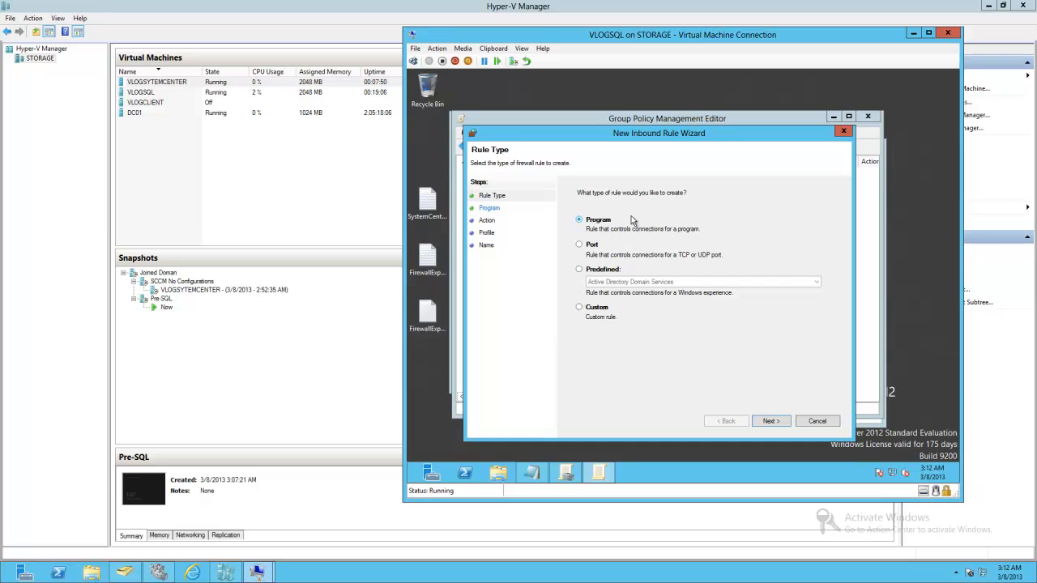
{"action": "left_click", "coordinate": [598, 247]}
{"action": "left_click", "coordinate": [770, 421]}
{"action": "left_click", "coordinate": [679, 279]}
{"action": "type", "text": "dsadd ou \"ou=System Center, dc=vlog, dc=local\""}
{"action": "key", "text": "ctrl+z"}
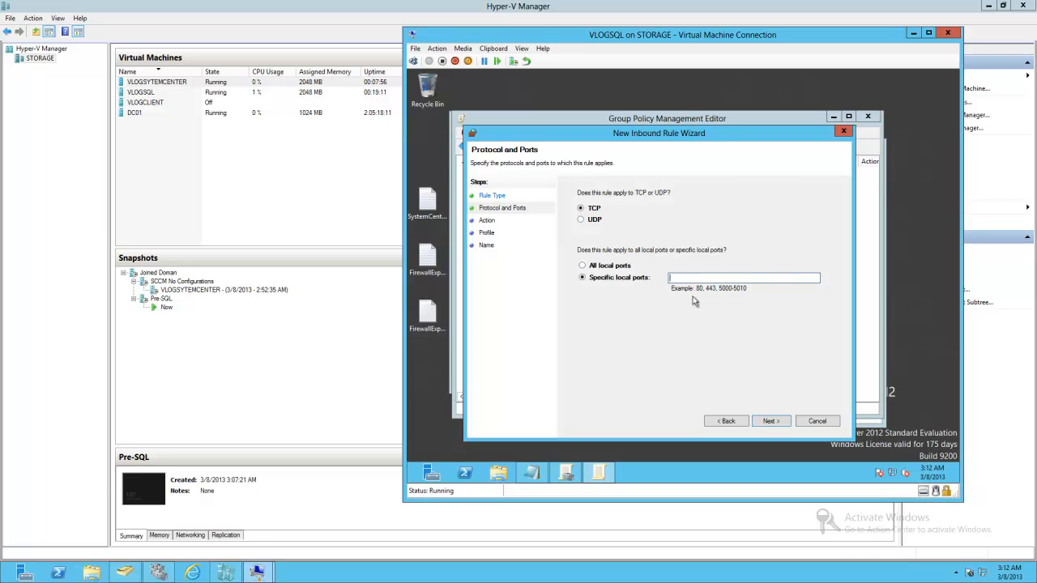
- Copy the SQL Ports local port numbers from FirewallExportIN and paste them as the rule's specific local TCP ports
{"action": "left_click", "coordinate": [565, 473]}
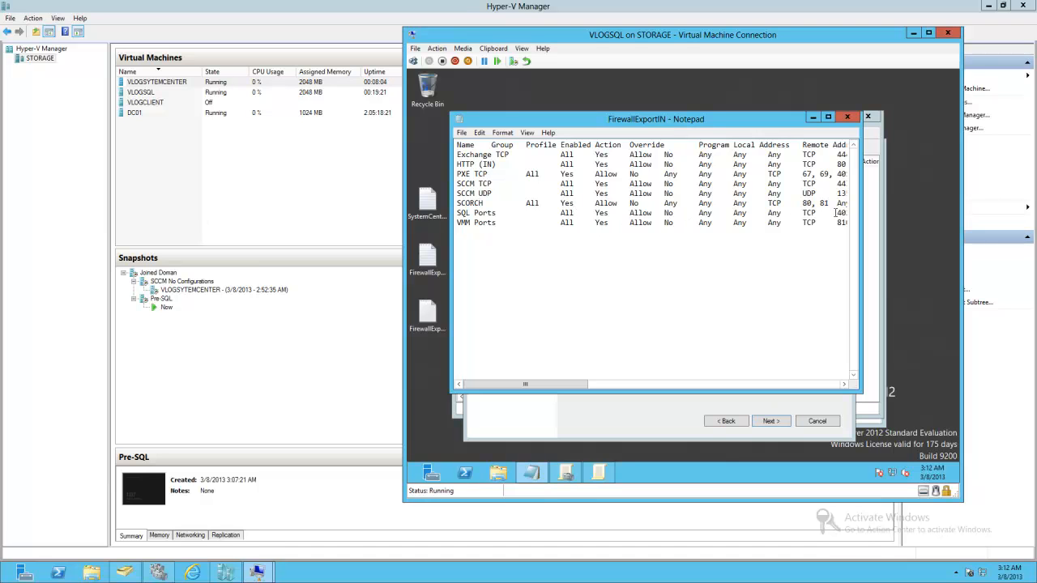
{"action": "left_click_drag", "start_coordinate": [836, 213], "coordinate": [553, 216]}
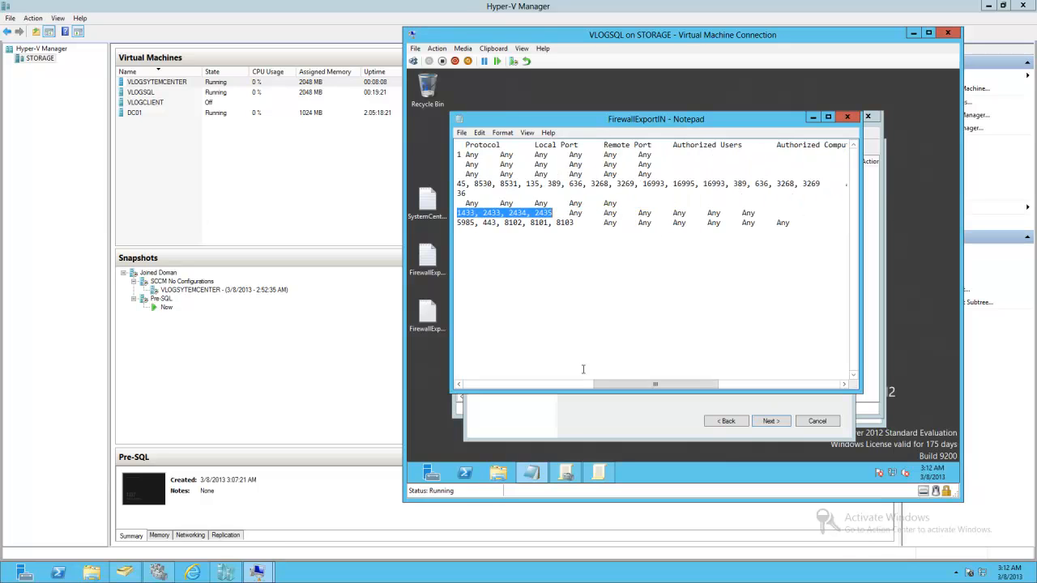
{"action": "left_click", "coordinate": [569, 408]}
{"action": "left_click", "coordinate": [671, 277]}
{"action": "type", "text": "4022, 1433, 2433, 2434, 2435"}
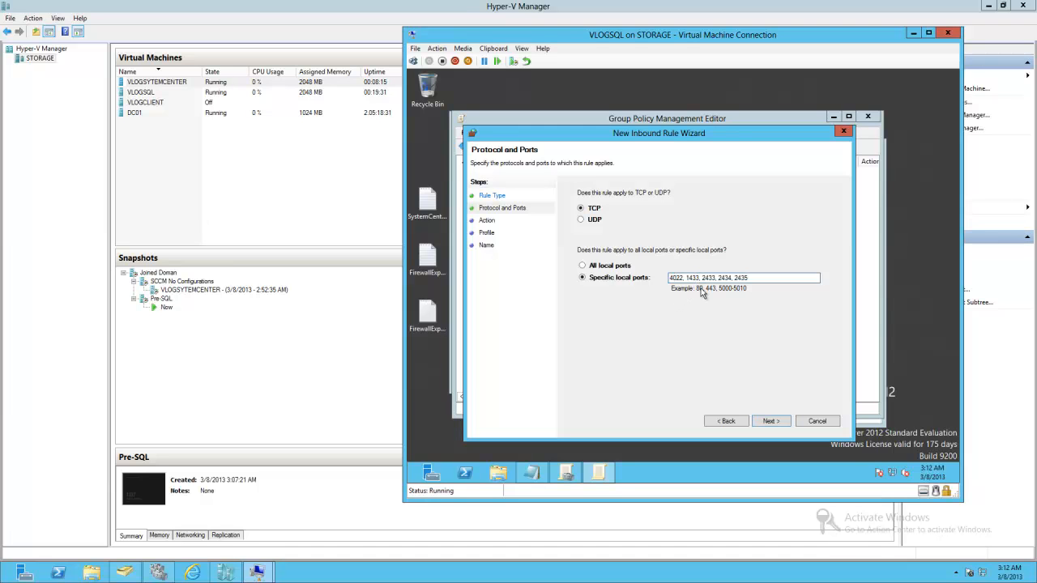
- Insert port 1434 after 1433 in the specific local ports list
{"action": "left_click", "coordinate": [701, 277]}
{"action": "type", "text": "1434,"}
{"action": "left_click_drag", "start_coordinate": [772, 277], "coordinate": [671, 278]}
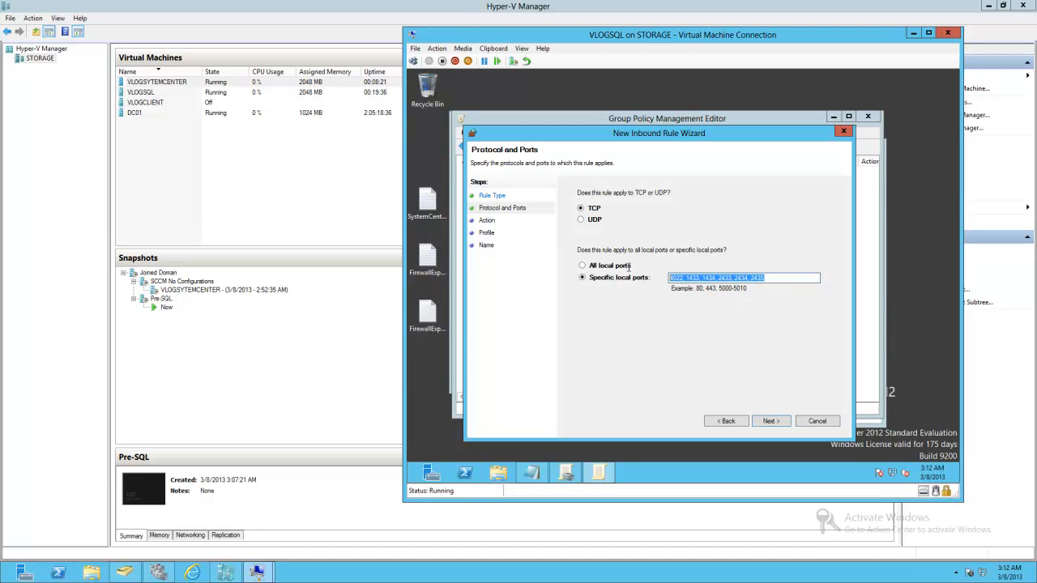
{"action": "left_click", "coordinate": [717, 277]}
{"action": "left_click_drag", "start_coordinate": [716, 277], "coordinate": [663, 280]}
{"action": "left_click", "coordinate": [780, 280]}
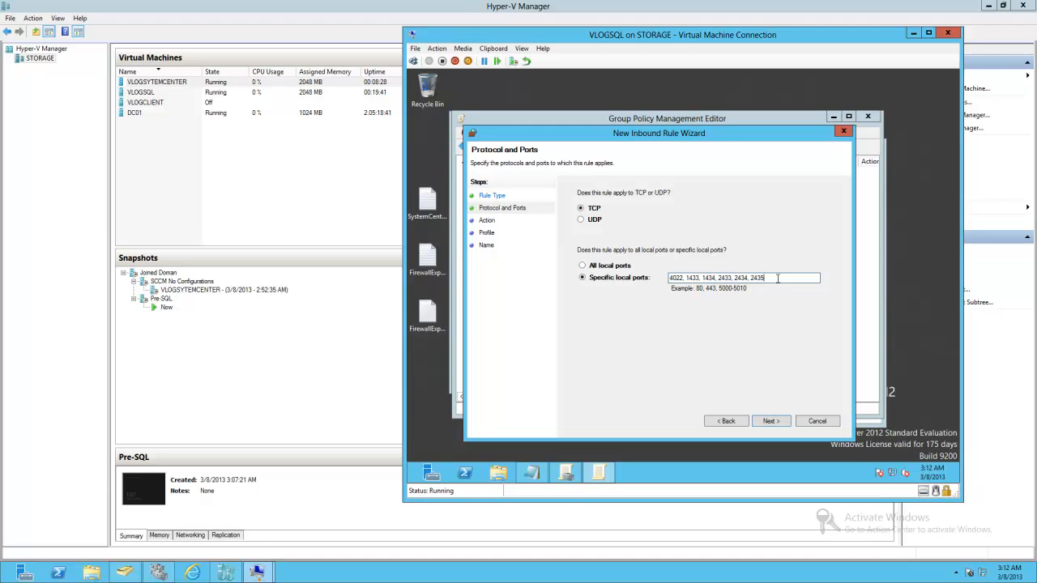
- Keep the default action and all profiles, name the inbound rule SQL TCP IN, and finish the wizard
{"action": "left_click", "coordinate": [764, 420]}
{"action": "left_click", "coordinate": [766, 421]}
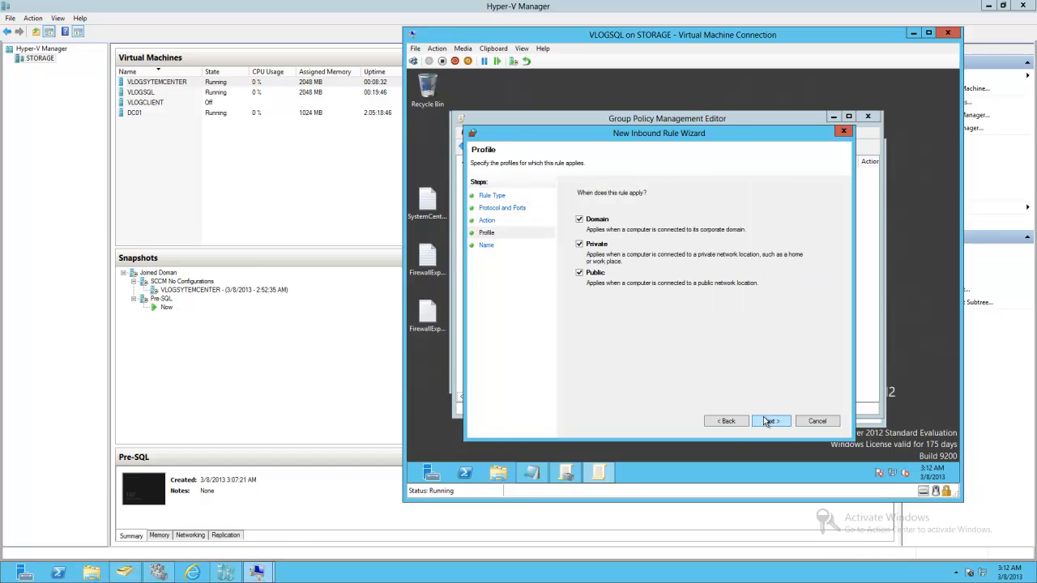
{"action": "left_click", "coordinate": [766, 422]}
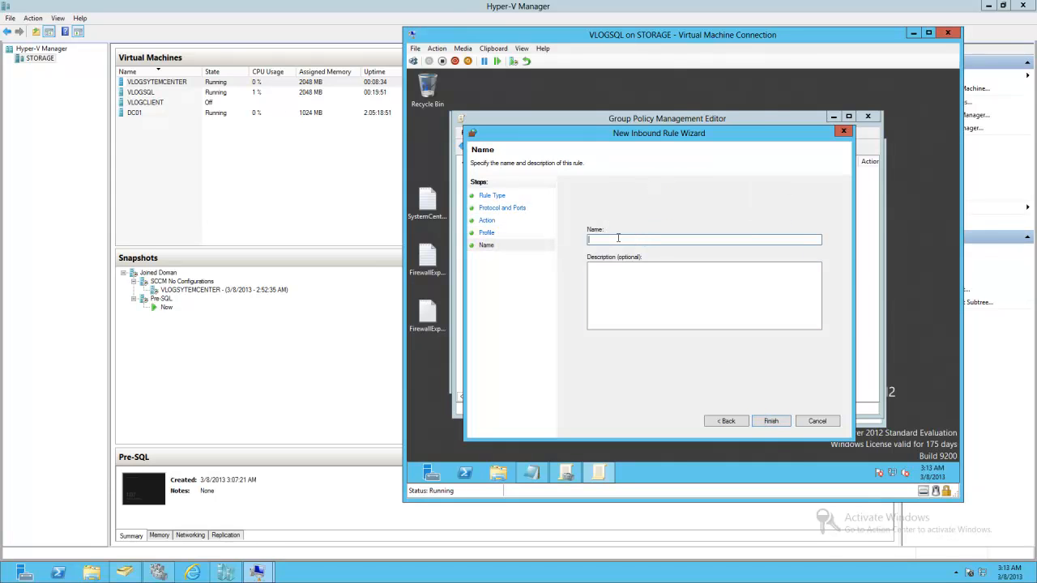
{"action": "type", "text": "SQL TCP IN"}
{"action": "left_click", "coordinate": [770, 420]}
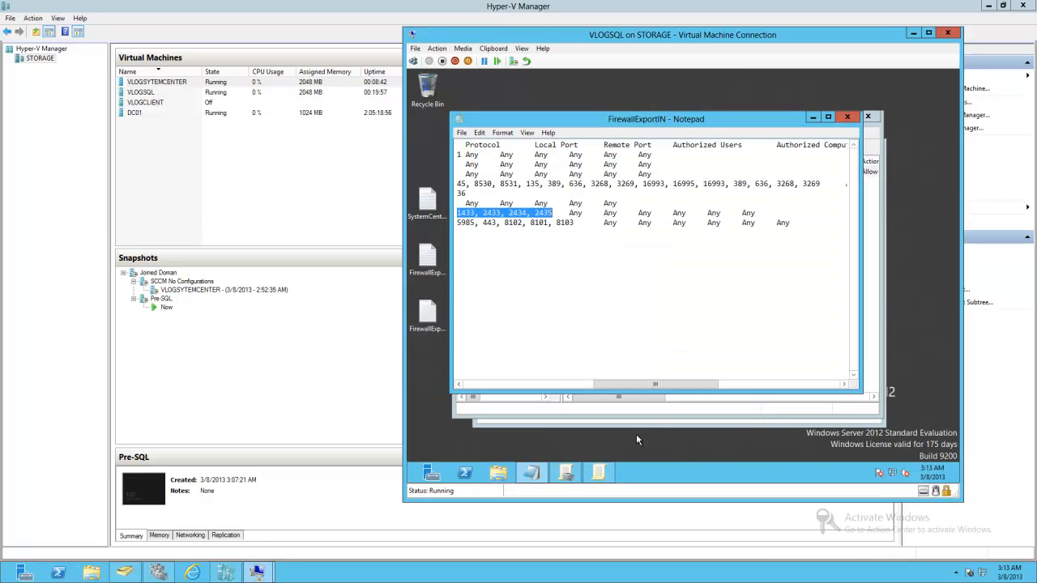
{"action": "left_click", "coordinate": [598, 472]}
{"action": "right_click", "coordinate": [589, 194]}
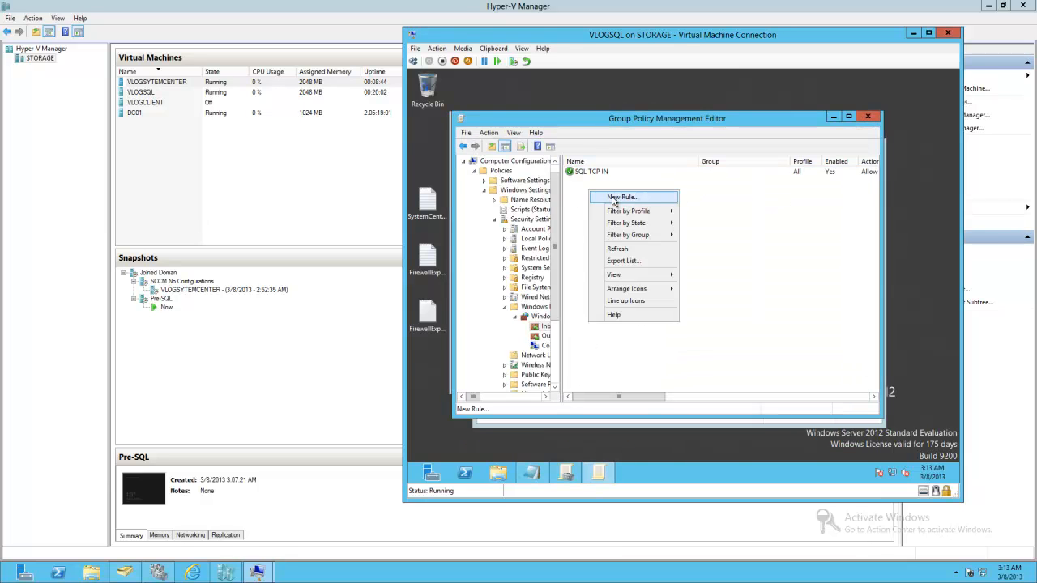
{"action": "left_click", "coordinate": [616, 203]}
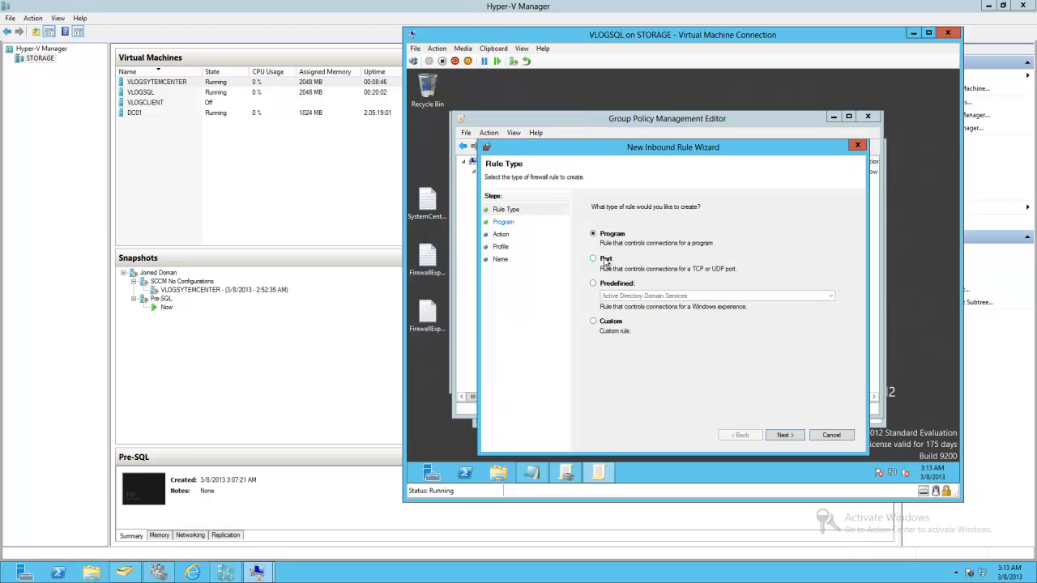
{"action": "left_click", "coordinate": [820, 436]}
- Create a new outbound firewall rule named SQL TCP OUT and finish the wizard
{"action": "right_click", "coordinate": [648, 229]}
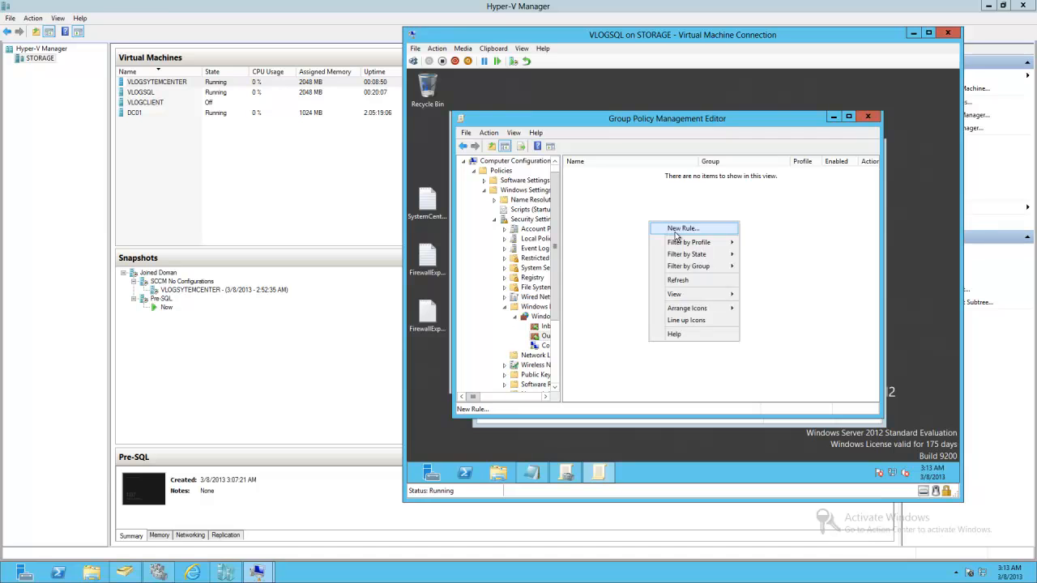
{"action": "left_click", "coordinate": [677, 235]}
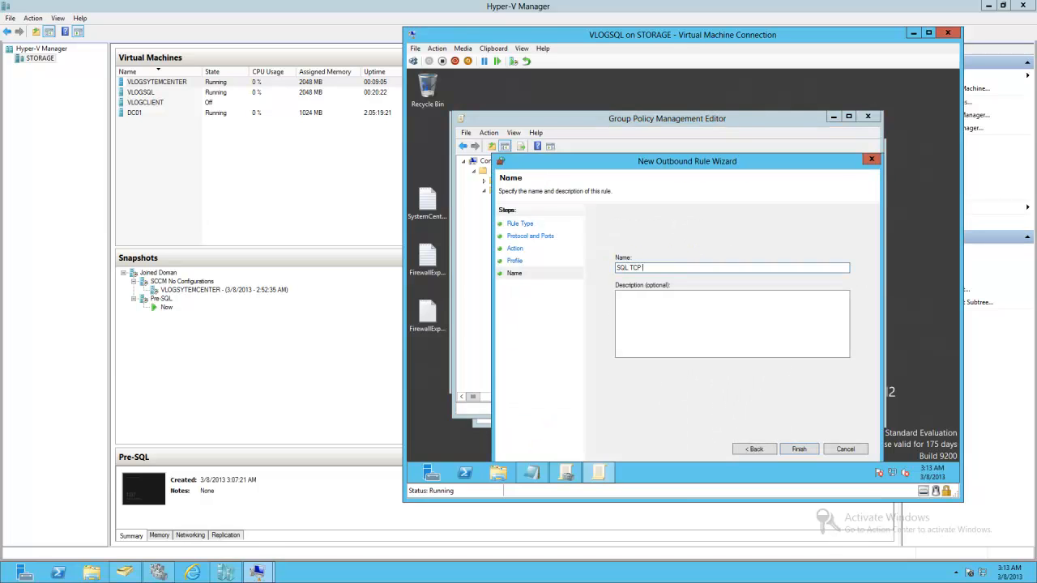
{"action": "type", "text": "OUT"}
{"action": "left_click", "coordinate": [798, 449]}
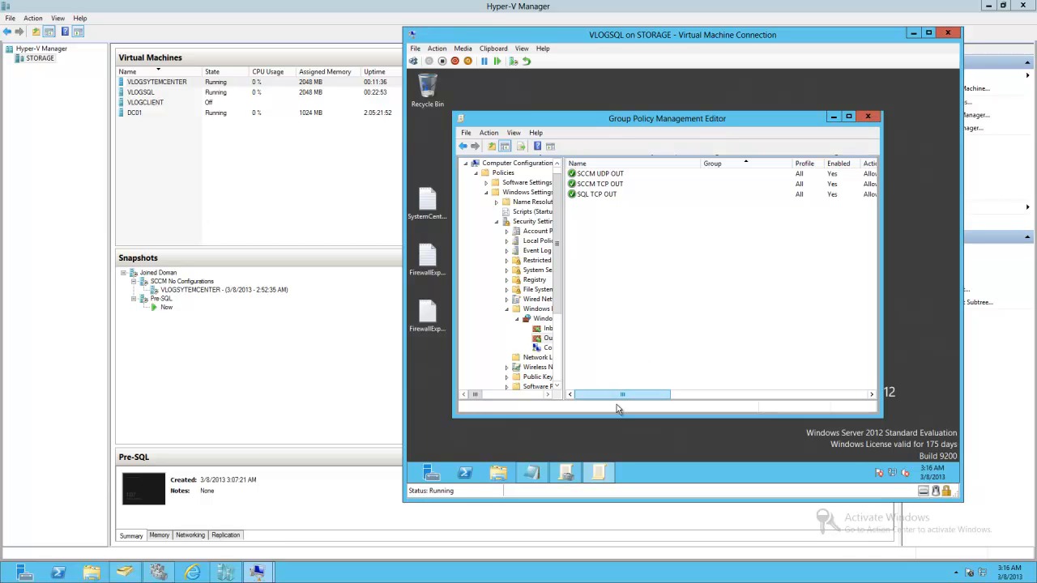
- Add a new Local Group preference item under User Configuration's Control Panel Settings, Local Users and Groups
{"action": "double_click", "coordinate": [656, 121]}
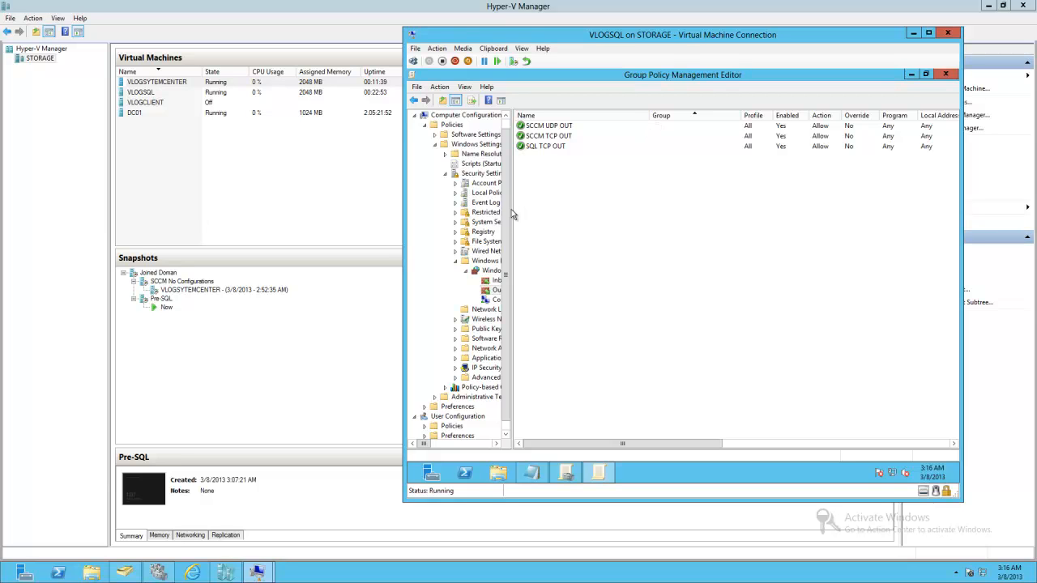
{"action": "left_click_drag", "start_coordinate": [512, 209], "coordinate": [616, 203]}
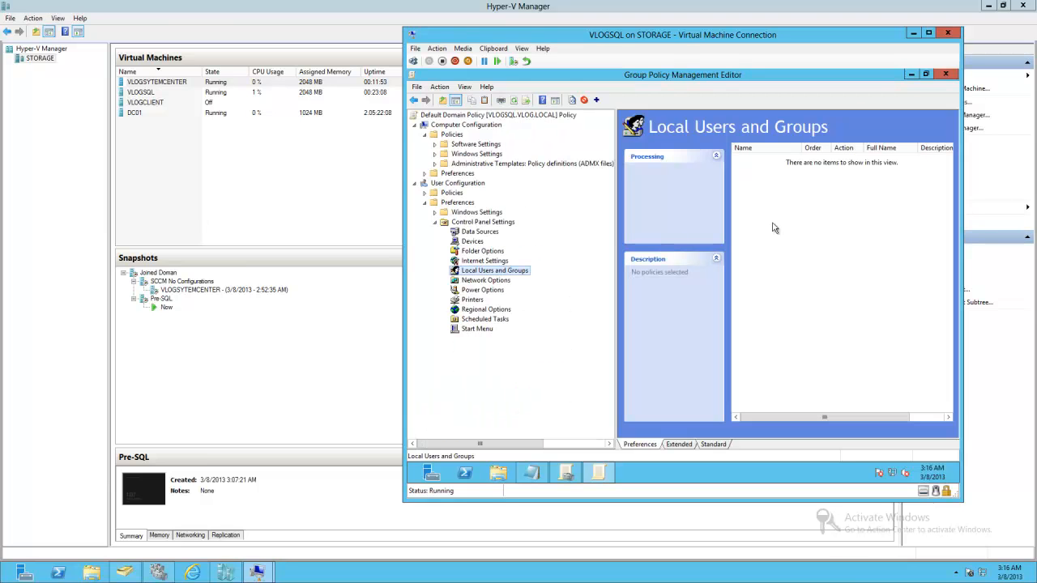
{"action": "right_click", "coordinate": [773, 228]}
{"action": "mouse_move", "coordinate": [818, 233]}
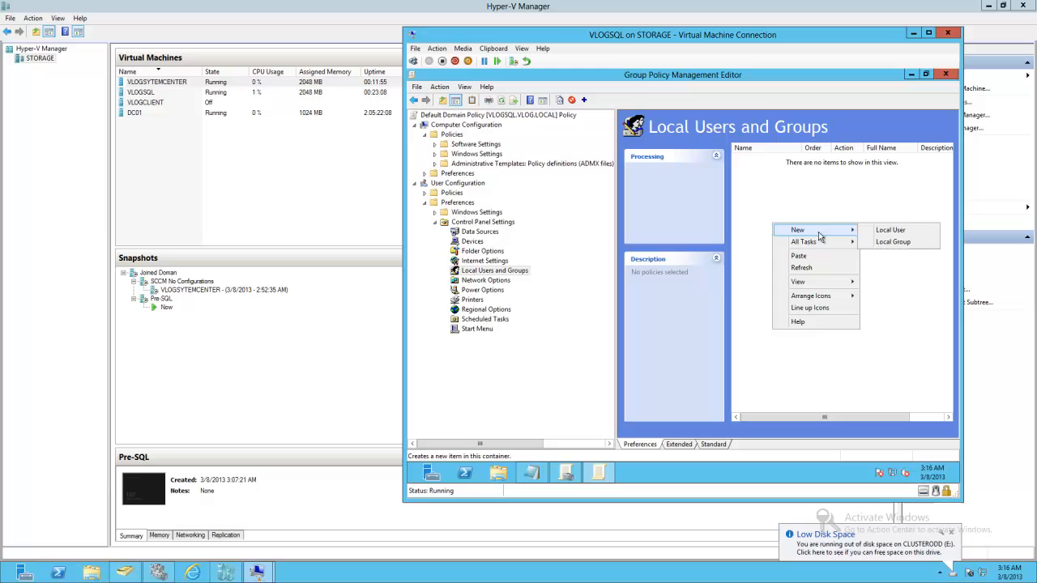
{"action": "left_click", "coordinate": [894, 243]}
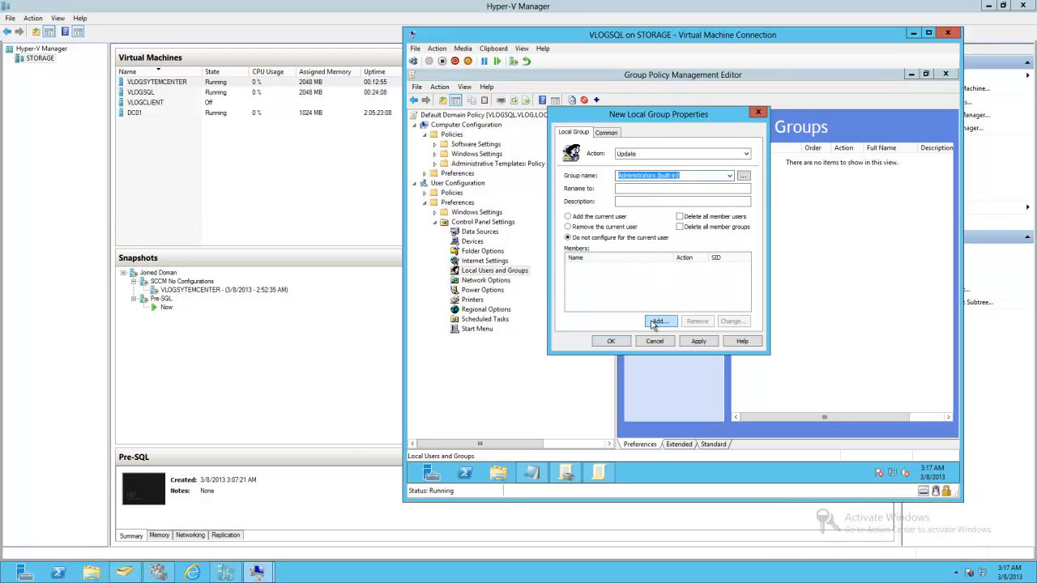
- Add the domain account clientinstaller as a member of the Administrators (built-in) group and apply the item
{"action": "left_click", "coordinate": [659, 321]}
{"action": "left_click", "coordinate": [732, 223]}
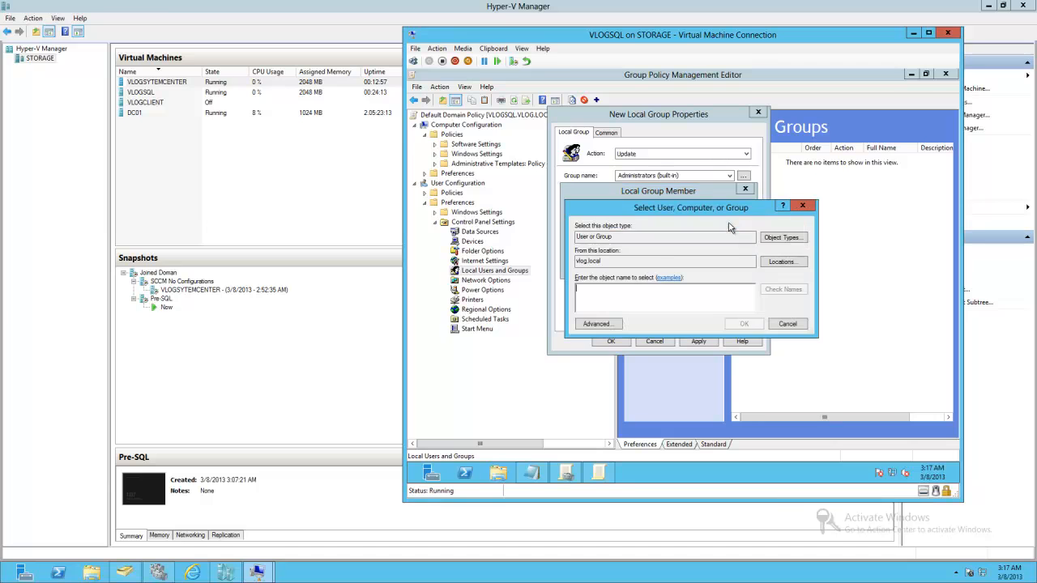
{"action": "type", "text": "c"}
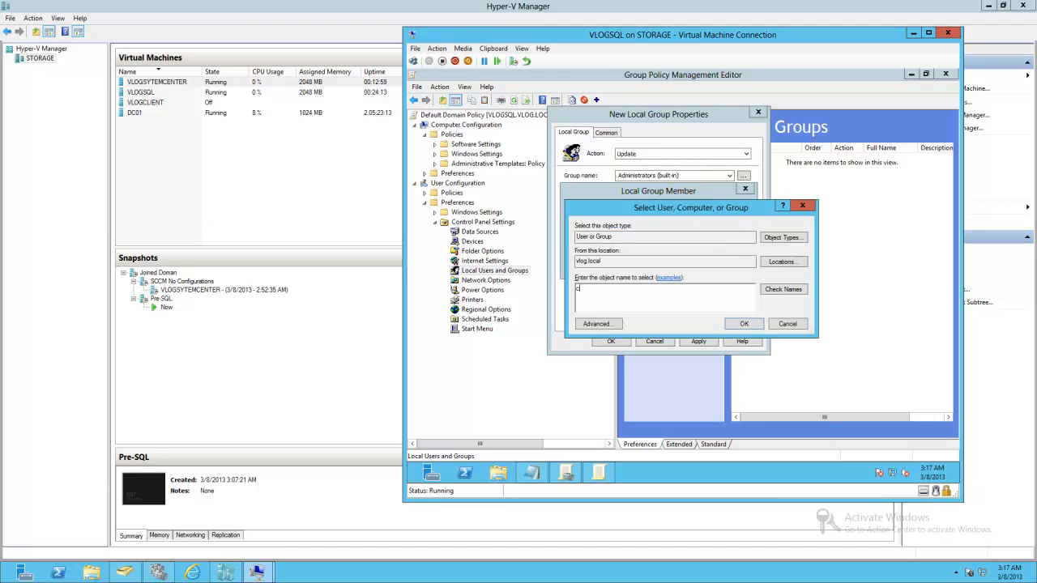
{"action": "type", "text": "lientinstaller"}
{"action": "left_click", "coordinate": [797, 289]}
{"action": "left_click", "coordinate": [744, 325]}
{"action": "left_click", "coordinate": [671, 262]}
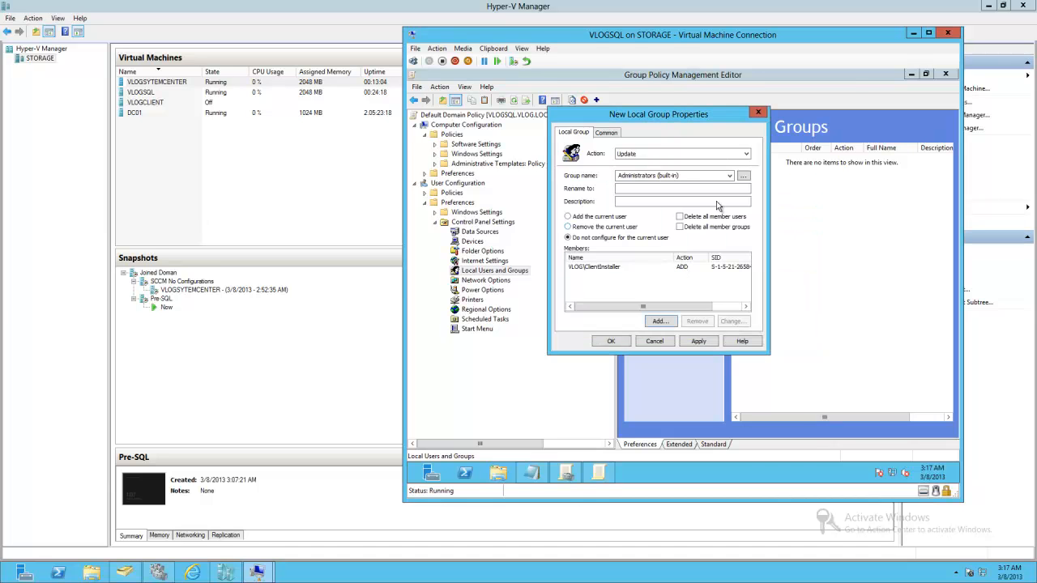
{"action": "left_click", "coordinate": [698, 341]}
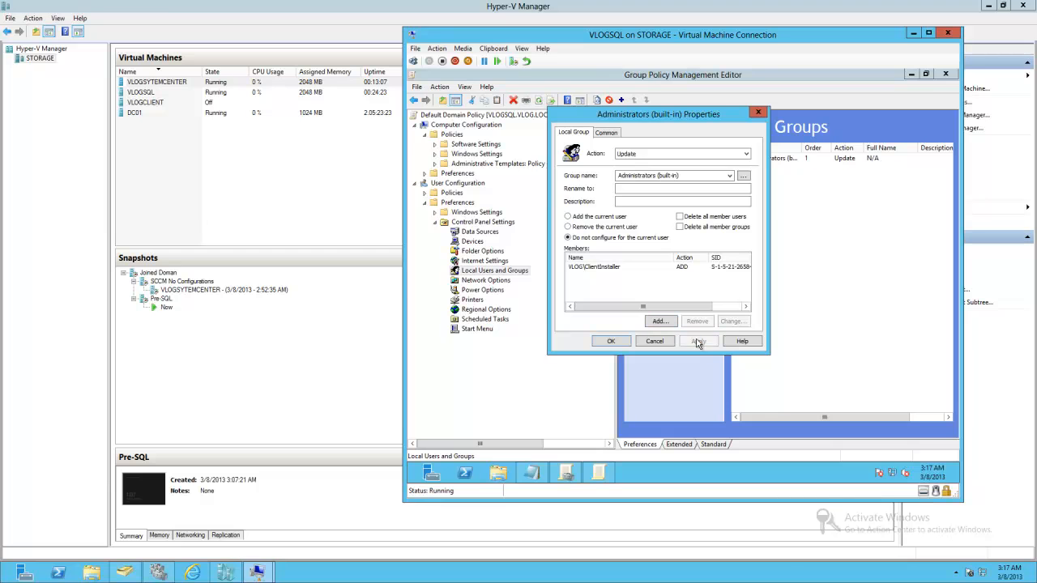
{"action": "left_click", "coordinate": [611, 341]}
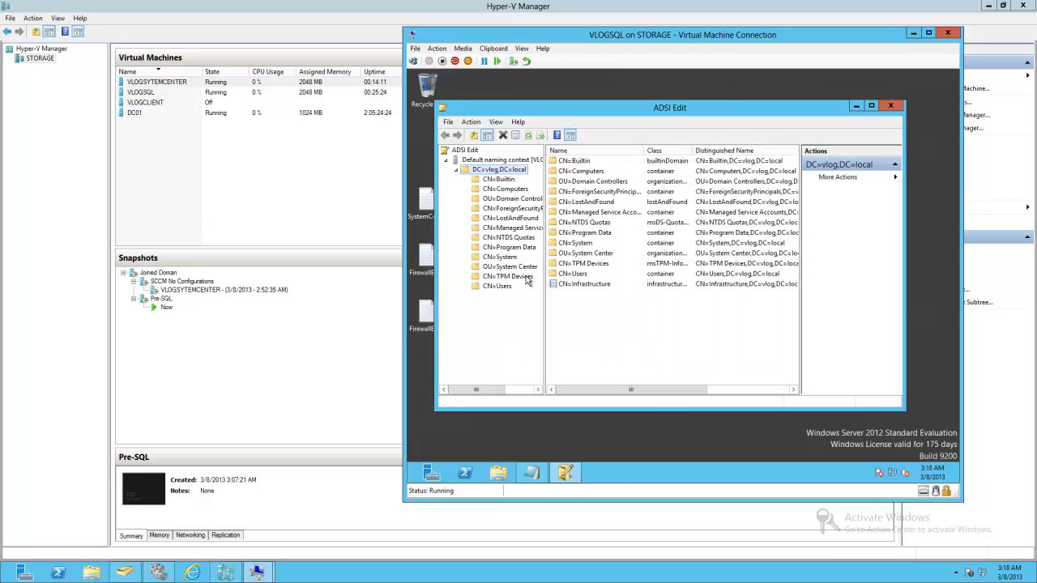
- Create a new container object named System Management under CN=System of the domain naming context in ADSI Edit
{"action": "left_click", "coordinate": [526, 269]}
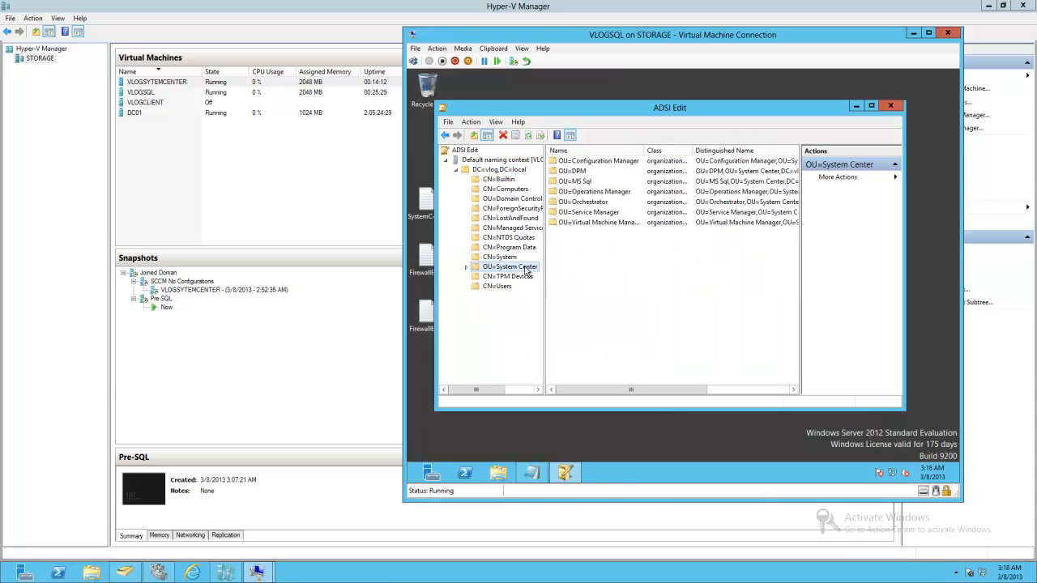
{"action": "double_click", "coordinate": [503, 258]}
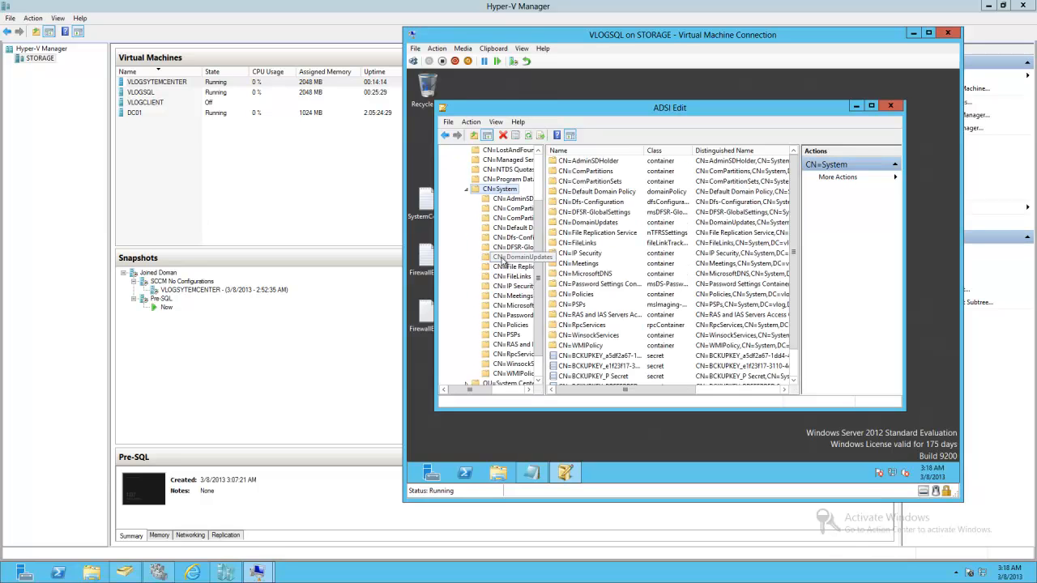
{"action": "right_click", "coordinate": [505, 189]}
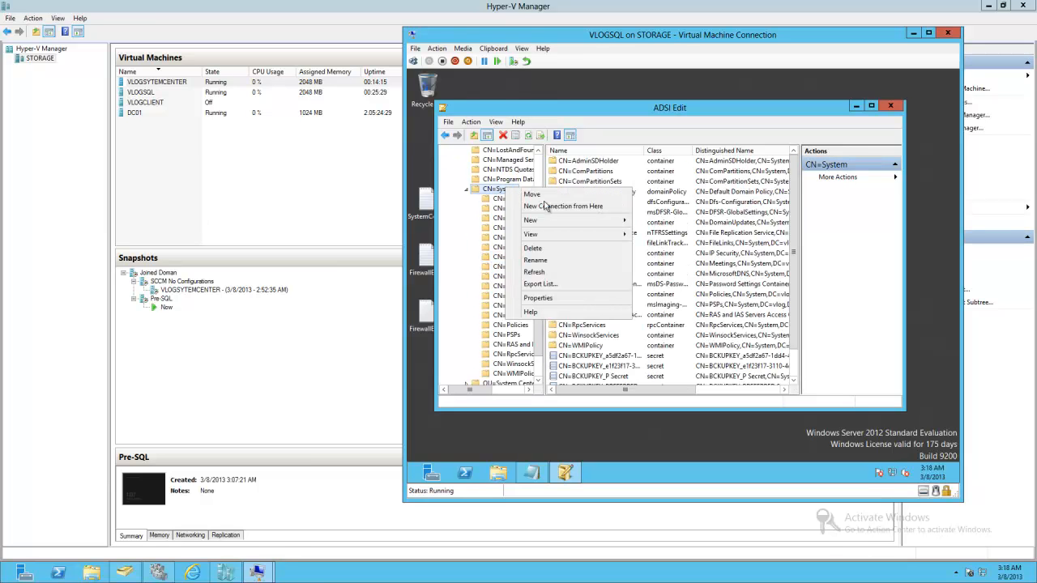
{"action": "mouse_move", "coordinate": [608, 221]}
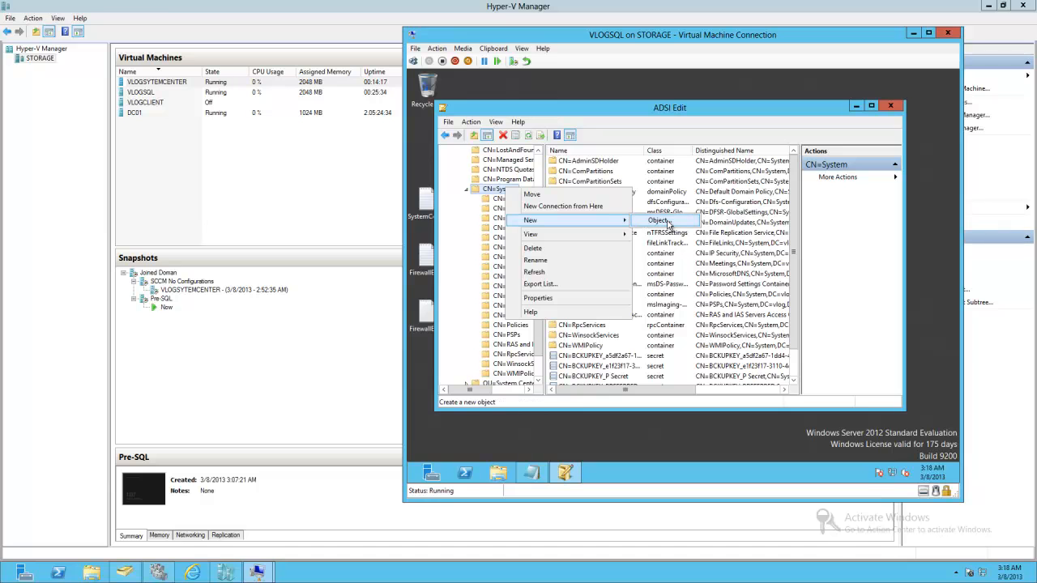
{"action": "left_click", "coordinate": [669, 223]}
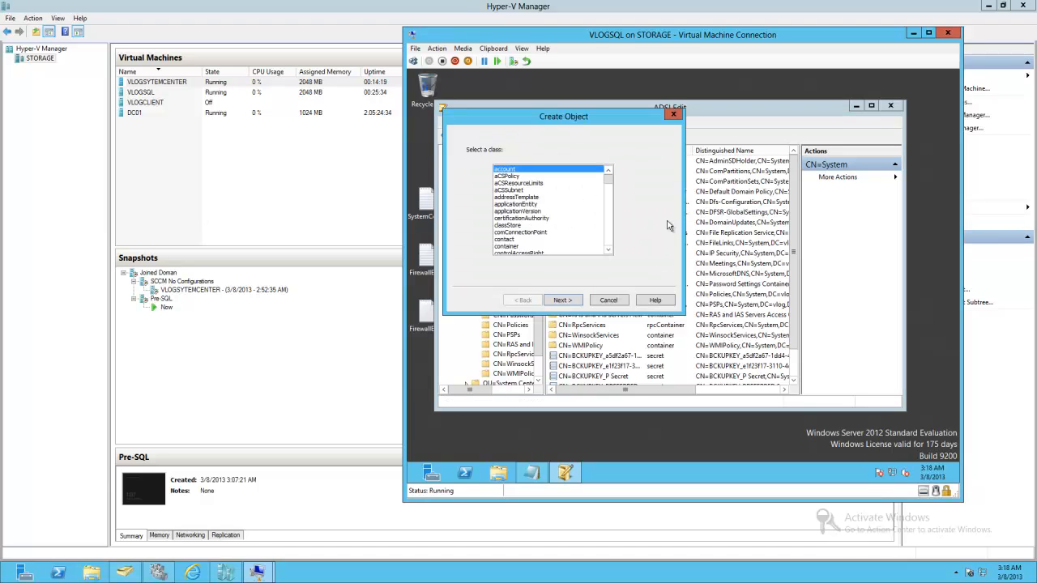
{"action": "left_click", "coordinate": [512, 243]}
{"action": "left_click", "coordinate": [567, 301]}
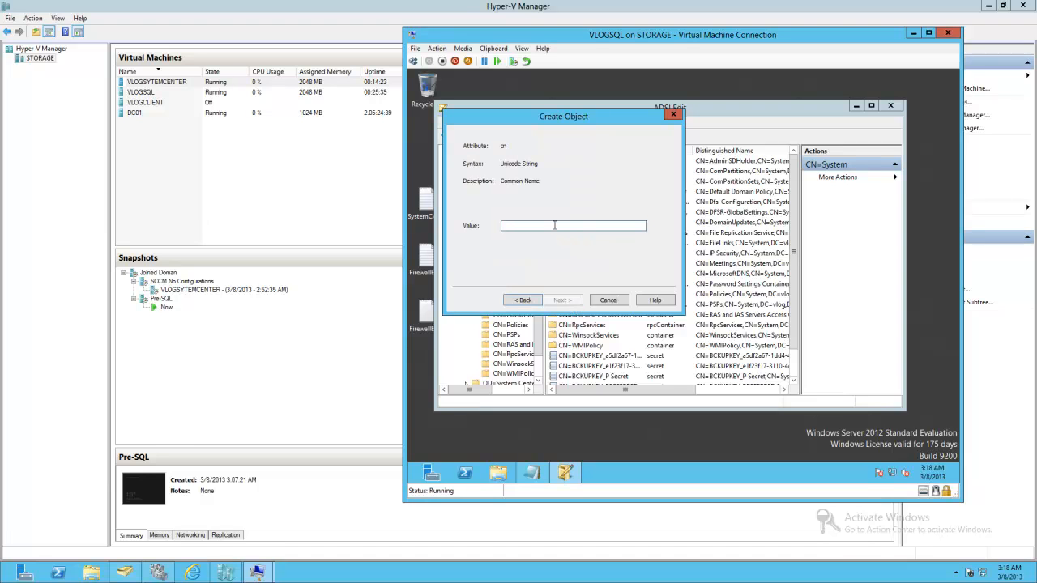
{"action": "type", "text": "System"}
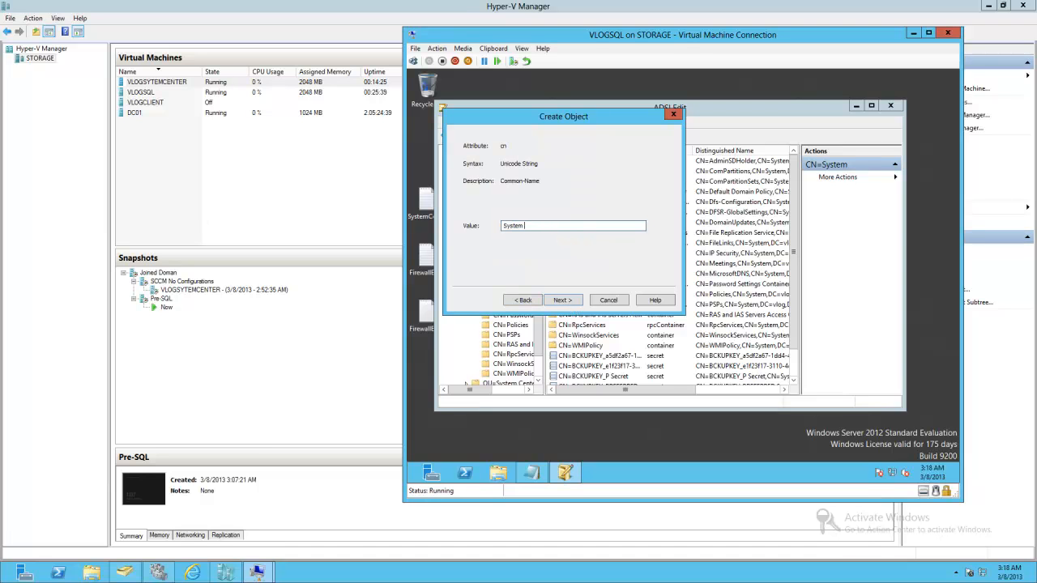
{"action": "type", "text": " Management"}
{"action": "left_click", "coordinate": [564, 302]}
{"action": "left_click", "coordinate": [564, 302]}
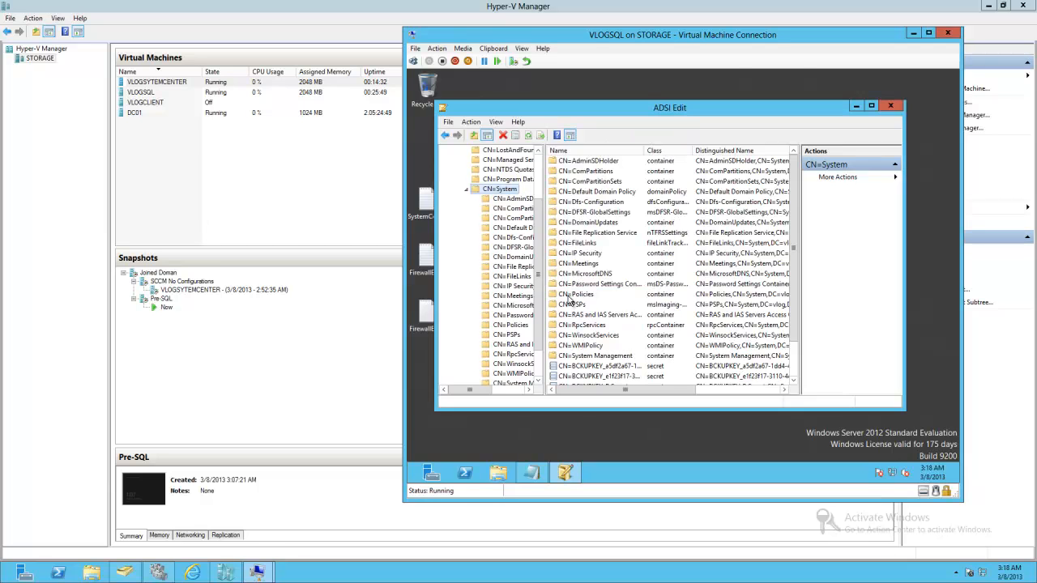
- Open the security properties of the System Management container, start adding a principal, and include Computers in the object types
{"action": "scroll", "coordinate": [519, 341], "scroll_direction": "down", "scroll_amount": 2}
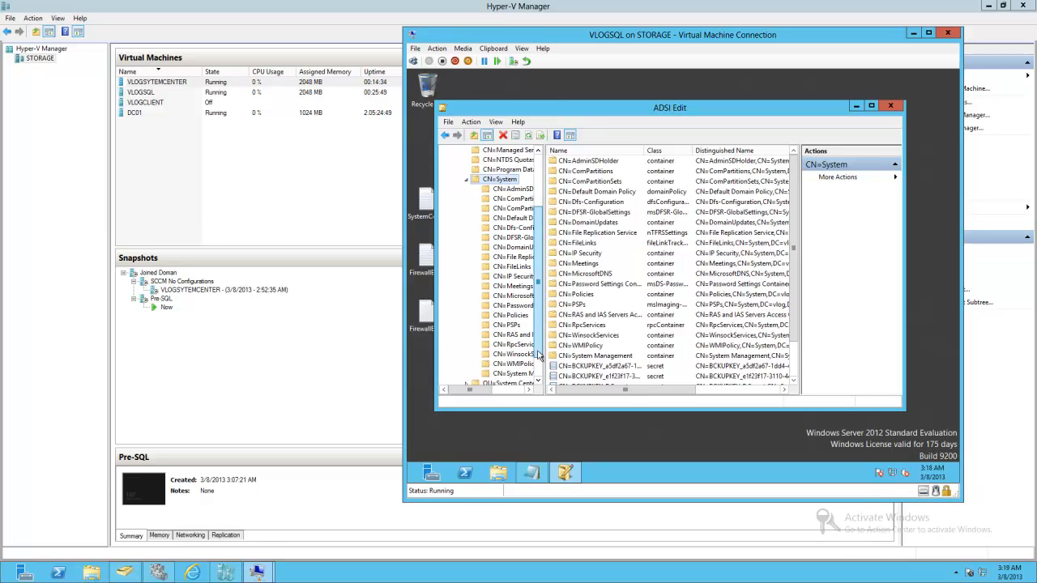
{"action": "right_click", "coordinate": [521, 349]}
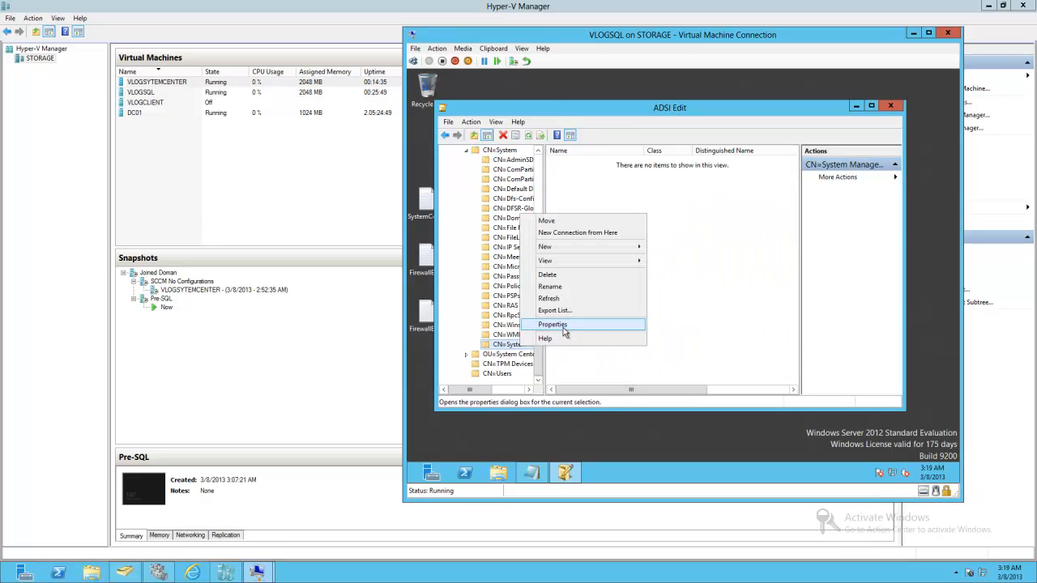
{"action": "left_click", "coordinate": [567, 328]}
{"action": "left_click", "coordinate": [625, 158]}
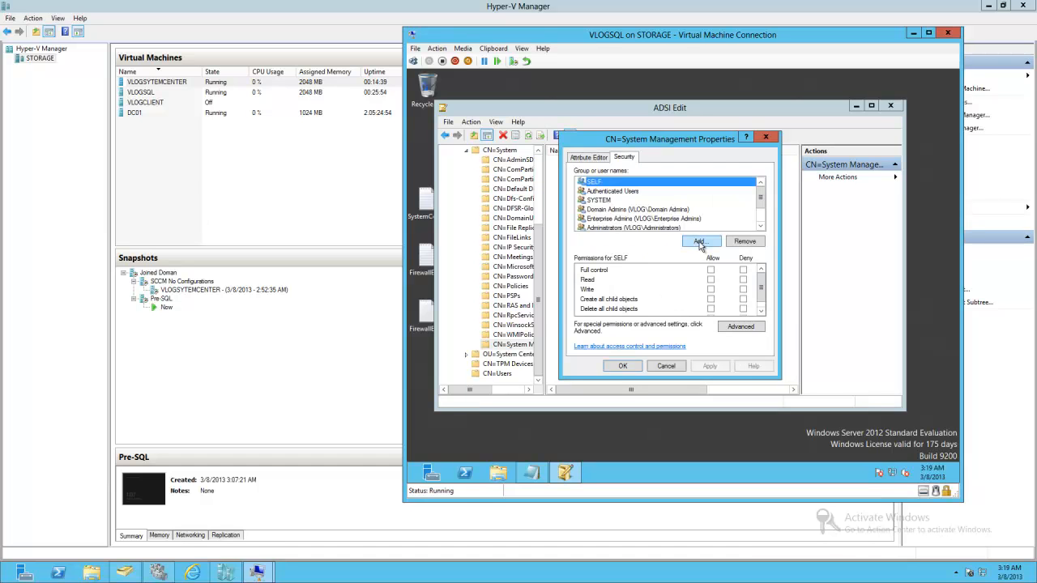
{"action": "left_click", "coordinate": [700, 243]}
{"action": "left_click", "coordinate": [753, 224]}
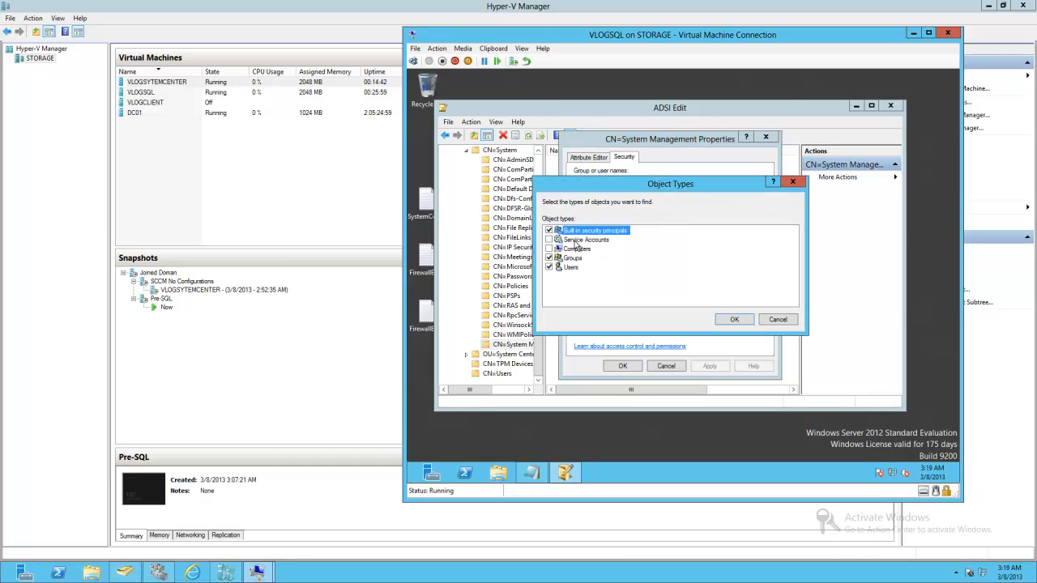
{"action": "left_click", "coordinate": [550, 249]}
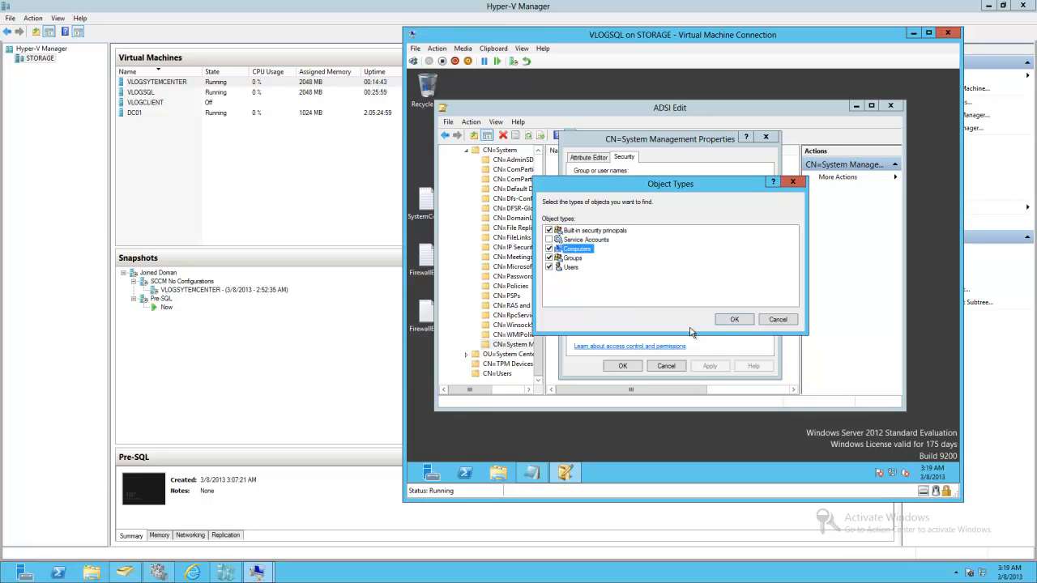
{"action": "left_click", "coordinate": [731, 319]}
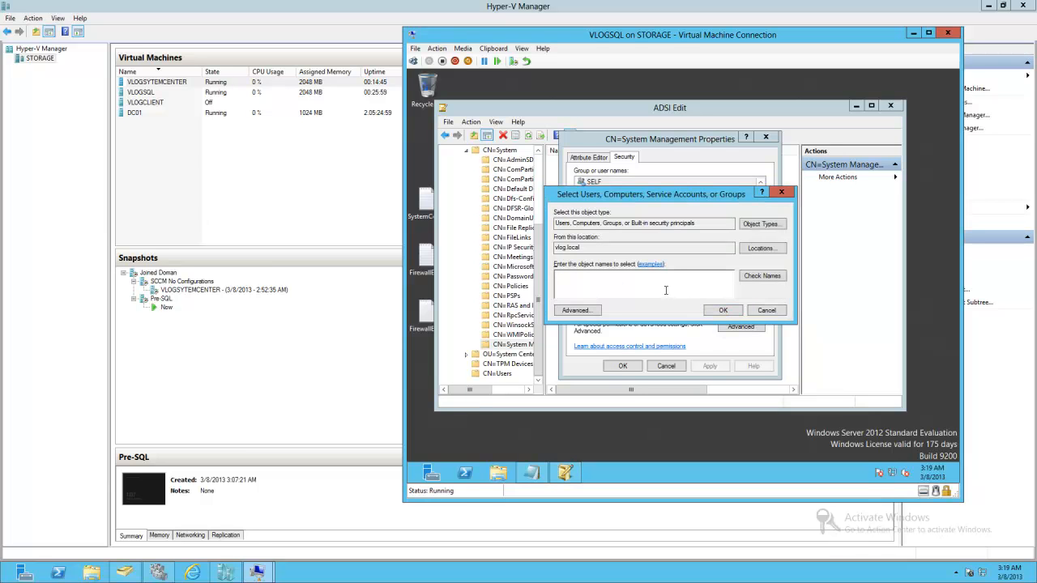
{"action": "type", "text": "VLOGSQL"}
{"action": "left_click", "coordinate": [777, 275]}
{"action": "key", "text": "ctrl+a"}
{"action": "key", "text": "BackSpace"}
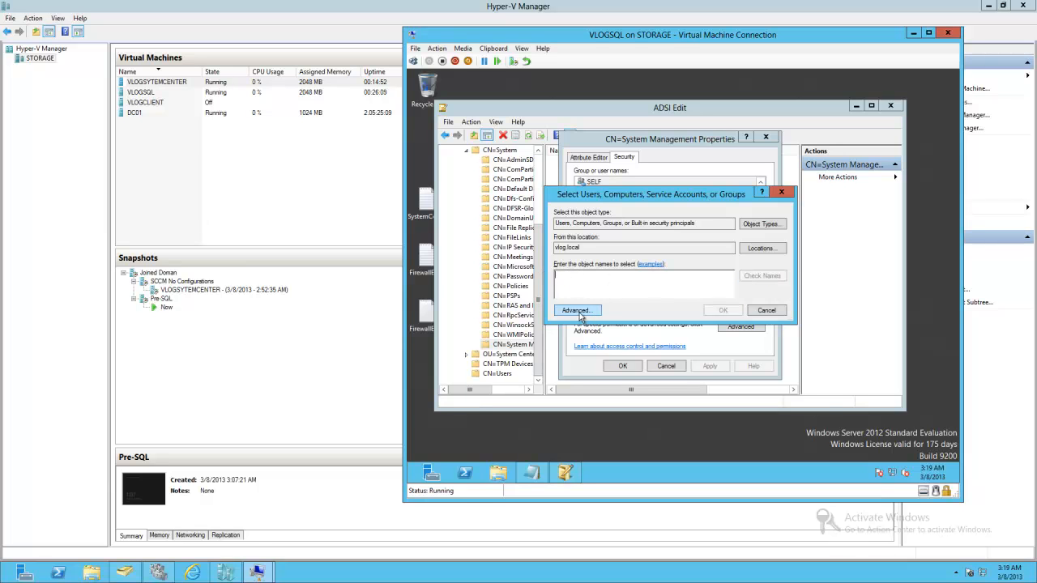
- Search the domain for the VLOGSYSCENTER computer account, add it, and allow it Full control
{"action": "left_click", "coordinate": [579, 315]}
{"action": "left_click", "coordinate": [813, 258]}
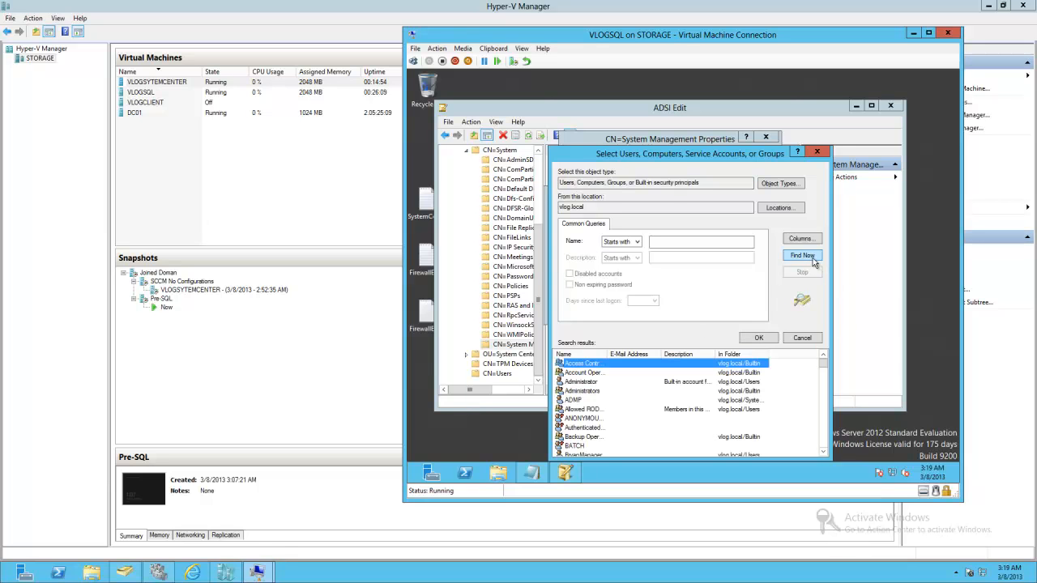
{"action": "scroll", "coordinate": [653, 425], "scroll_direction": "down", "scroll_amount": 10}
{"action": "scroll", "coordinate": [653, 425], "scroll_direction": "down", "scroll_amount": 8}
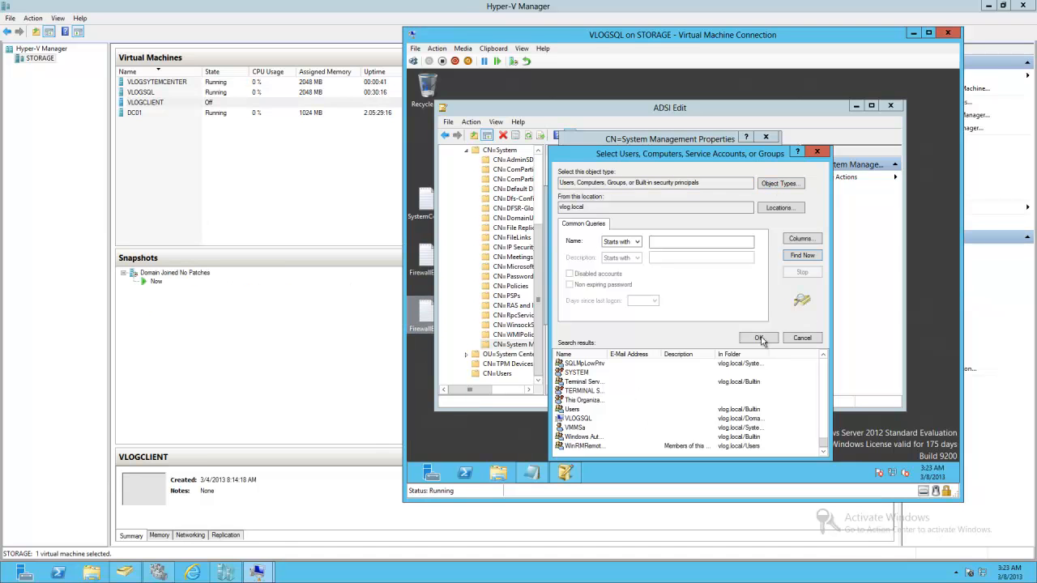
{"action": "left_click", "coordinate": [800, 258]}
{"action": "scroll", "coordinate": [618, 419], "scroll_direction": "down", "scroll_amount": 6}
{"action": "scroll", "coordinate": [617, 419], "scroll_direction": "down", "scroll_amount": 15}
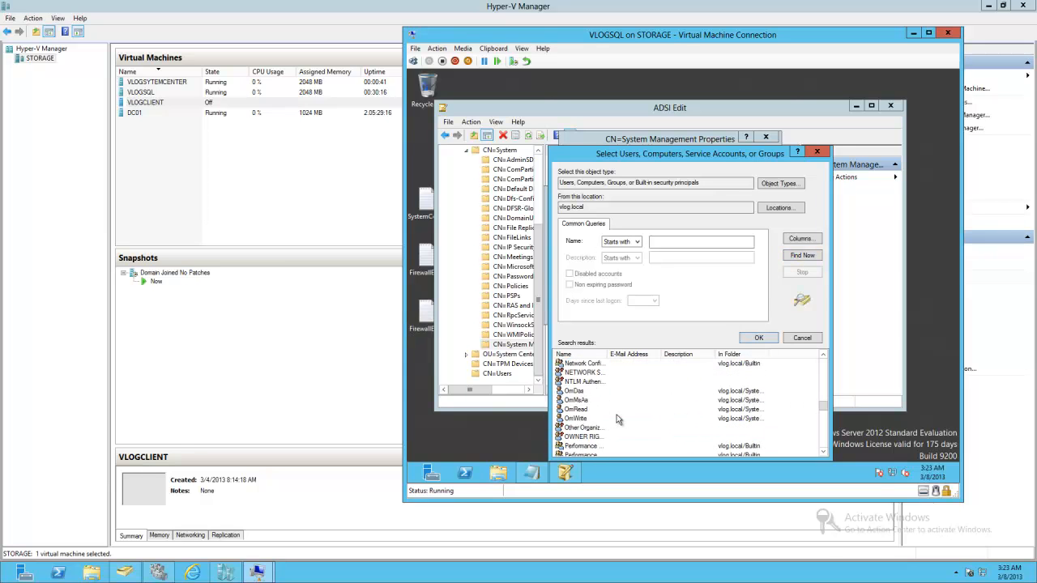
{"action": "double_click", "coordinate": [608, 419]}
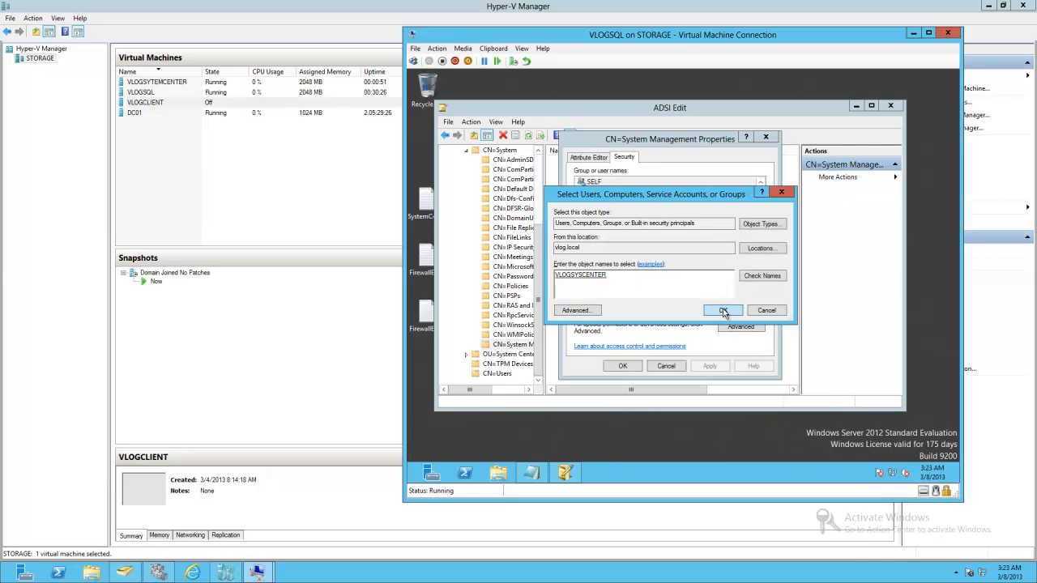
{"action": "left_click", "coordinate": [723, 311]}
{"action": "left_click", "coordinate": [711, 270]}
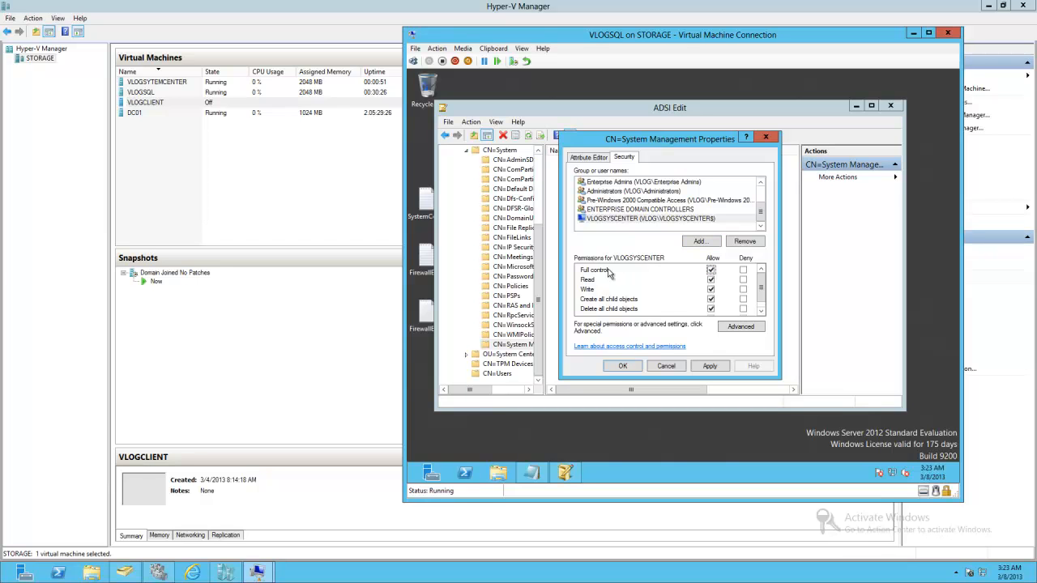
- Make the VLOGSYSCENTER permission entry apply to this object and all descendant objects, apply the changes, and close ADSI Edit
{"action": "left_click", "coordinate": [743, 328]}
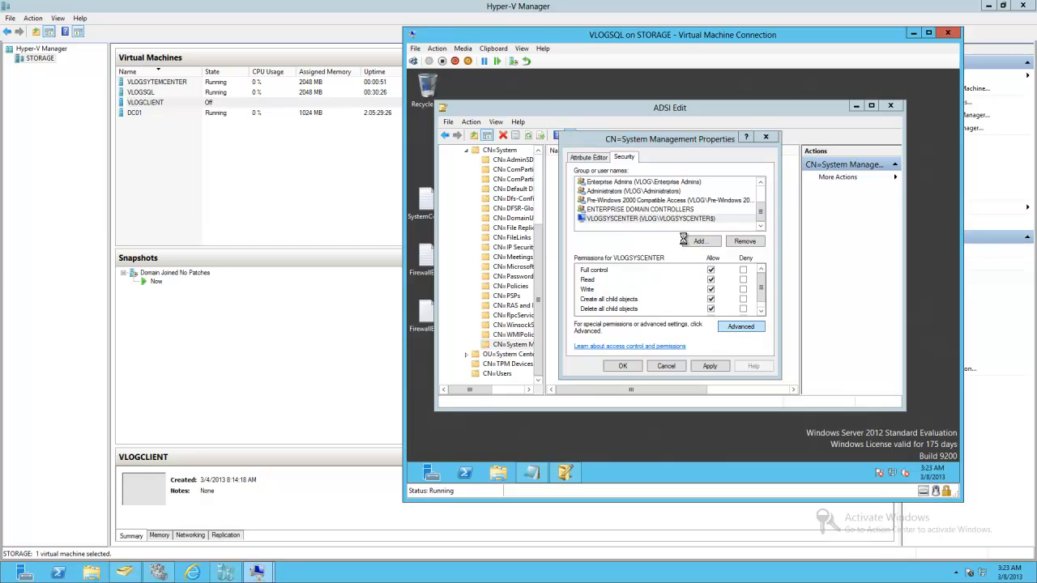
{"action": "left_click", "coordinate": [511, 261]}
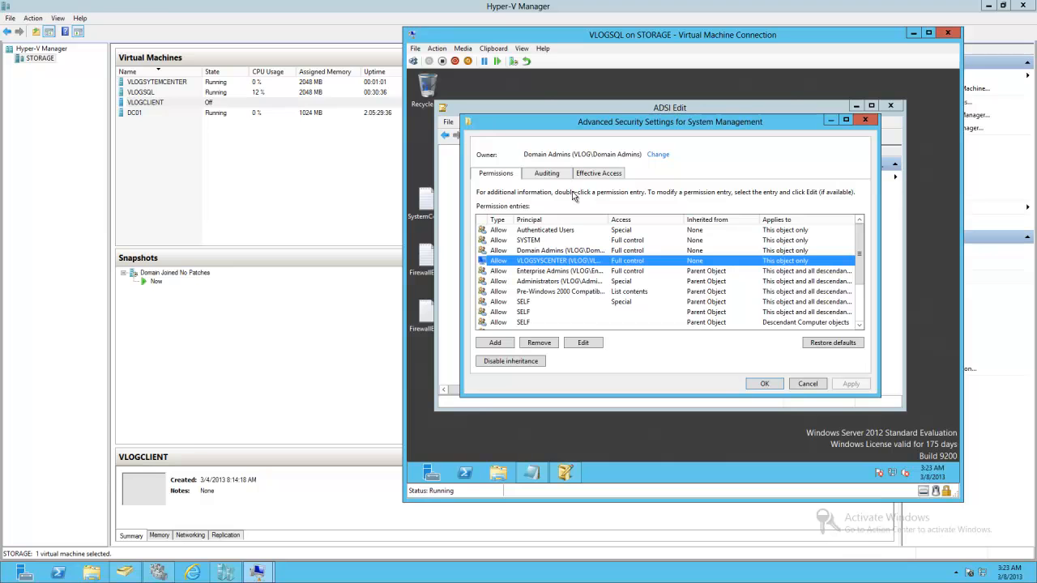
{"action": "left_click", "coordinate": [585, 343]}
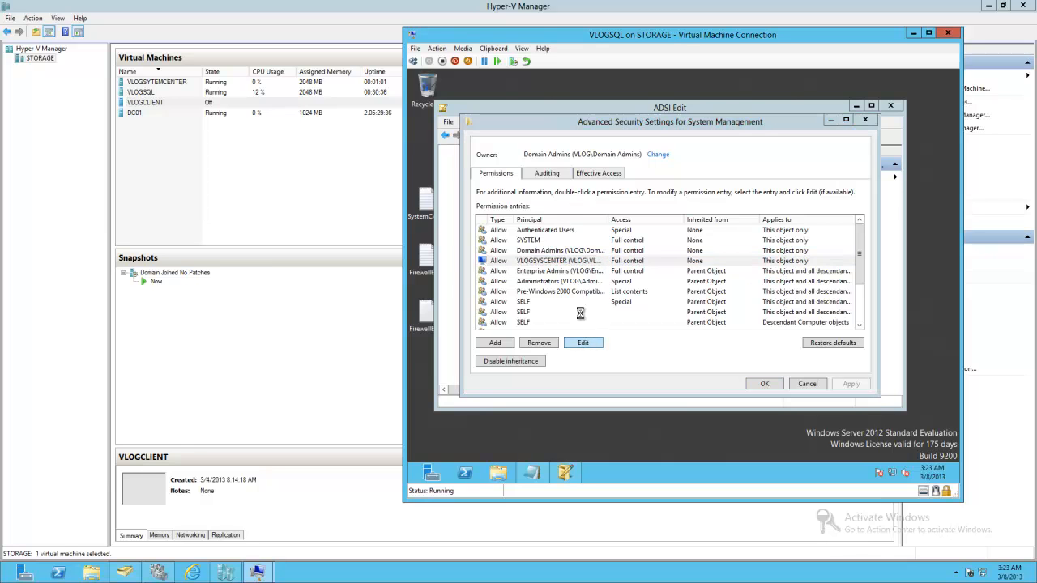
{"action": "left_click", "coordinate": [559, 165]}
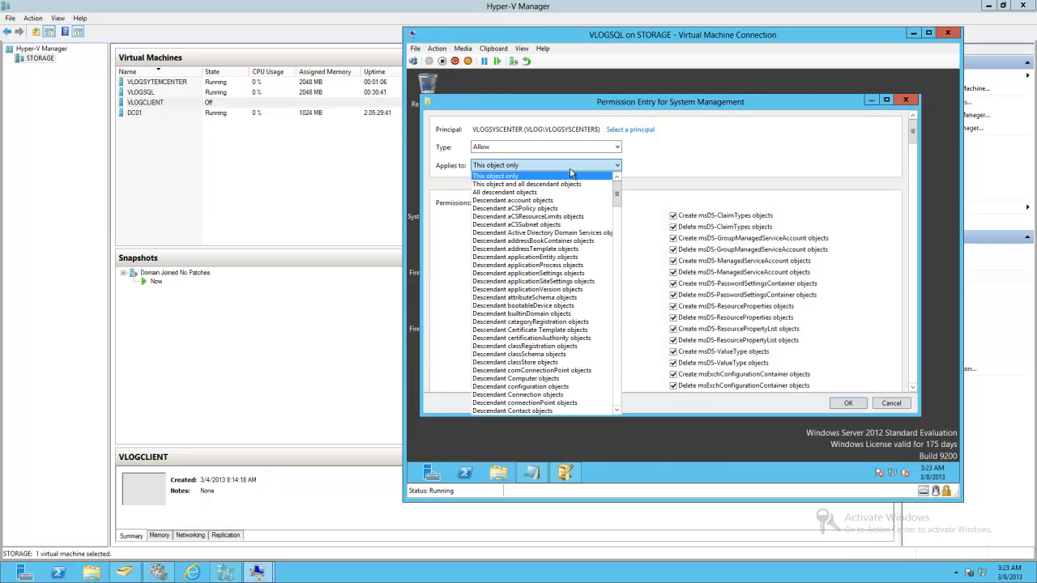
{"action": "left_click", "coordinate": [548, 185]}
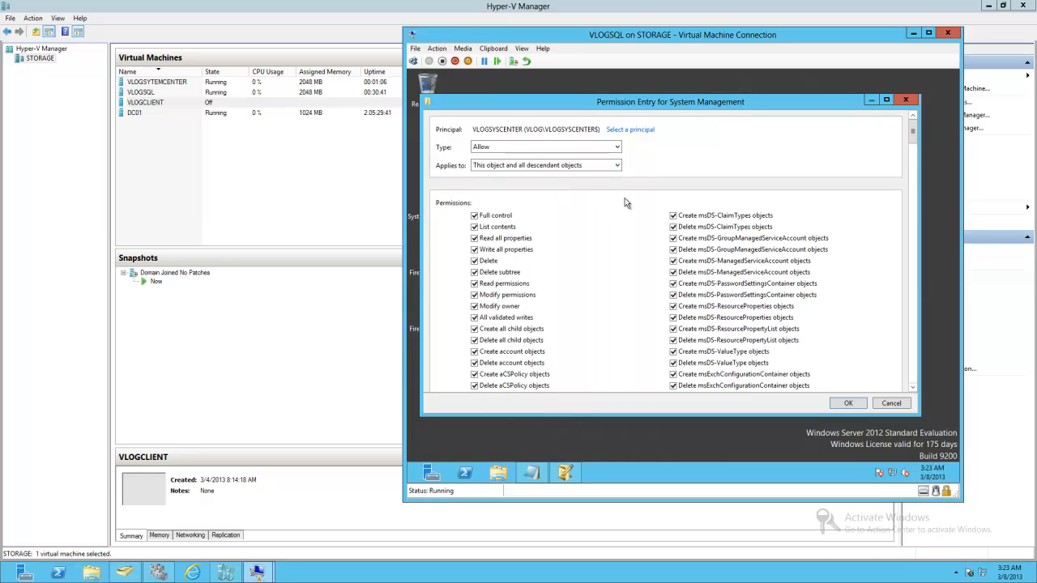
{"action": "left_click", "coordinate": [848, 404]}
{"action": "left_click", "coordinate": [849, 384]}
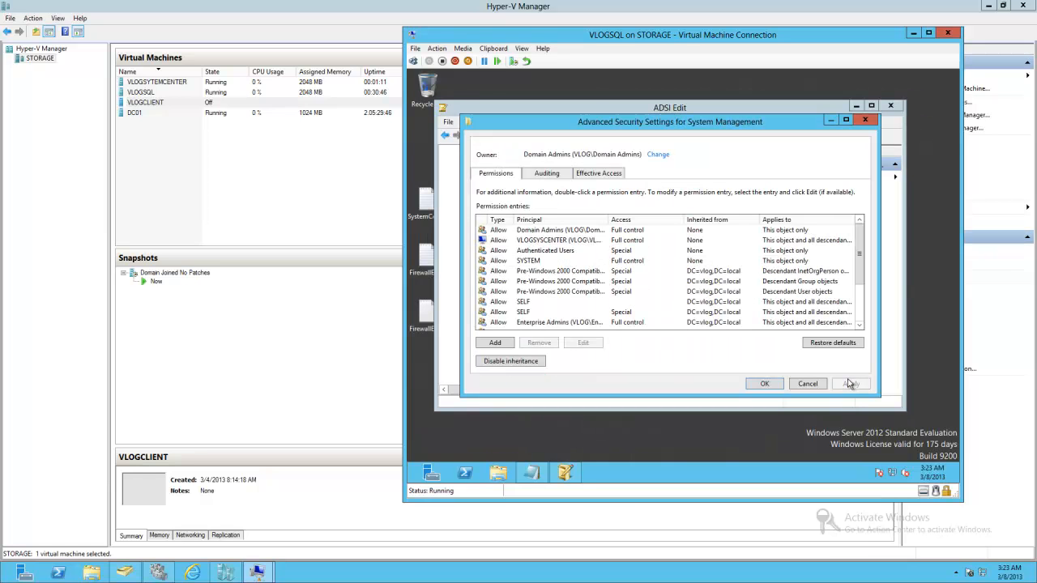
{"action": "left_click", "coordinate": [775, 385]}
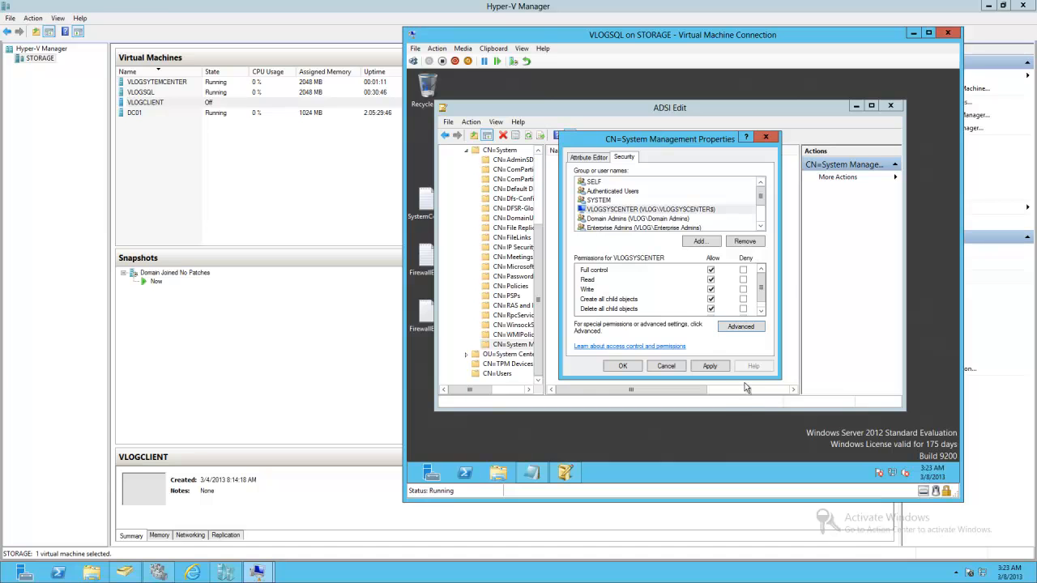
{"action": "left_click", "coordinate": [712, 367]}
{"action": "left_click", "coordinate": [625, 366]}
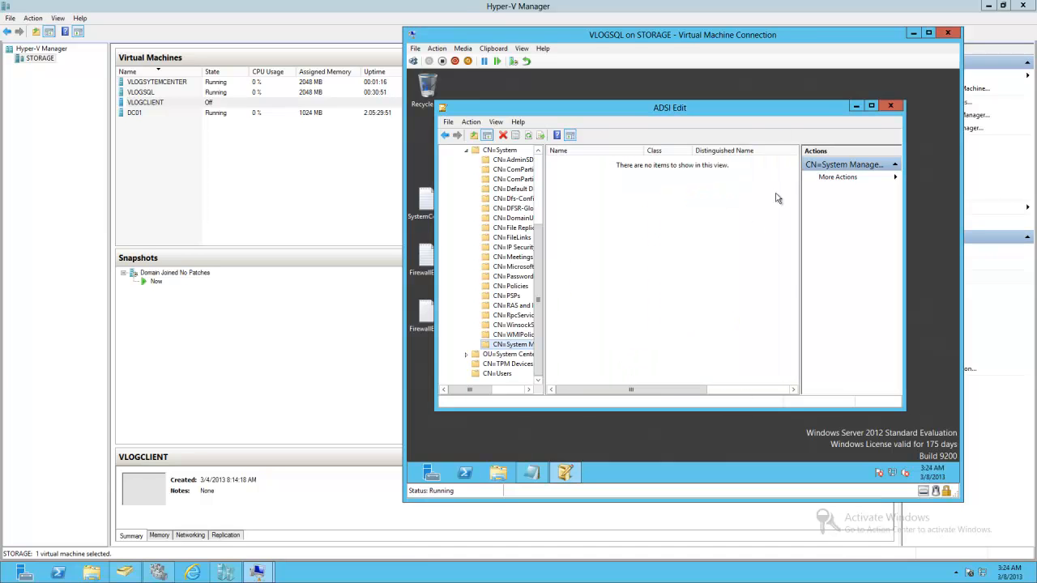
{"action": "left_click", "coordinate": [889, 106]}
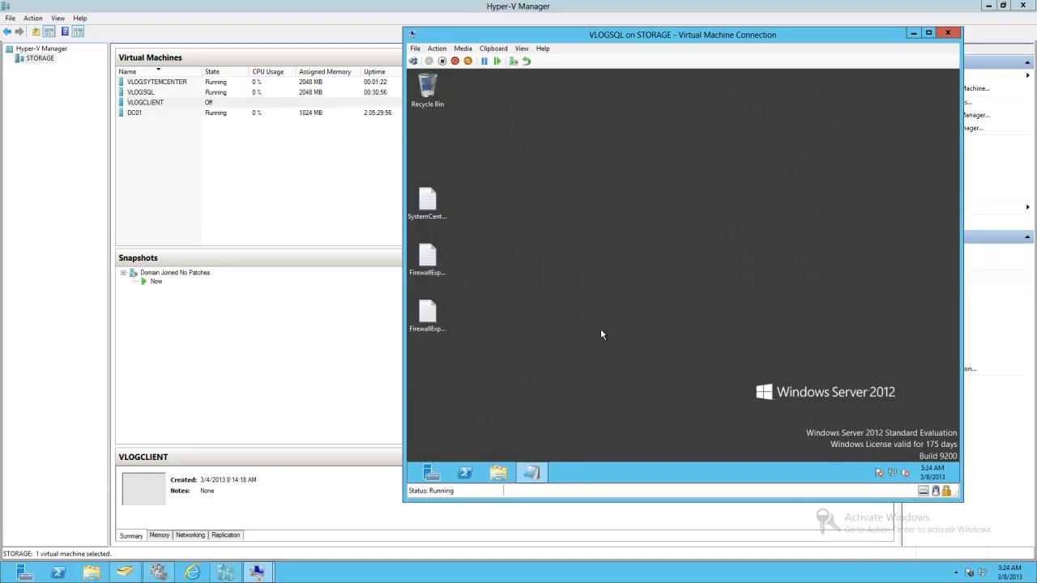
- Switch back to the VLOGSQL virtual machine connection window and open Active Directory Users and Computers
{"action": "left_click", "coordinate": [152, 94]}
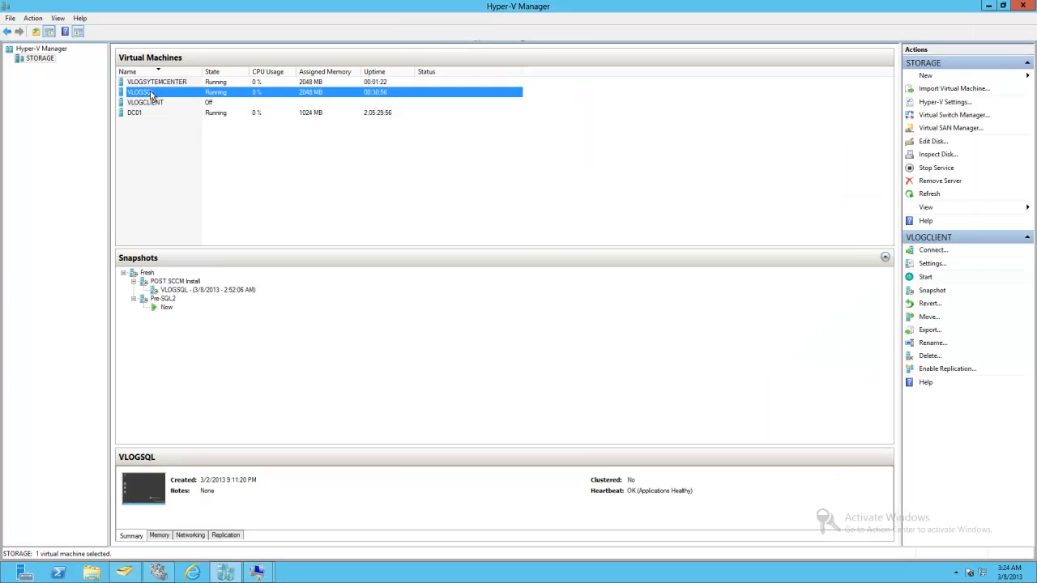
{"action": "left_click", "coordinate": [255, 572]}
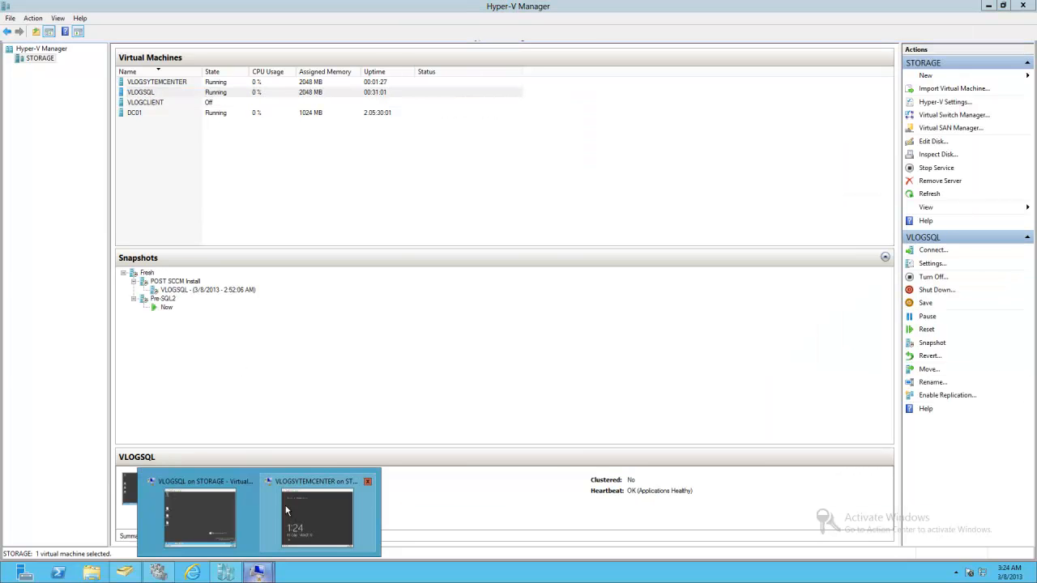
{"action": "left_click", "coordinate": [206, 493]}
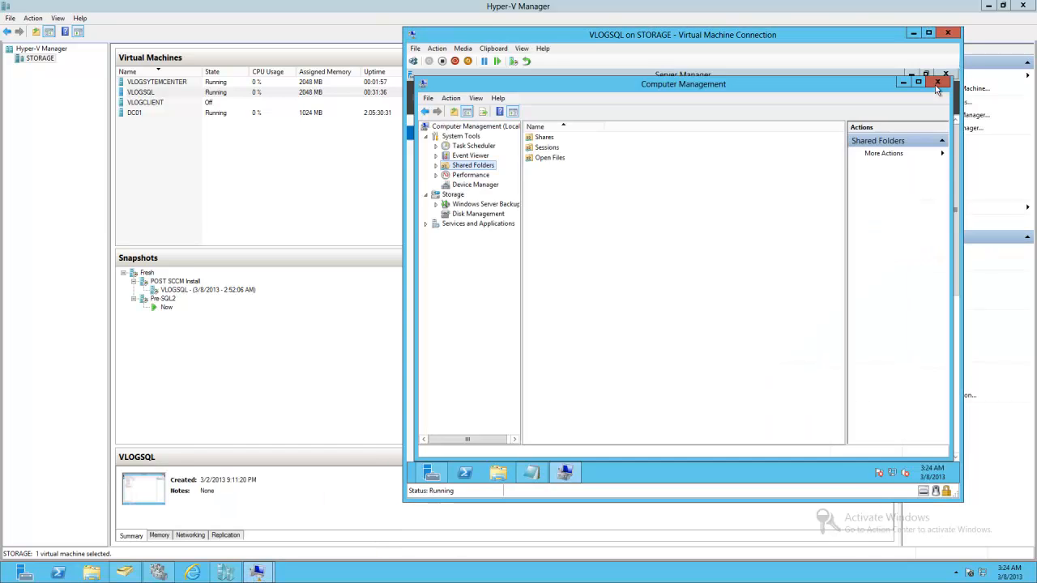
{"action": "mouse_move", "coordinate": [437, 472]}
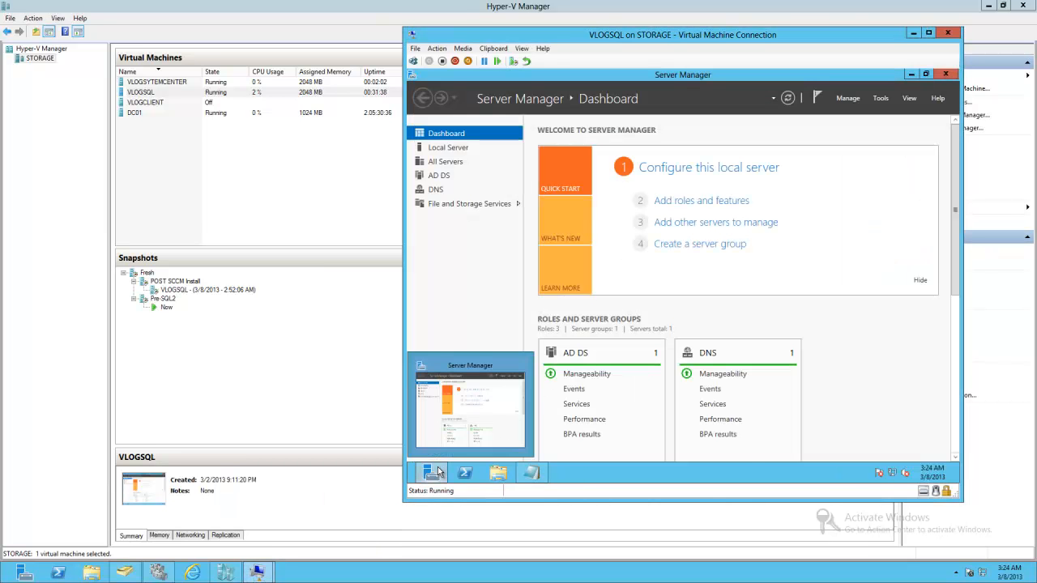
{"action": "key", "text": "super"}
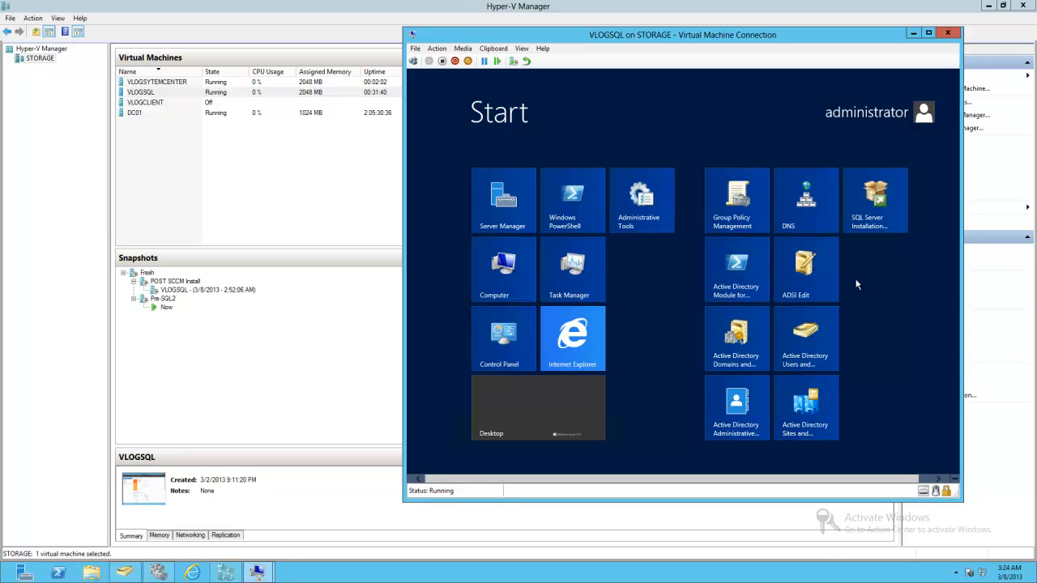
{"action": "key", "text": "super"}
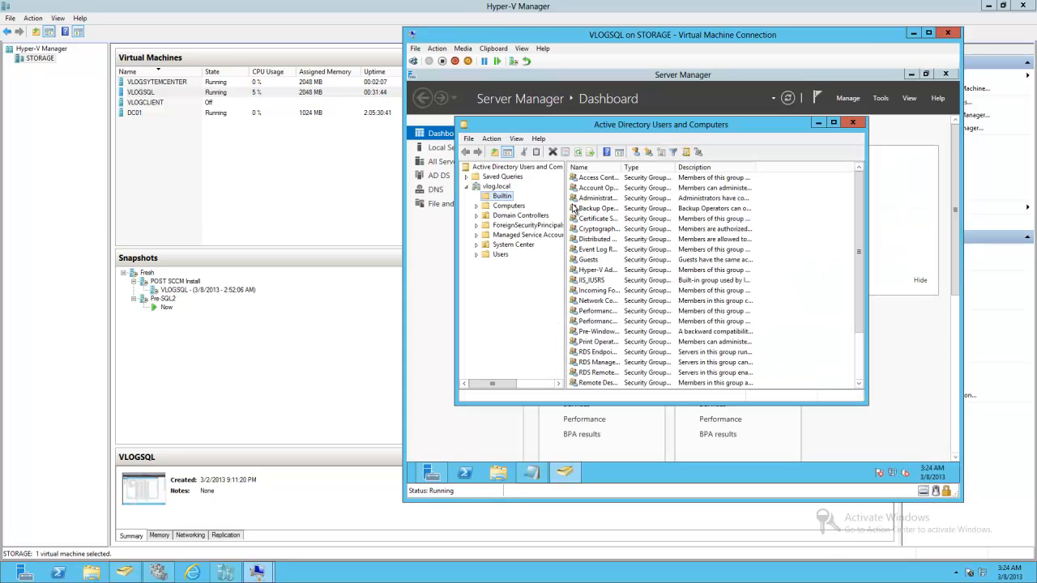
- Open the Builtin Administrators group's members, start adding a member, and include Computers in the object types
{"action": "double_click", "coordinate": [594, 199]}
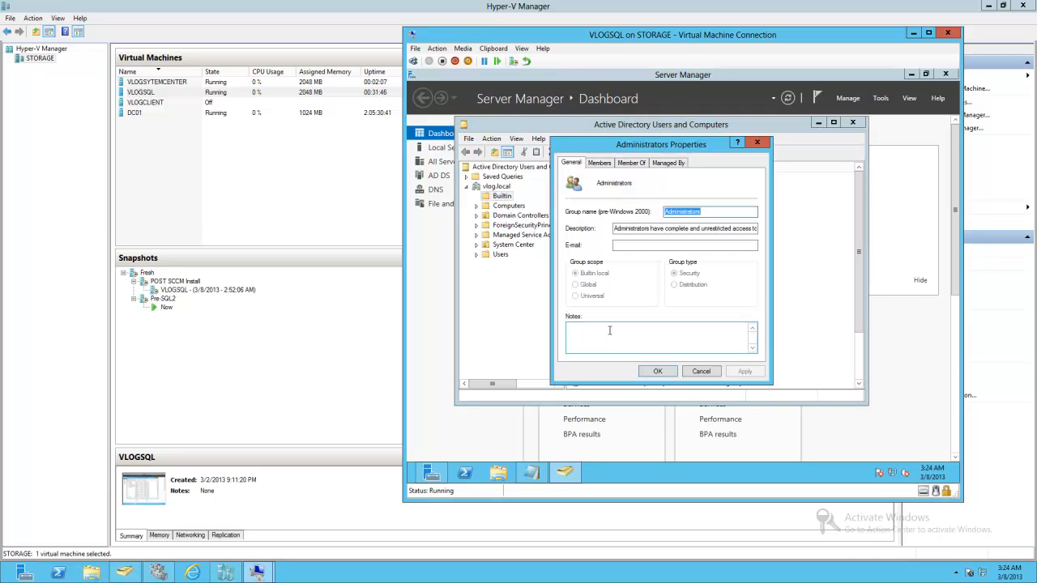
{"action": "left_click", "coordinate": [599, 163]}
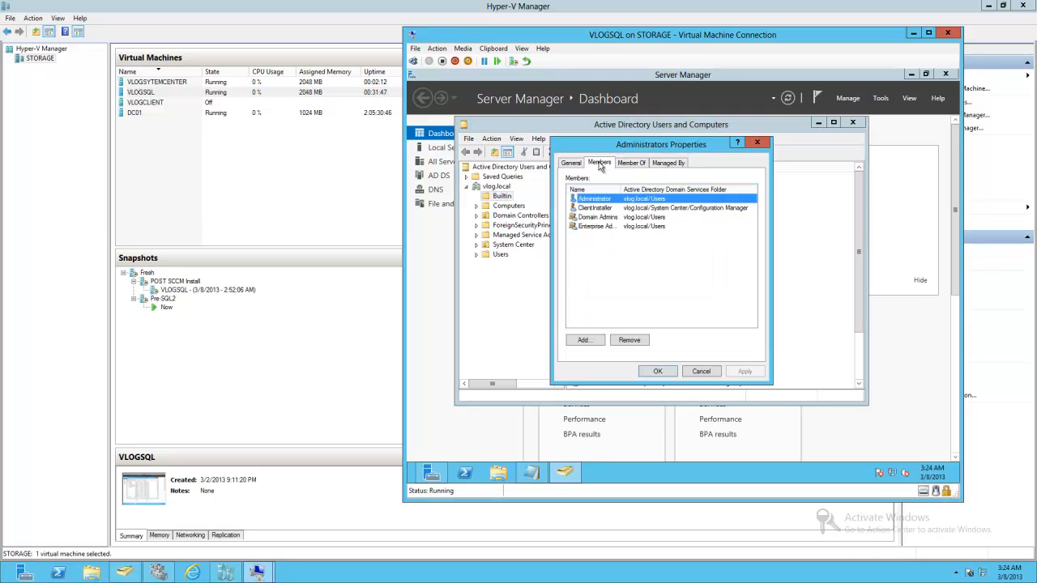
{"action": "left_click", "coordinate": [585, 340]}
{"action": "left_click", "coordinate": [767, 216]}
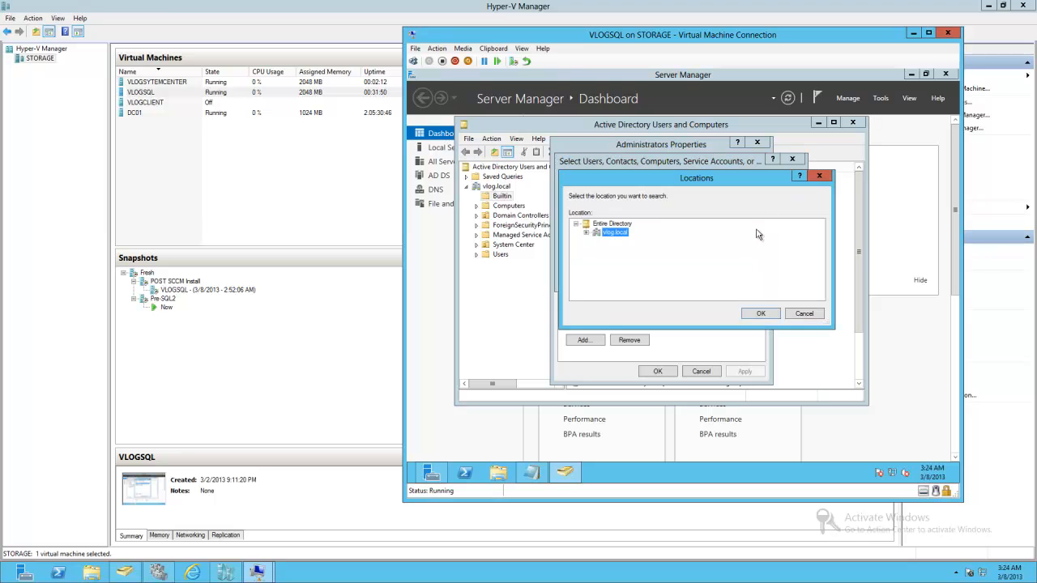
{"action": "left_click", "coordinate": [802, 313]}
{"action": "left_click", "coordinate": [776, 200]}
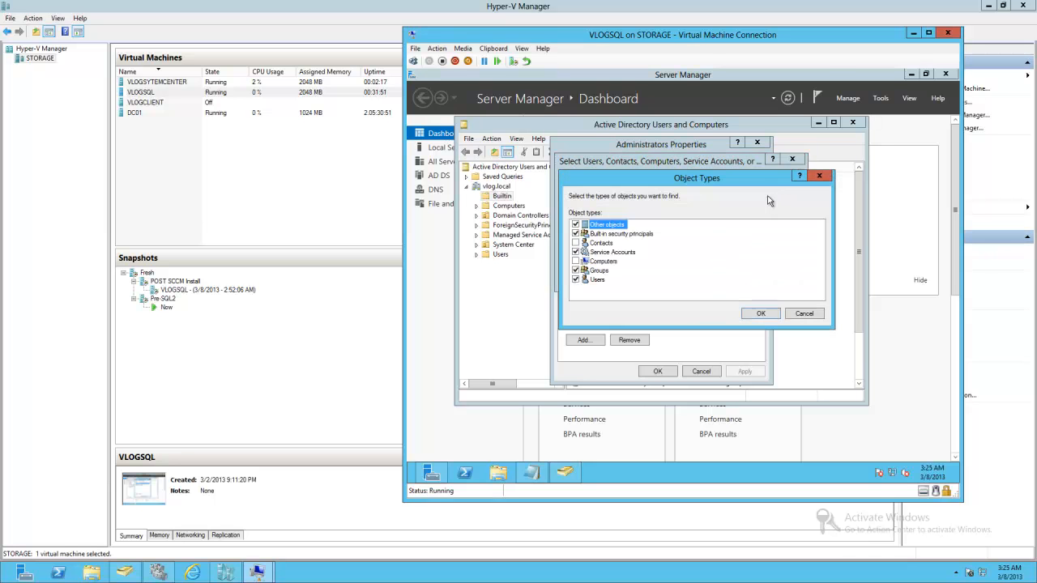
{"action": "left_click", "coordinate": [577, 261]}
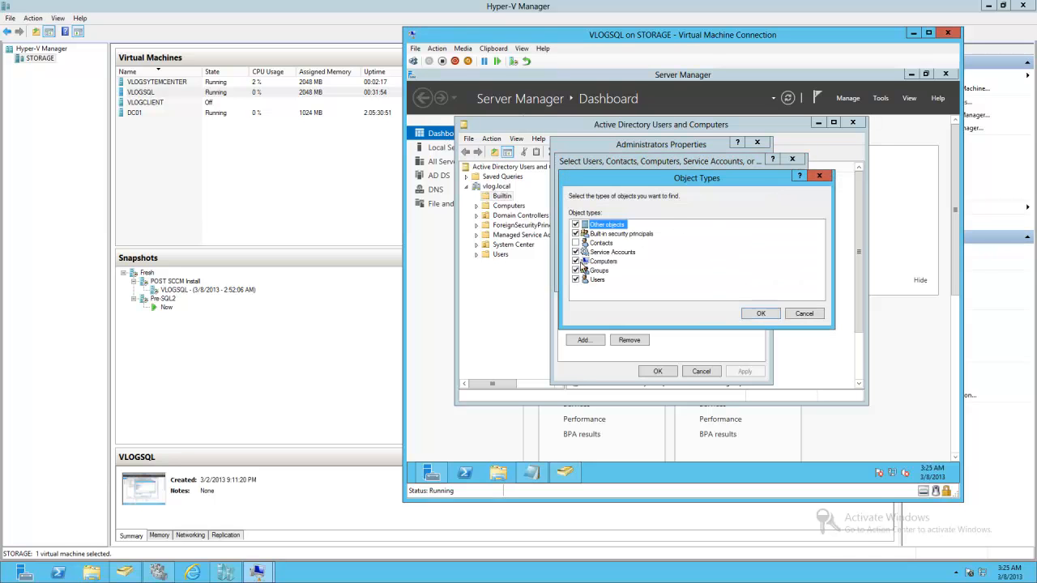
{"action": "left_click", "coordinate": [759, 313]}
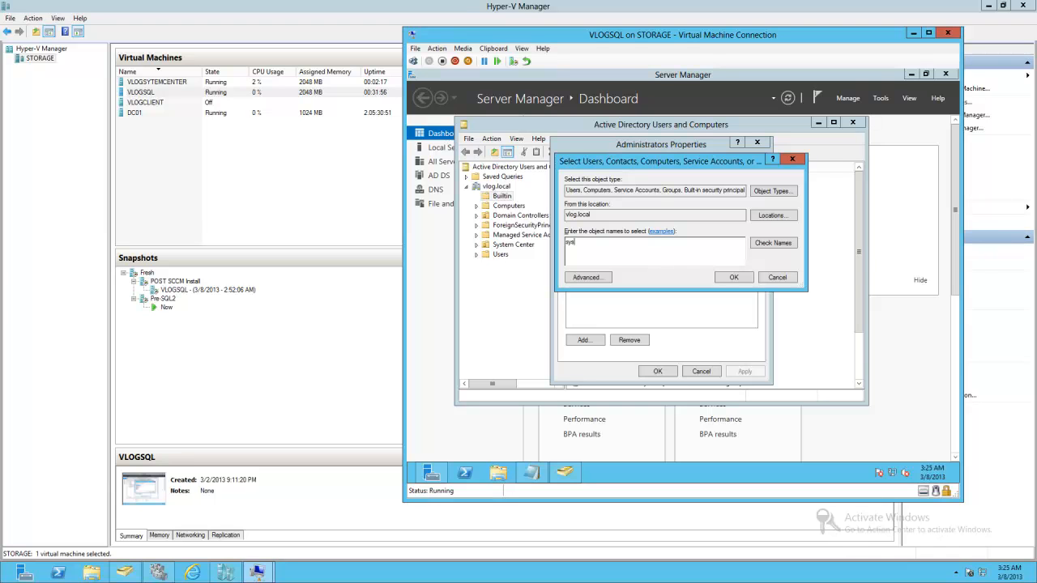
- Search the domain for the VLOGSYSCENTER computer account, add it to the Administrators group, and apply the change
{"action": "type", "text": "system"}
{"action": "left_click", "coordinate": [773, 243]}
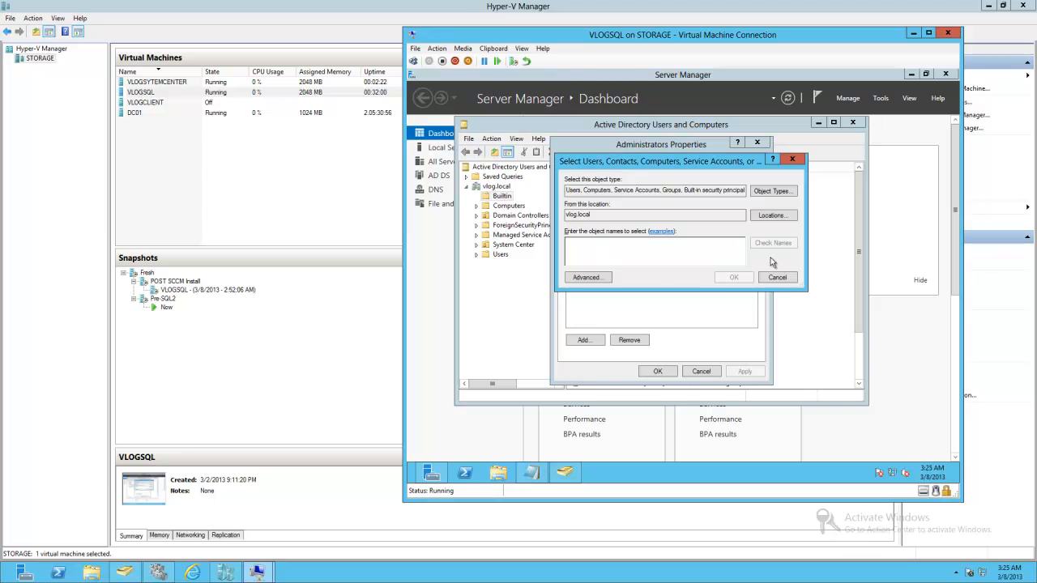
{"action": "left_click", "coordinate": [578, 279]}
{"action": "left_click", "coordinate": [813, 255]}
{"action": "scroll", "coordinate": [644, 409], "scroll_direction": "down", "scroll_amount": 3}
{"action": "left_click", "coordinate": [629, 419]}
{"action": "scroll", "coordinate": [629, 421], "scroll_direction": "down", "scroll_amount": 10}
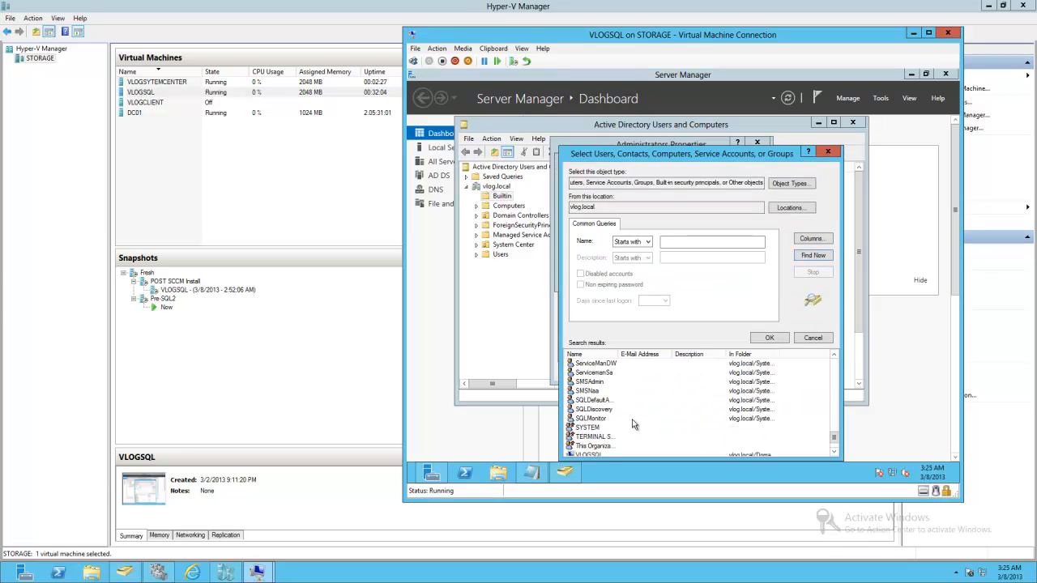
{"action": "left_click", "coordinate": [611, 438]}
{"action": "double_click", "coordinate": [611, 439]}
{"action": "left_click", "coordinate": [736, 278]}
{"action": "left_click", "coordinate": [744, 371]}
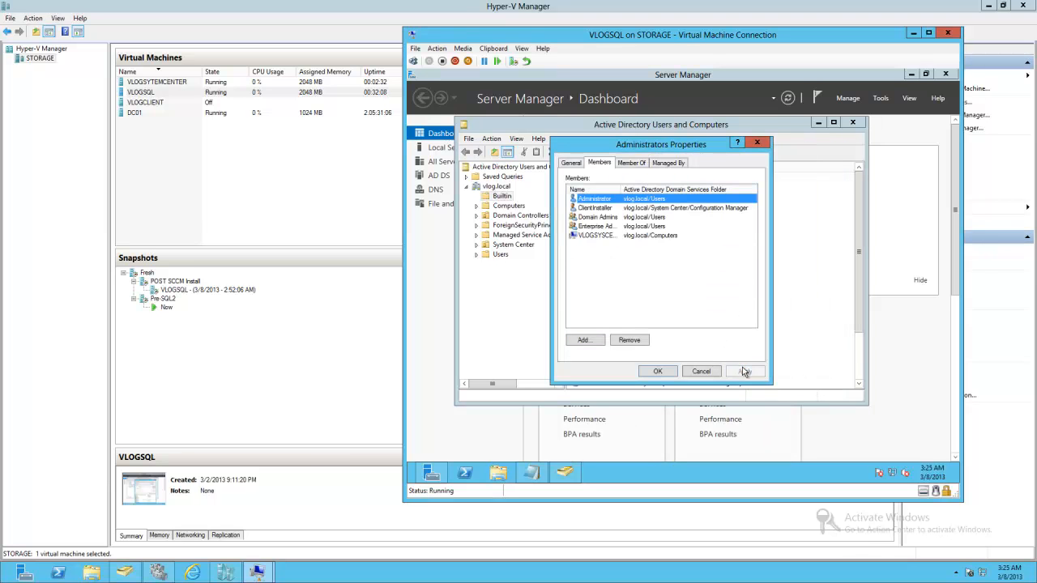
{"action": "left_click", "coordinate": [657, 371]}
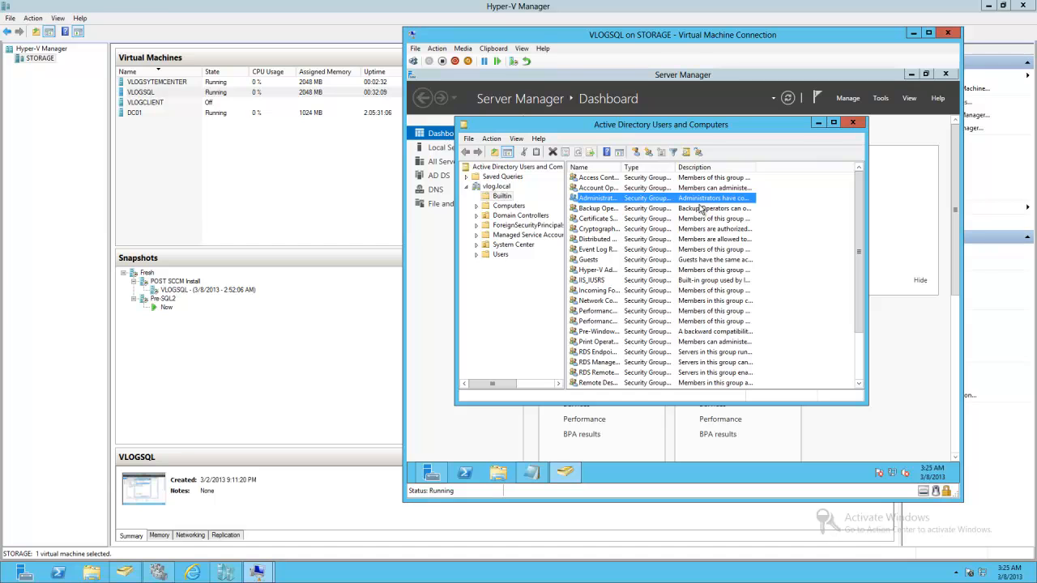
- Close Active Directory Users and Computers, Server Manager, and the VLOGSQL virtual machine connection
{"action": "left_click", "coordinate": [852, 124]}
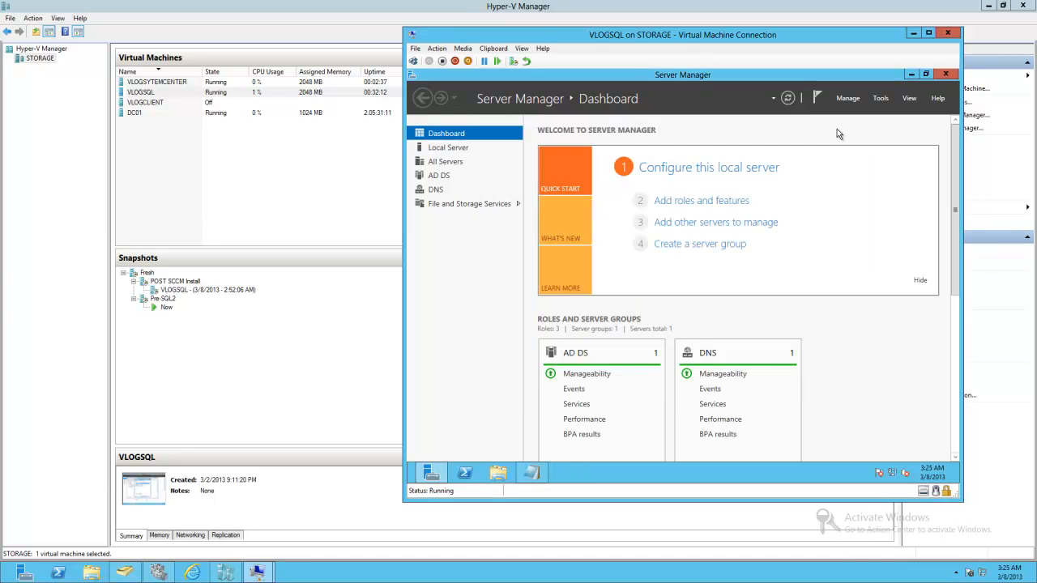
{"action": "left_click", "coordinate": [945, 75]}
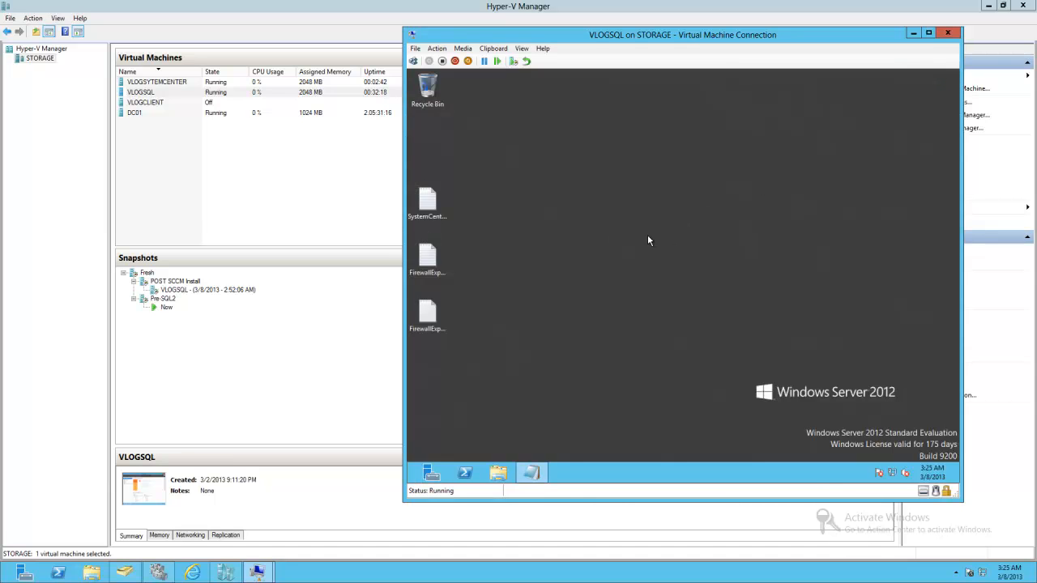
{"action": "left_click", "coordinate": [948, 32]}
{"action": "mouse_move", "coordinate": [268, 574]}
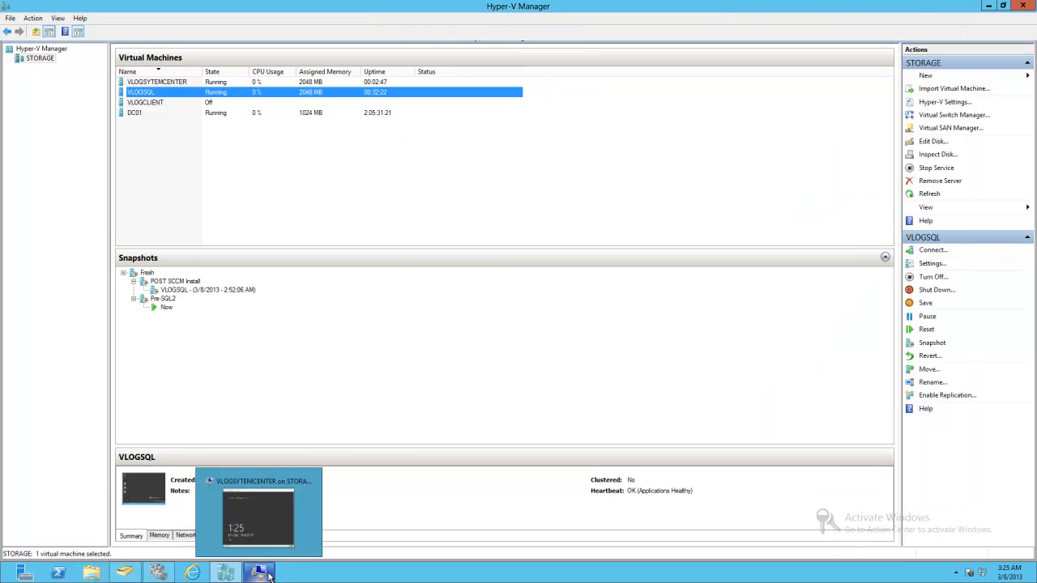
- Switch to the VLOGSYTEMCENTER virtual machine connection and sign in as the administrator
{"action": "left_click", "coordinate": [262, 505]}
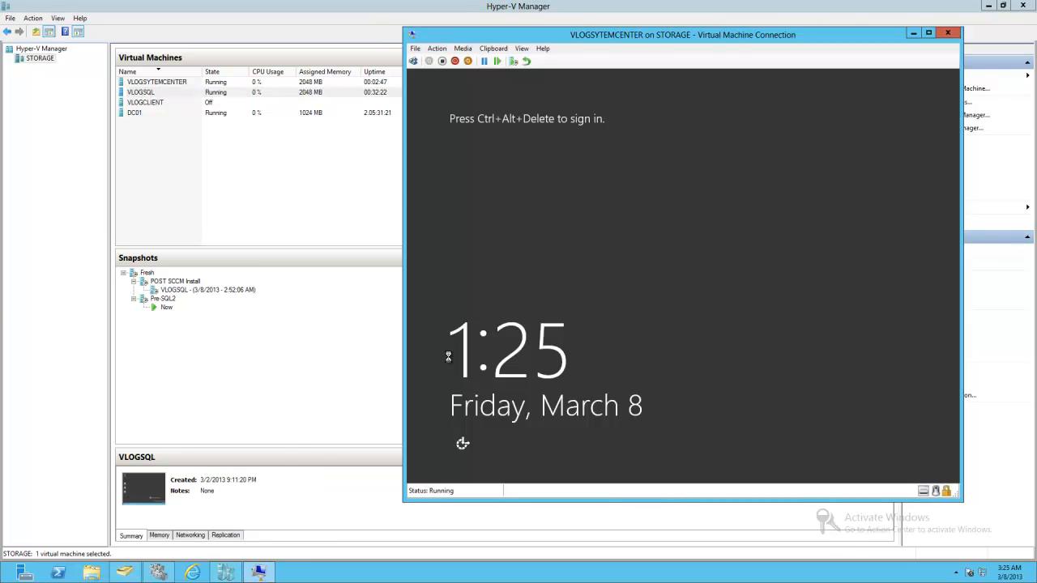
{"action": "left_click", "coordinate": [413, 62]}
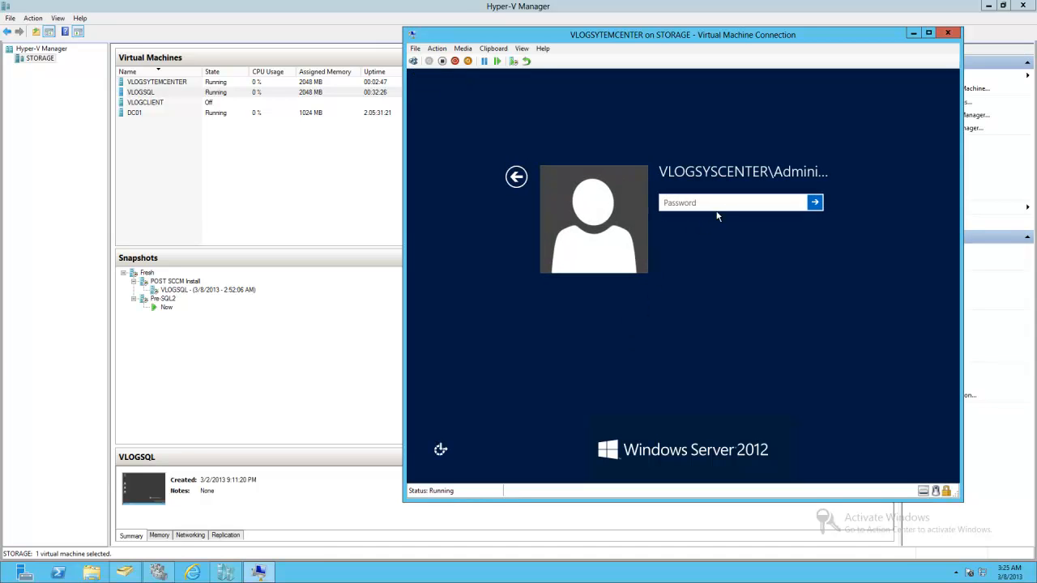
{"action": "left_click", "coordinate": [519, 178]}
{"action": "left_click", "coordinate": [761, 237]}
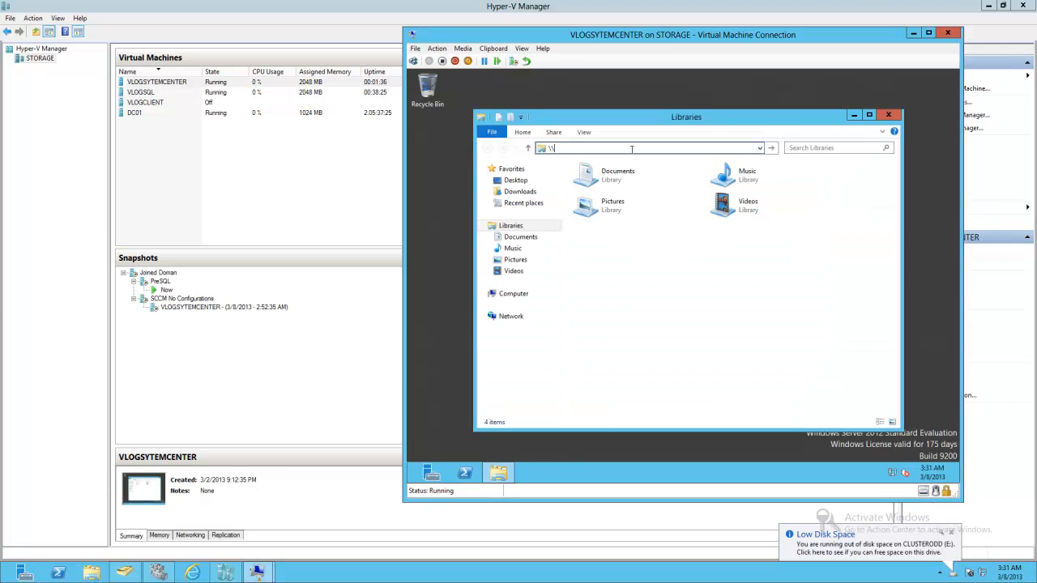
- Open the \\maxtor\lab network share in File Explorer
{"action": "type", "text": "or"}
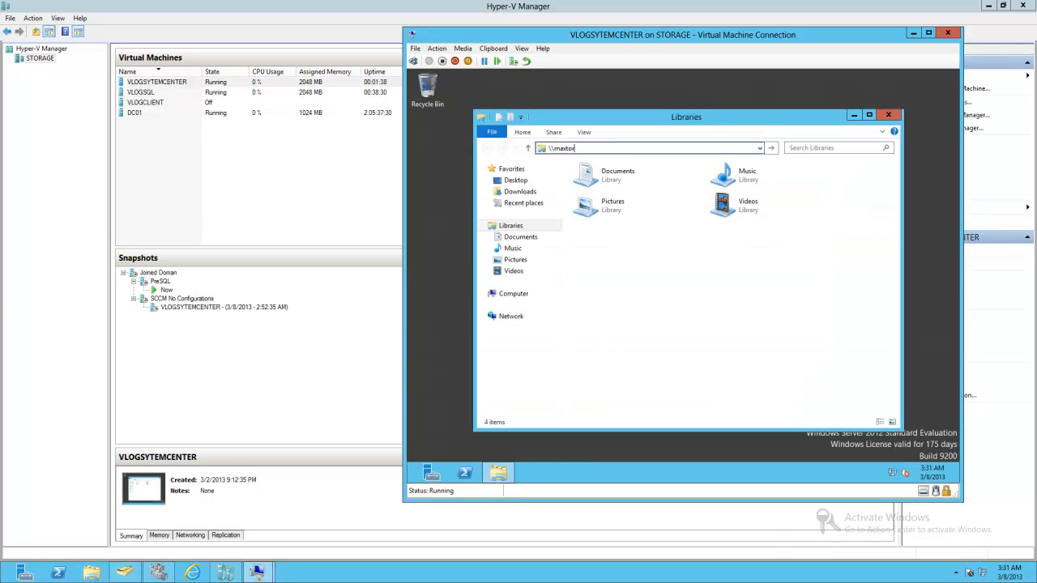
{"action": "type", "text": "\\lab"}
{"action": "key", "text": "Return"}
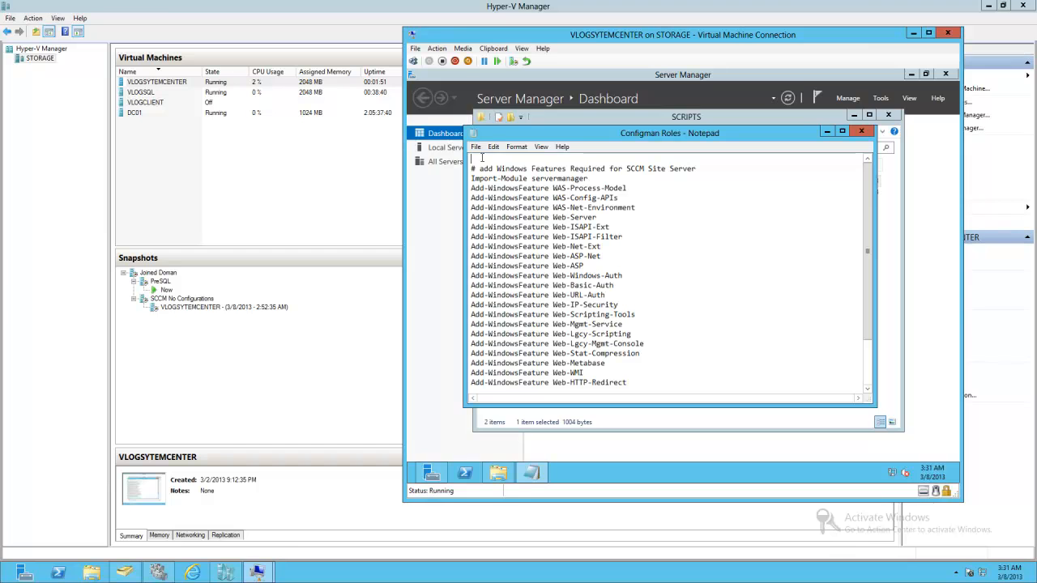
- Save the Configman Roles Notepad file to the Desktop as Configman Roles.ps1 with the All Files type
{"action": "left_click", "coordinate": [475, 147]}
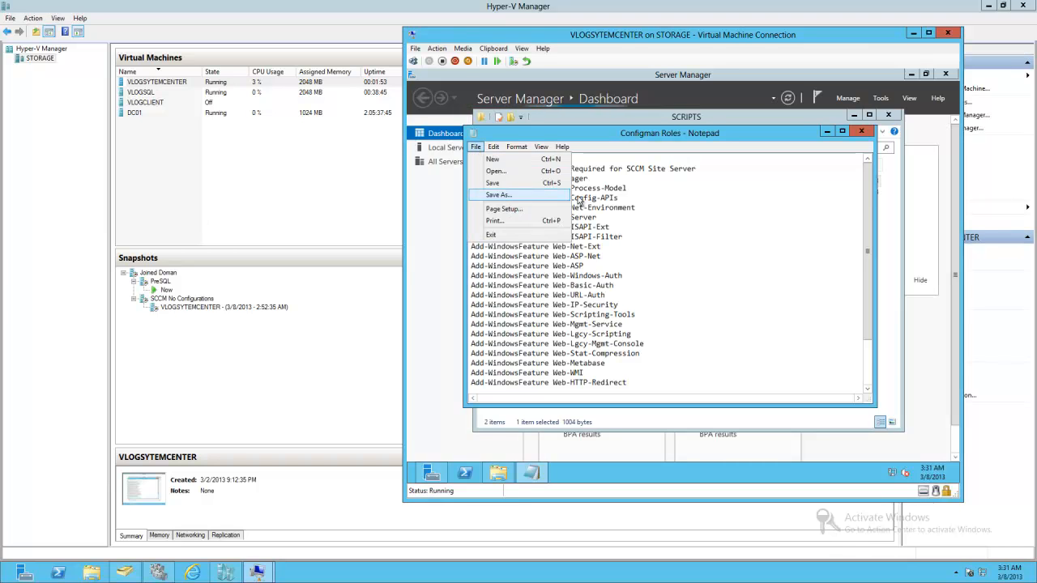
{"action": "key", "text": "Escape"}
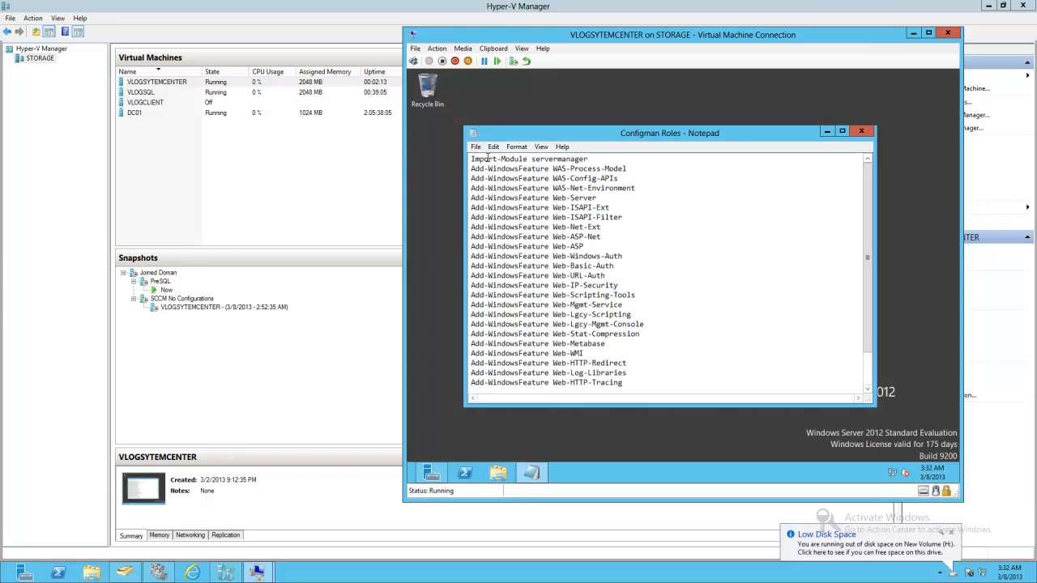
{"action": "left_click", "coordinate": [477, 148]}
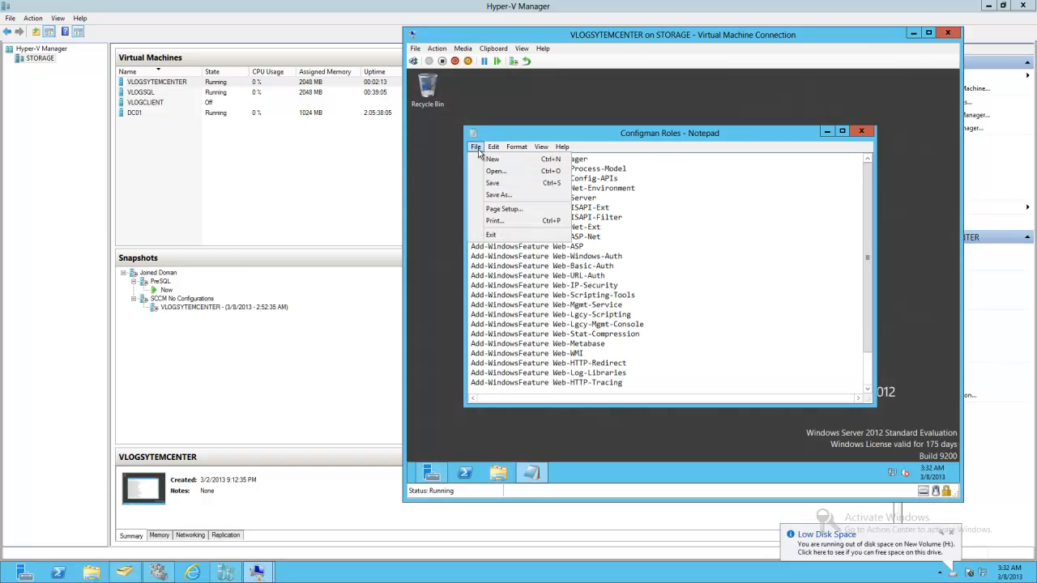
{"action": "left_click", "coordinate": [496, 194]}
{"action": "left_click", "coordinate": [595, 368]}
{"action": "left_click", "coordinate": [596, 387]}
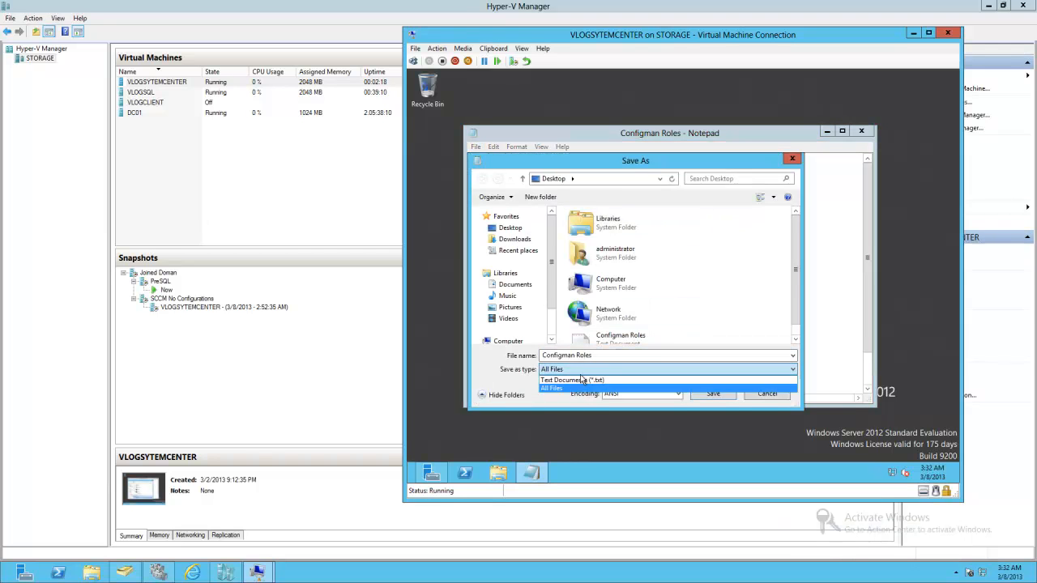
{"action": "left_click", "coordinate": [582, 371]}
{"action": "left_click", "coordinate": [565, 389]}
{"action": "left_click", "coordinate": [599, 356]}
{"action": "left_click", "coordinate": [599, 355]}
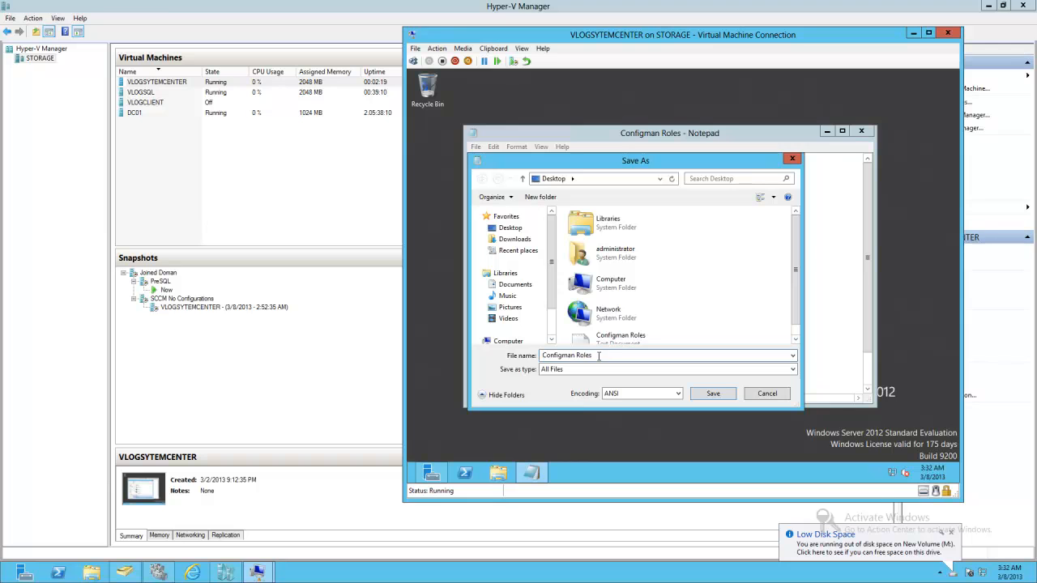
{"action": "type", "text": ".ps1"}
{"action": "left_click", "coordinate": [713, 394]}
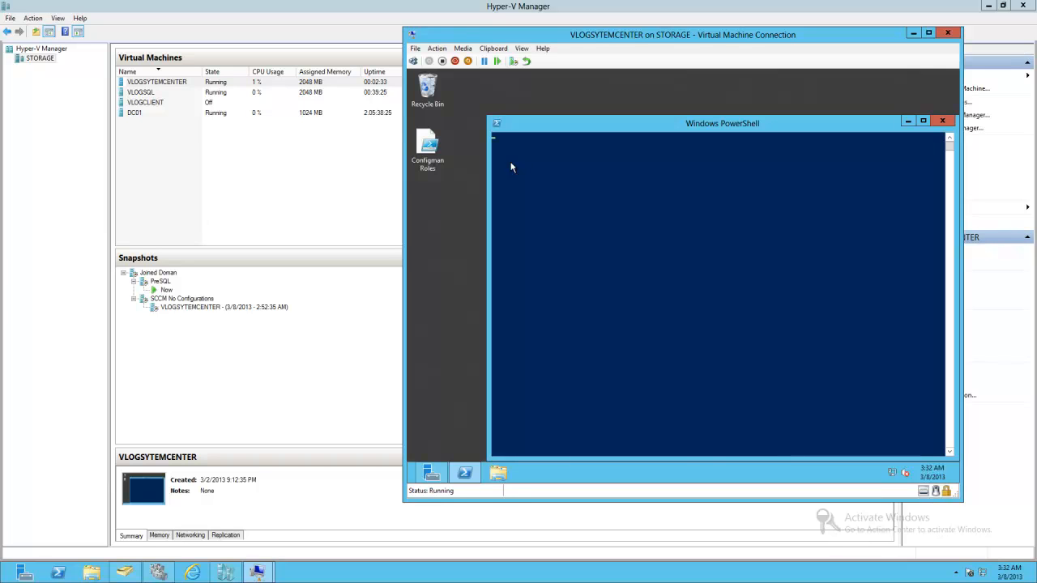
- Reposition the PowerShell window and accept the execution policy change with y to run the roles script
{"action": "left_click", "coordinate": [923, 121]}
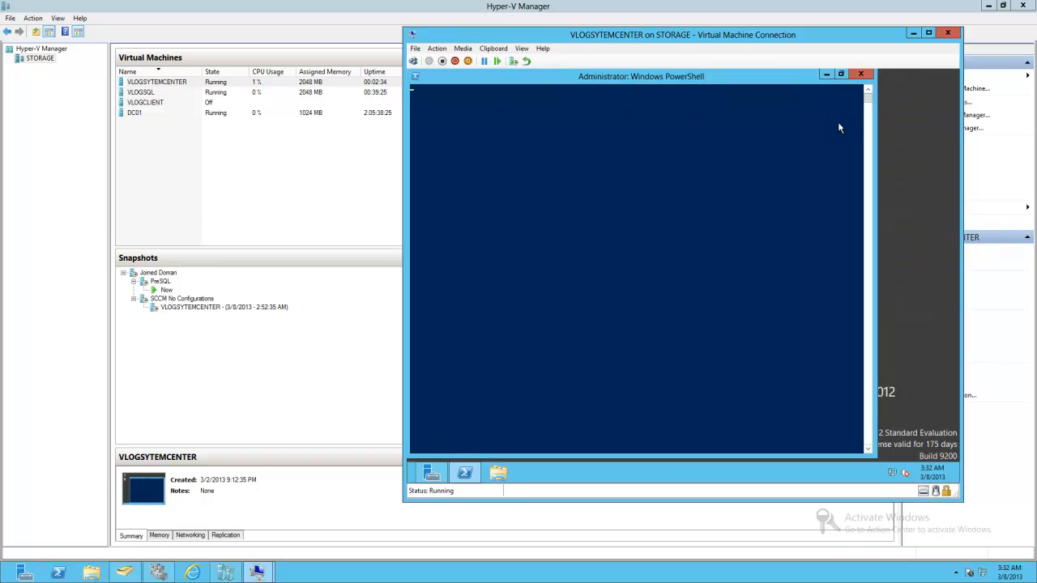
{"action": "left_click", "coordinate": [842, 74]}
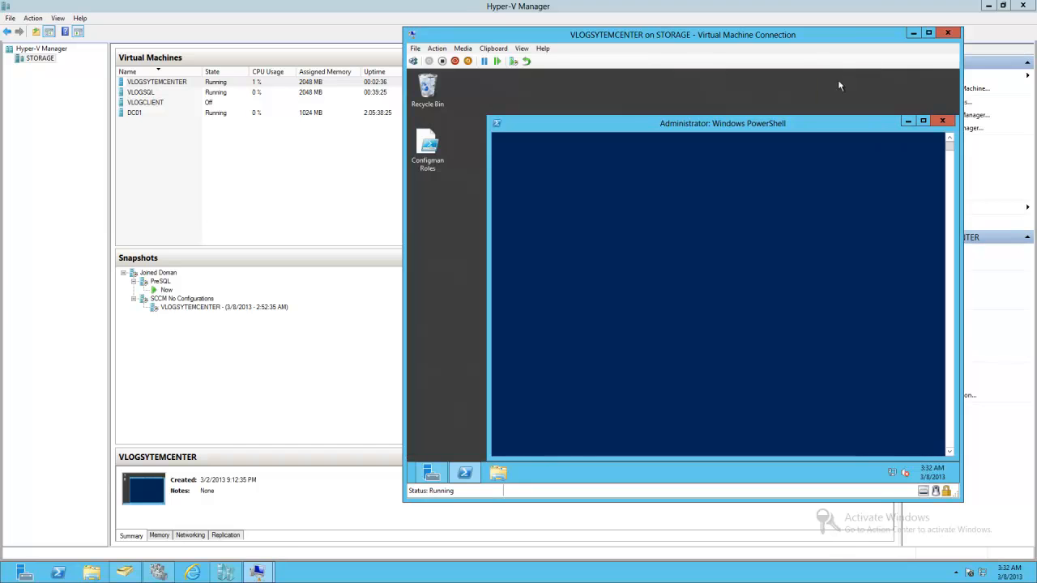
{"action": "left_click_drag", "start_coordinate": [687, 130], "coordinate": [653, 94]}
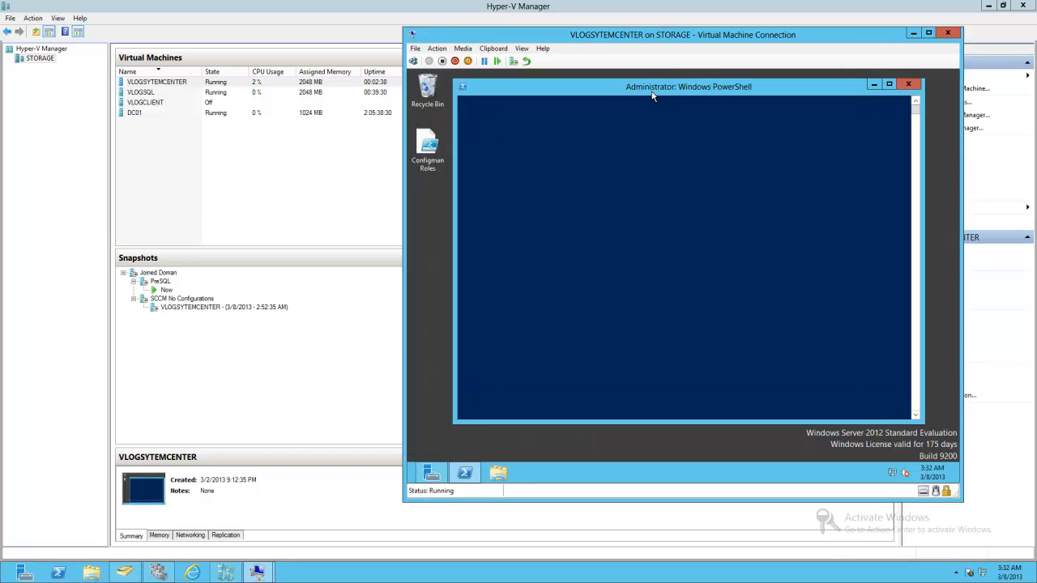
{"action": "left_click", "coordinate": [598, 179]}
{"action": "type", "text": "y"}
{"action": "key", "text": "Return"}
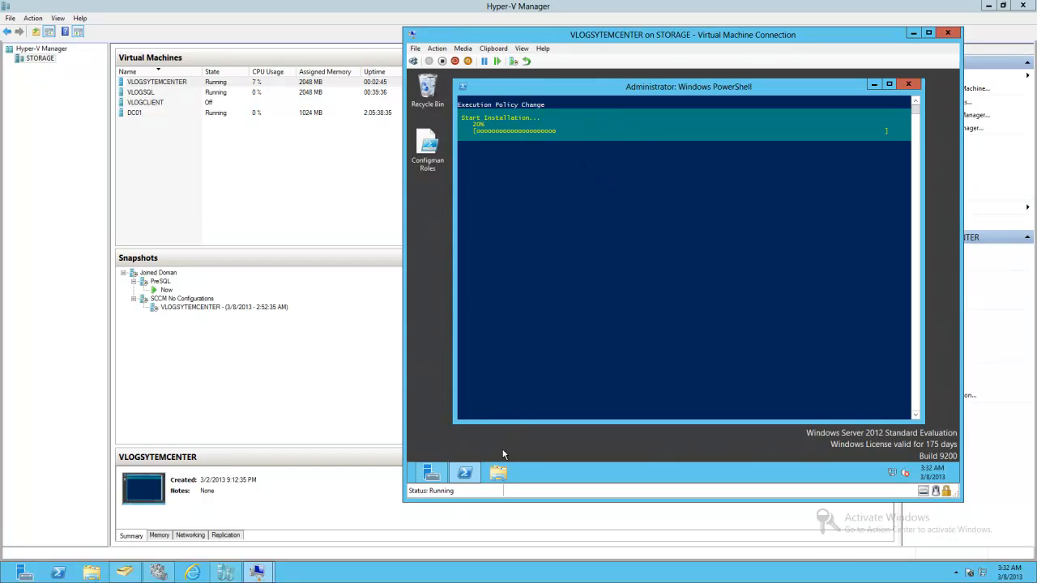
- Run adksetup from the share's PREREQ\ADK folder and install the default selected ADK features
{"action": "left_click", "coordinate": [498, 473]}
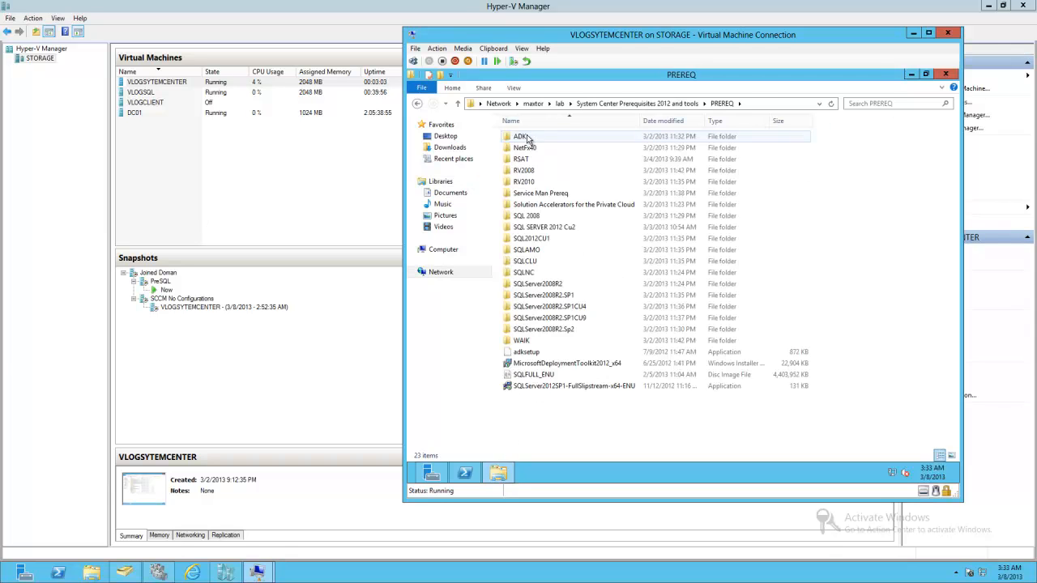
{"action": "double_click", "coordinate": [525, 136]}
{"action": "left_click", "coordinate": [528, 148]}
{"action": "double_click", "coordinate": [528, 148]}
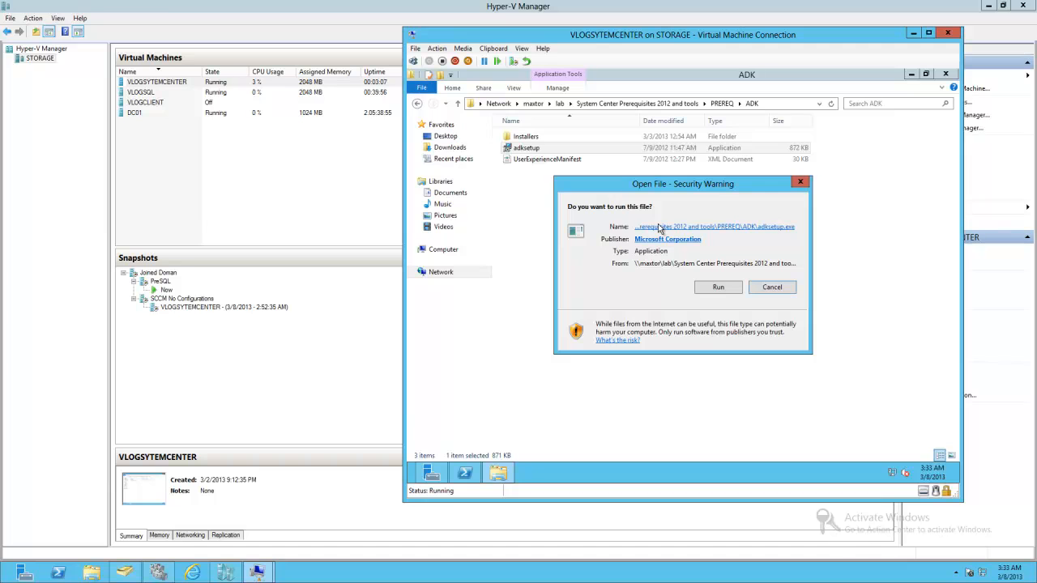
{"action": "left_click", "coordinate": [705, 291]}
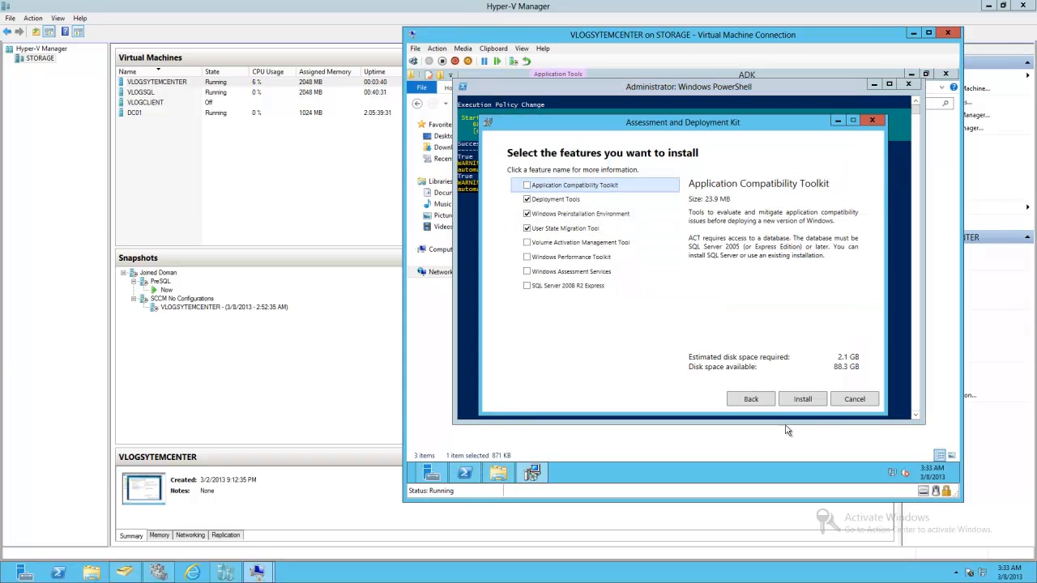
{"action": "left_click", "coordinate": [802, 400]}
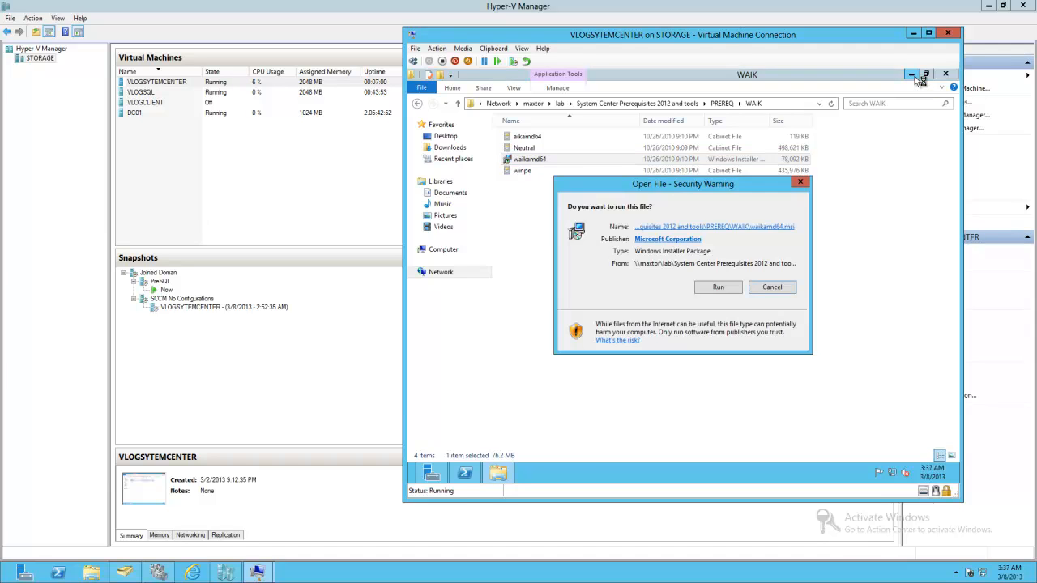
- Run waikamd64 from the PREREQ\WAIK folder, accept the license terms, and install to C:\Program Files\Windows AIK\ for everyone
{"action": "left_click", "coordinate": [740, 289]}
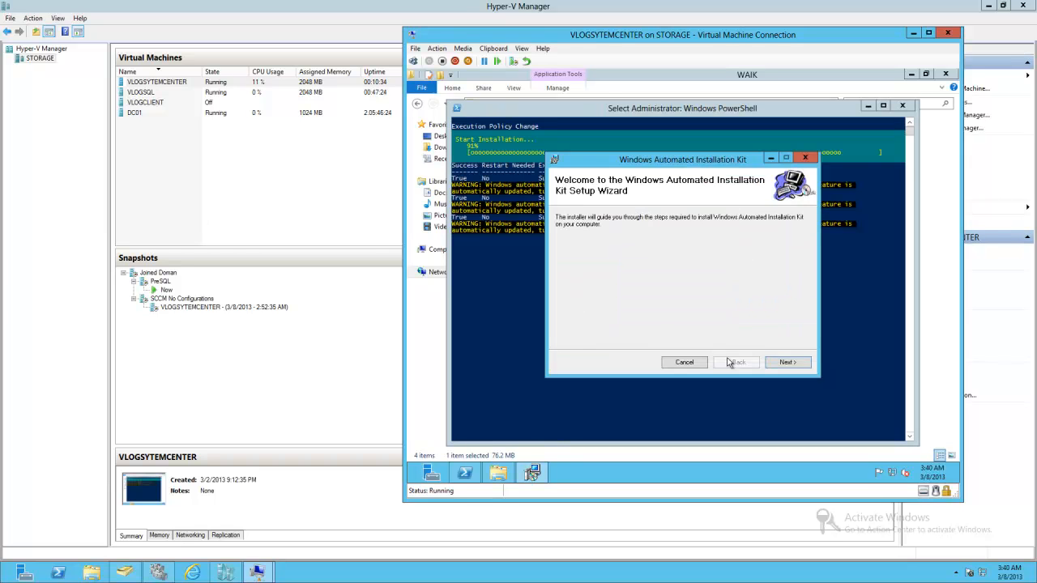
{"action": "left_click", "coordinate": [786, 361]}
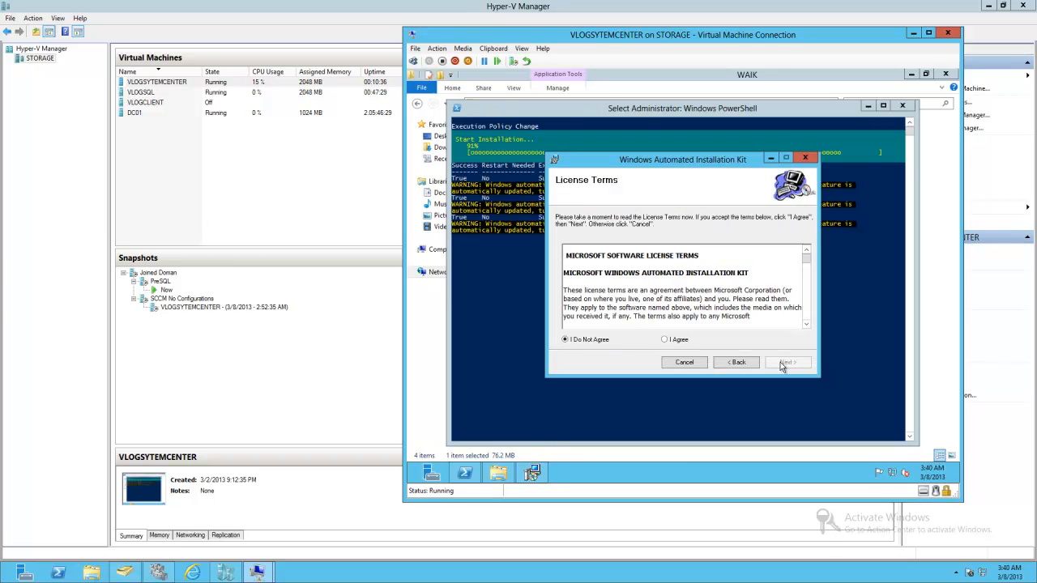
{"action": "left_click", "coordinate": [666, 339]}
{"action": "left_click", "coordinate": [785, 363]}
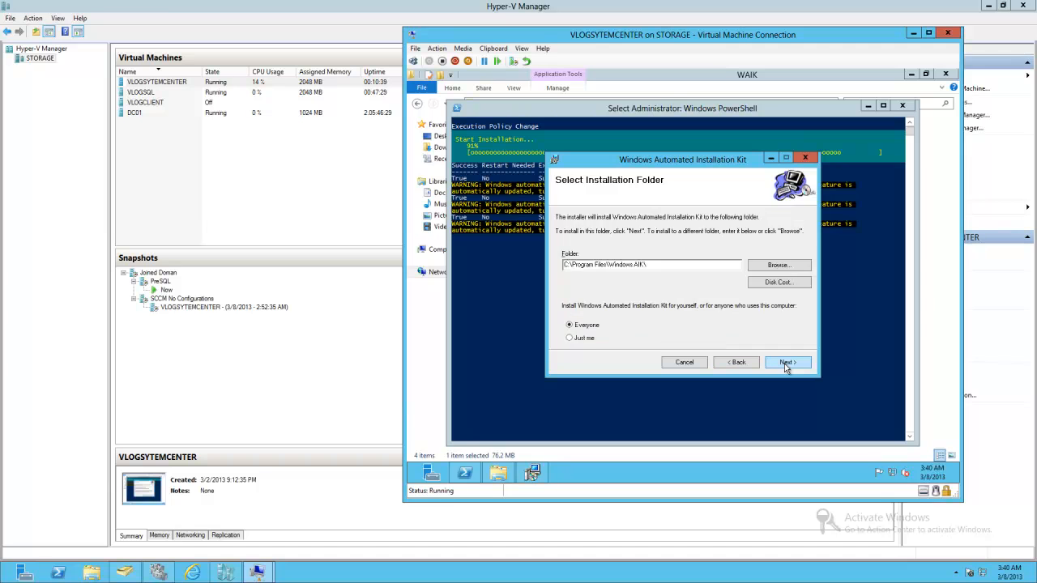
{"action": "left_click", "coordinate": [785, 363]}
{"action": "left_click", "coordinate": [785, 363]}
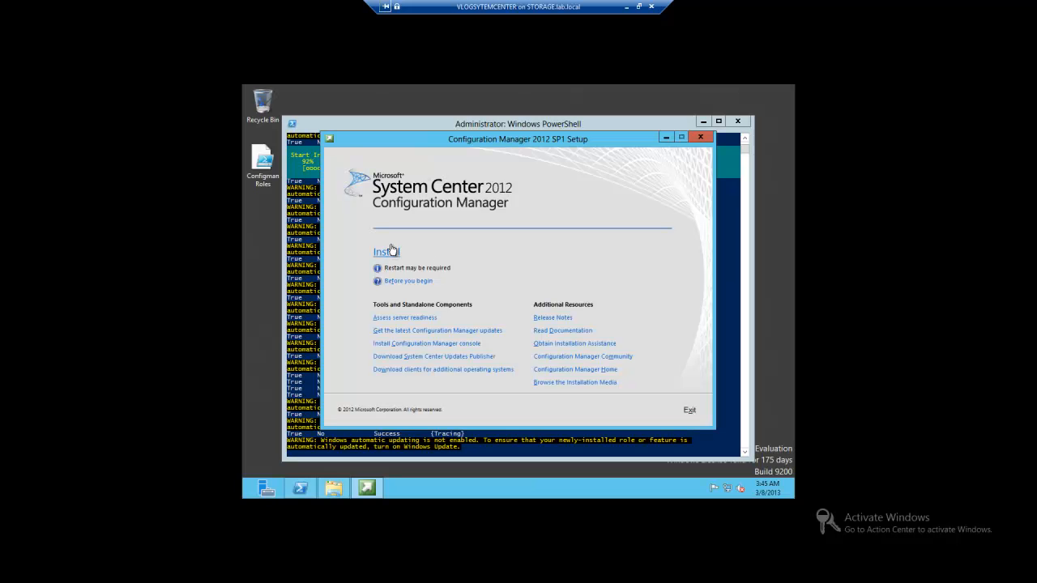
- Start the Configuration Manager 2012 SP1 installation, allow the setup file to run, and continue past Before You Begin
{"action": "left_click", "coordinate": [387, 249]}
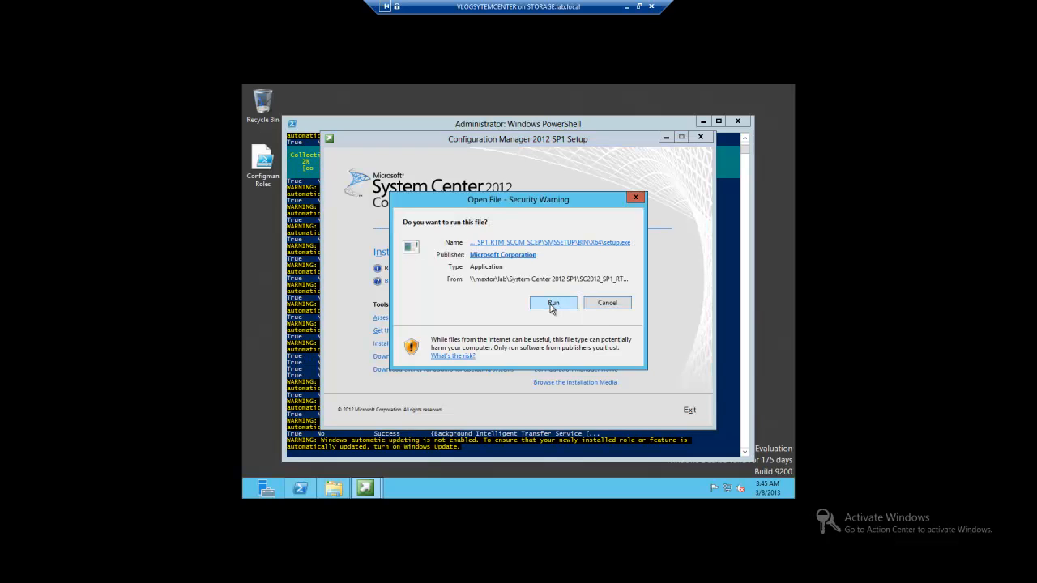
{"action": "left_click", "coordinate": [553, 303]}
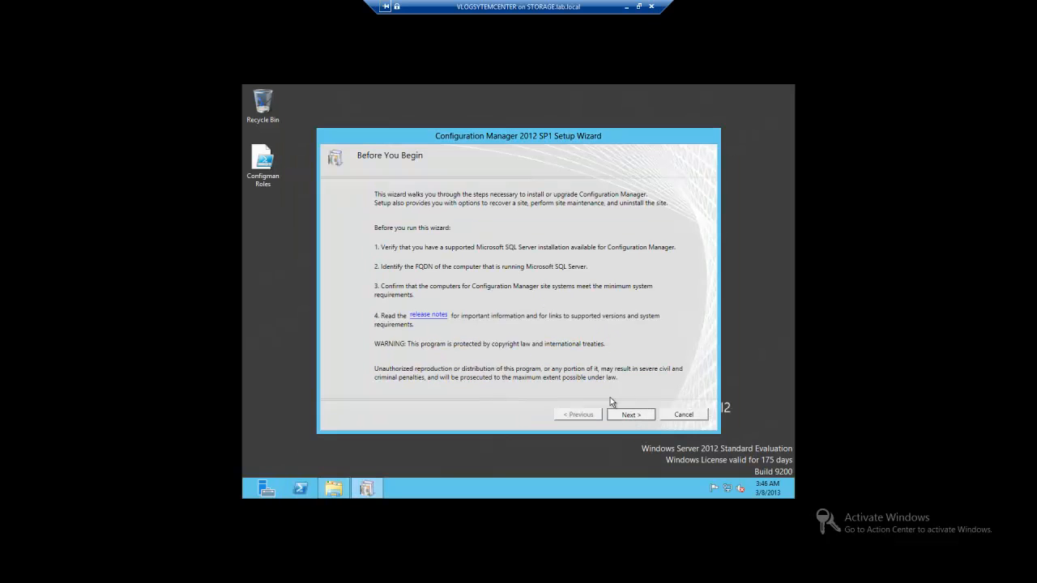
{"action": "left_click", "coordinate": [614, 419]}
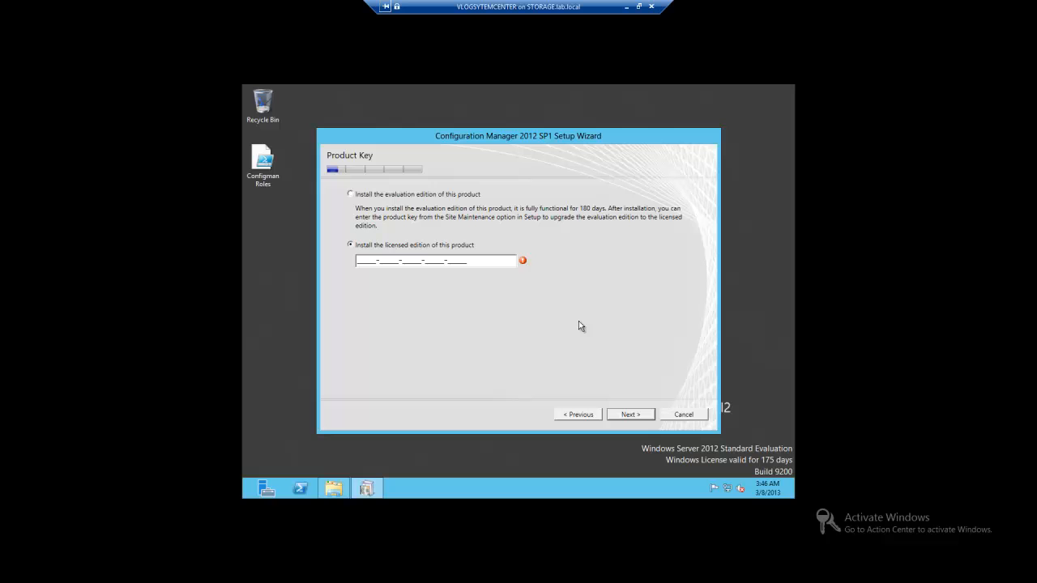
- Choose to install the evaluation edition of Configuration Manager and continue
{"action": "left_click", "coordinate": [359, 196]}
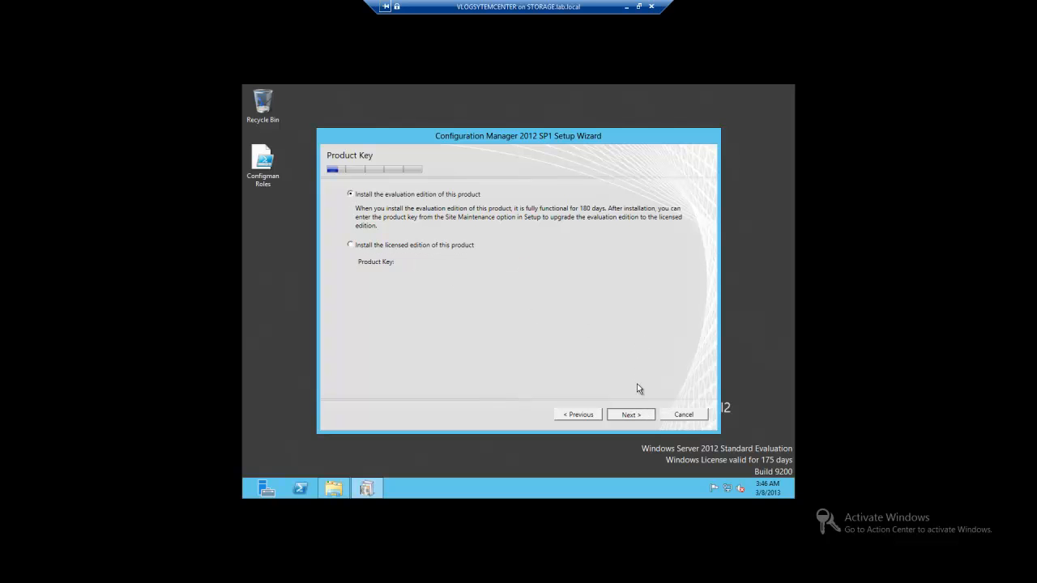
{"action": "key", "text": "Return"}
{"action": "left_click", "coordinate": [559, 383]}
{"action": "left_click", "coordinate": [632, 416]}
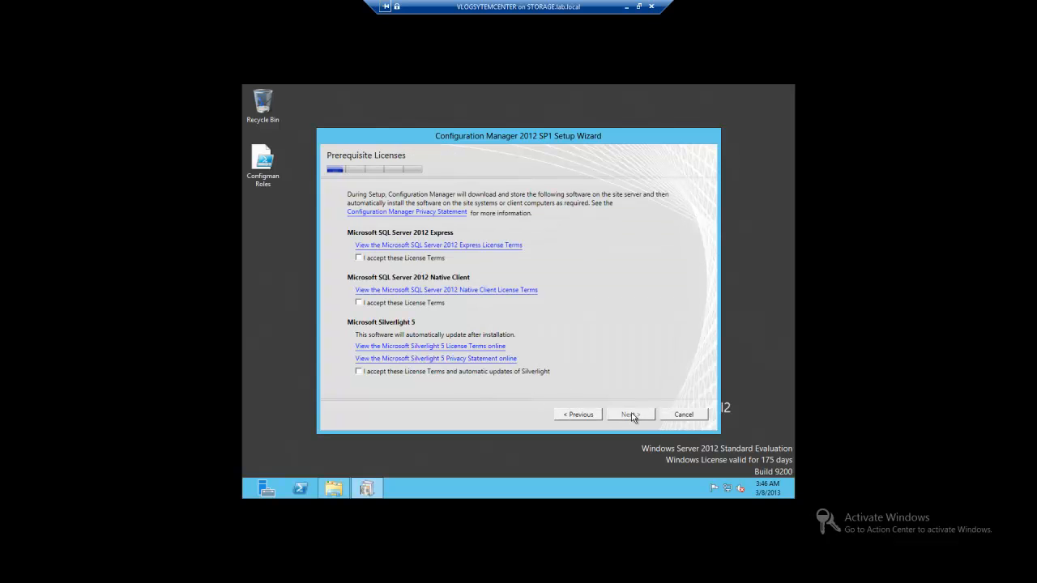
- Accept the SQL Server 2012 Express, Native Client and Silverlight 5 license terms and continue
{"action": "left_click", "coordinate": [384, 259]}
{"action": "left_click", "coordinate": [364, 303]}
{"action": "left_click", "coordinate": [376, 375]}
{"action": "left_click", "coordinate": [624, 415]}
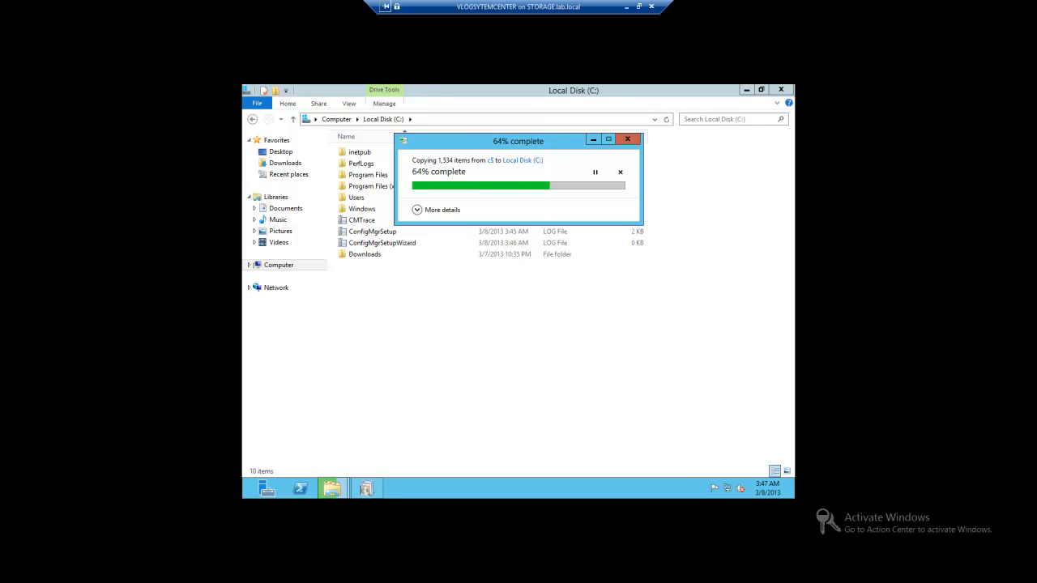
- Set setup to use previously downloaded prerequisite files from C:\Downloads and continue
{"action": "left_click", "coordinate": [370, 490]}
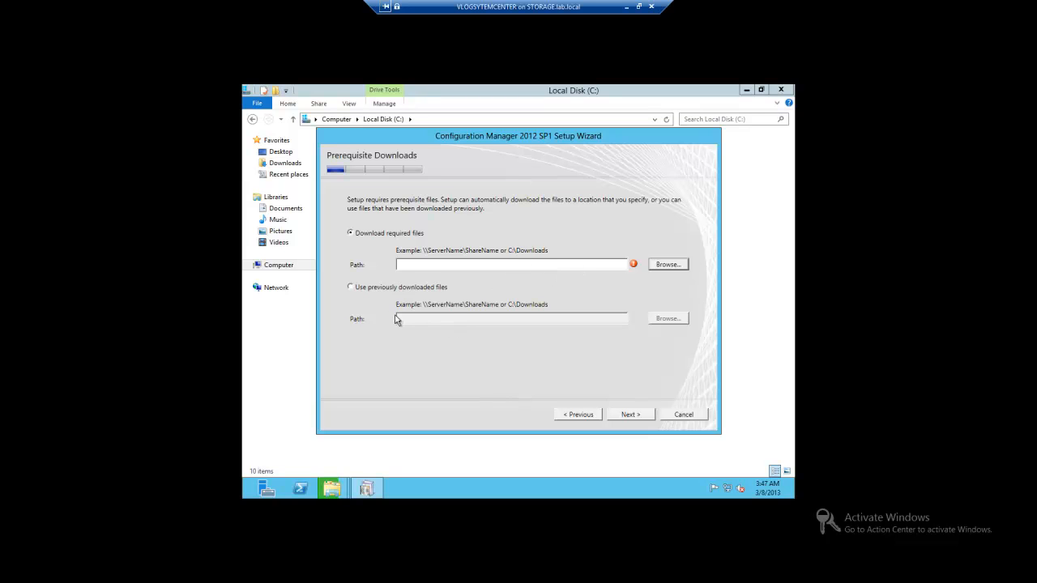
{"action": "left_click", "coordinate": [371, 288]}
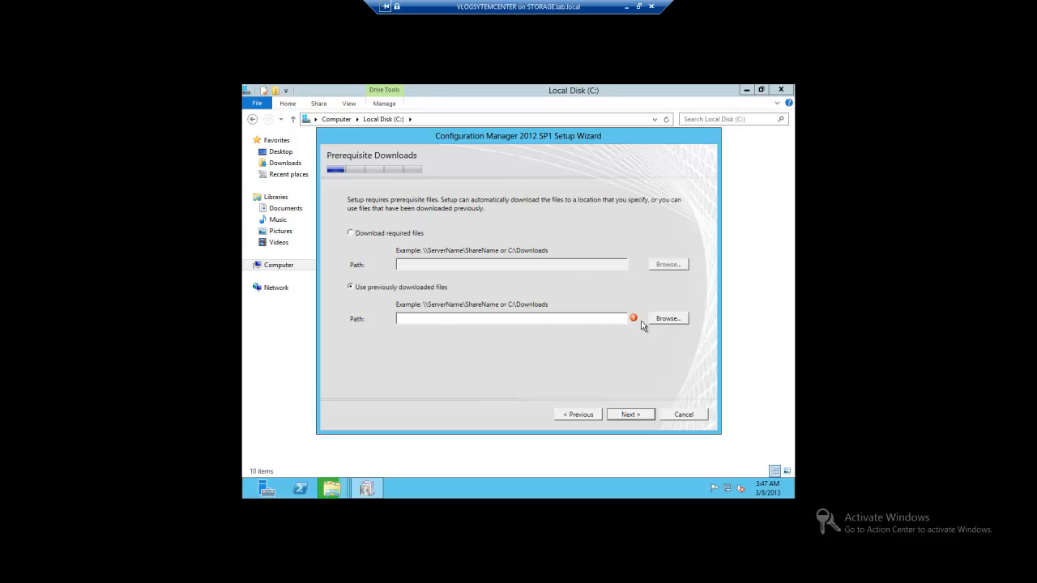
{"action": "left_click", "coordinate": [665, 319]}
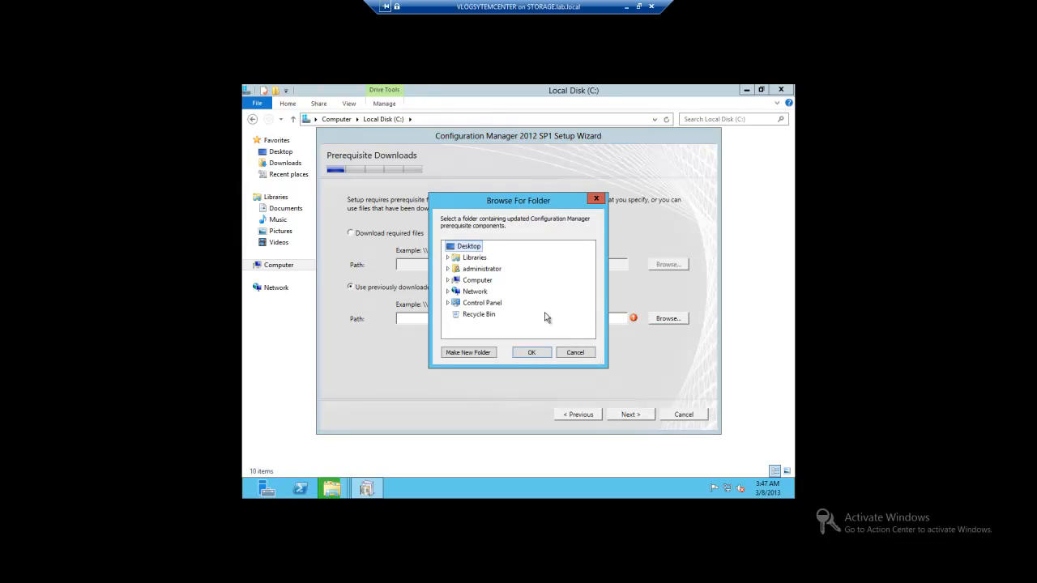
{"action": "left_click", "coordinate": [489, 282]}
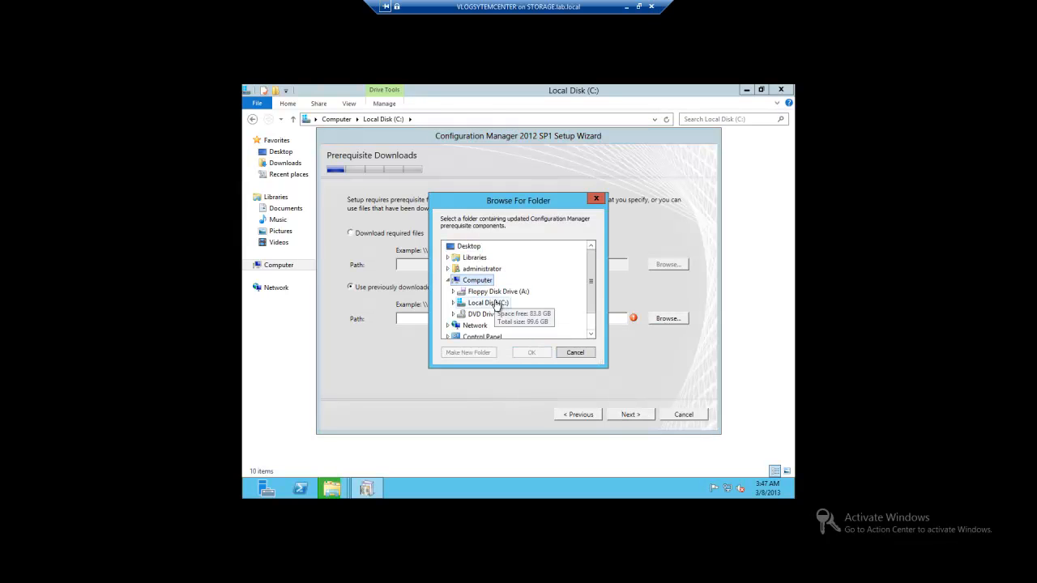
{"action": "left_click", "coordinate": [491, 302]}
{"action": "left_click", "coordinate": [489, 258]}
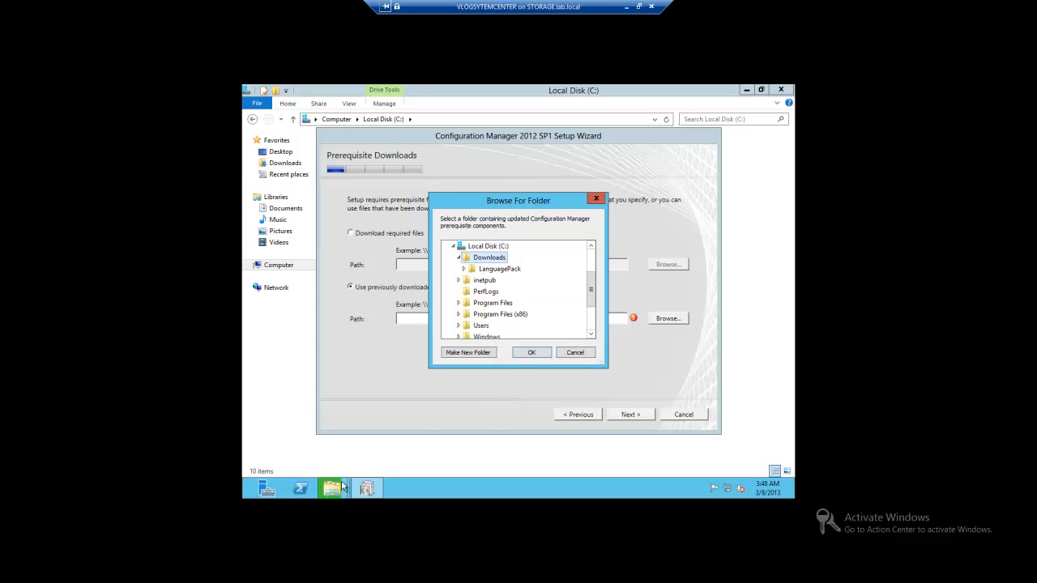
{"action": "mouse_move", "coordinate": [342, 486]}
{"action": "left_click", "coordinate": [428, 410]}
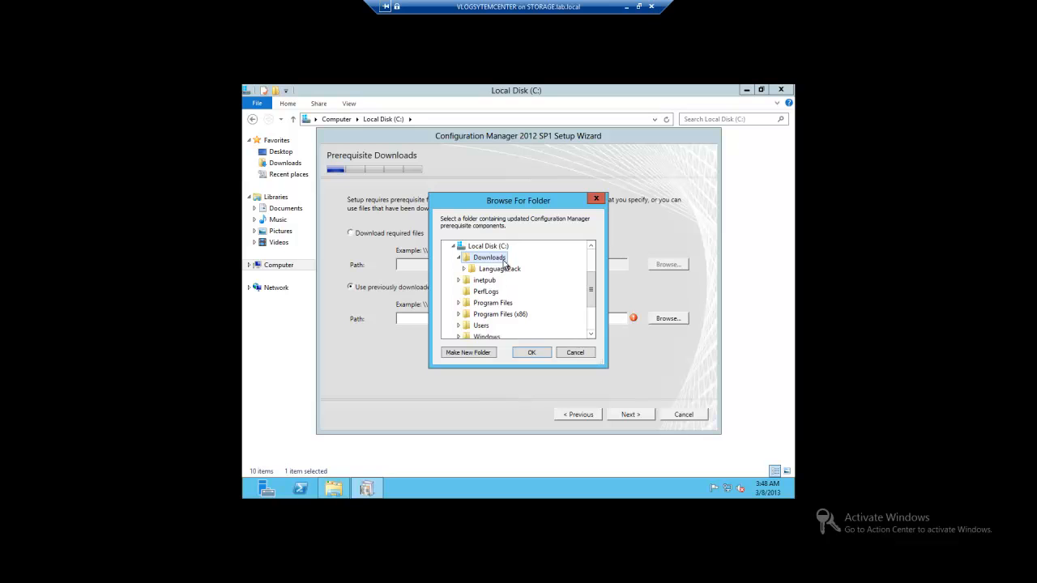
{"action": "left_click", "coordinate": [529, 352]}
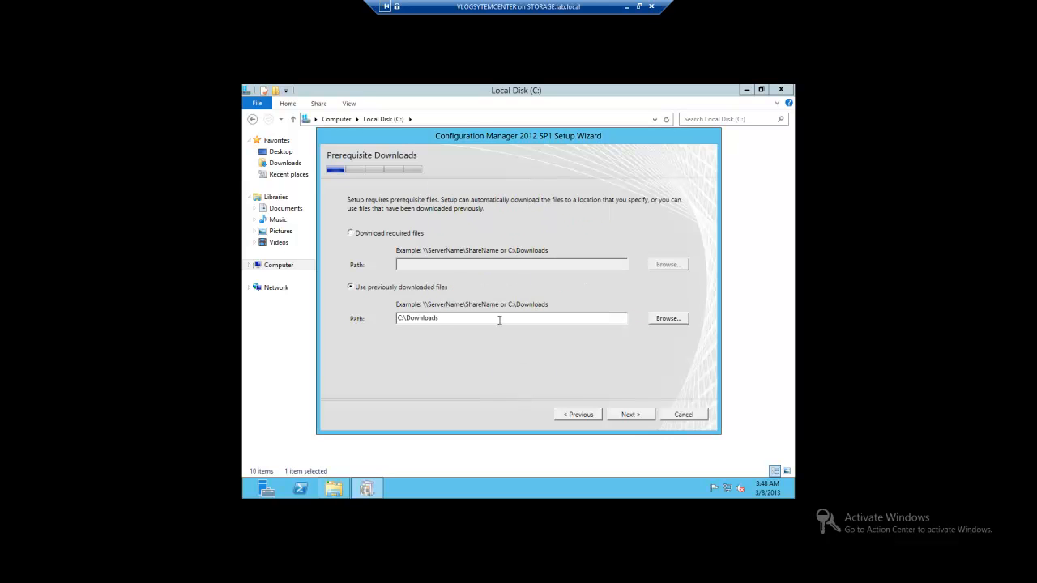
{"action": "left_click", "coordinate": [631, 415]}
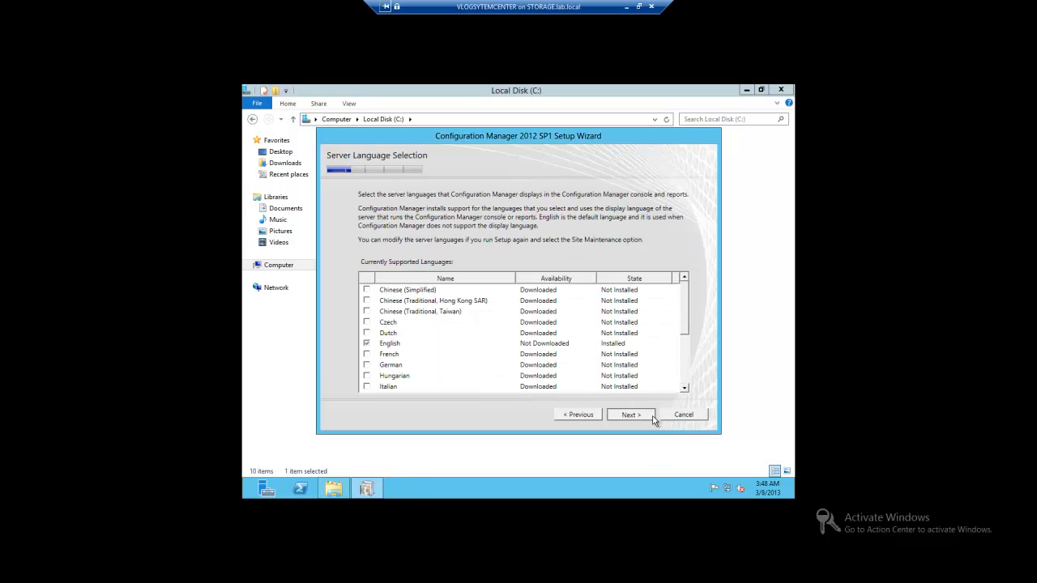
- Keep the default server and client languages, then set site code PRI and site name Primary Site
{"action": "left_click", "coordinate": [648, 416]}
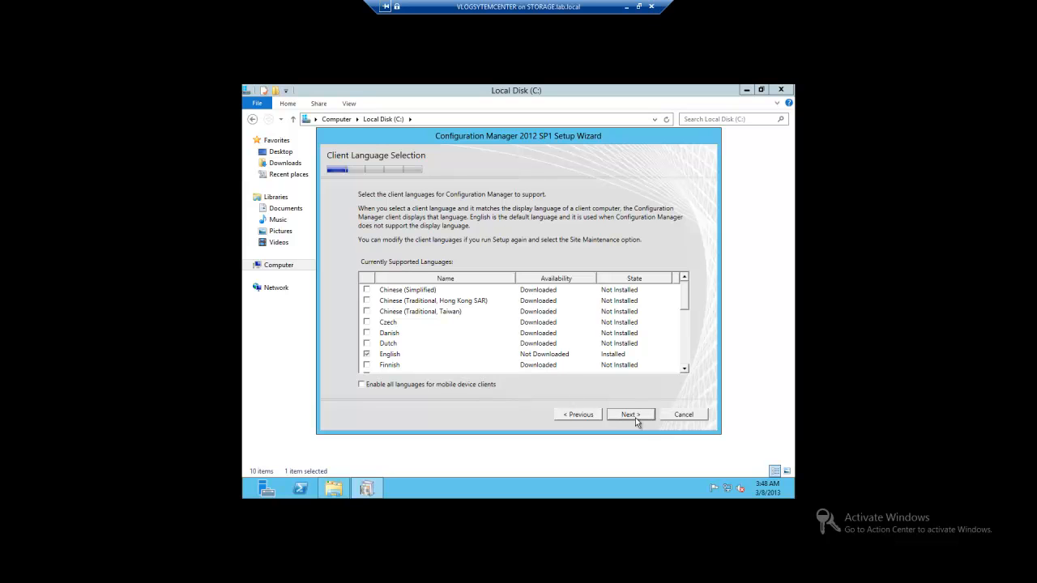
{"action": "left_click", "coordinate": [635, 417]}
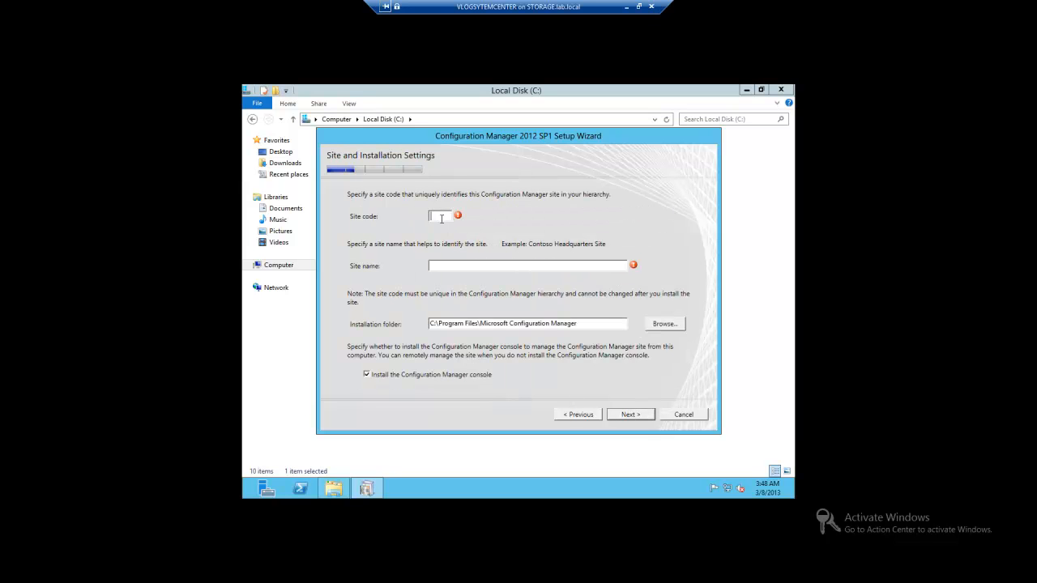
{"action": "type", "text": "PRI"}
{"action": "key", "text": "Tab"}
{"action": "type", "text": "Primary Site"}
{"action": "left_click", "coordinate": [629, 415]}
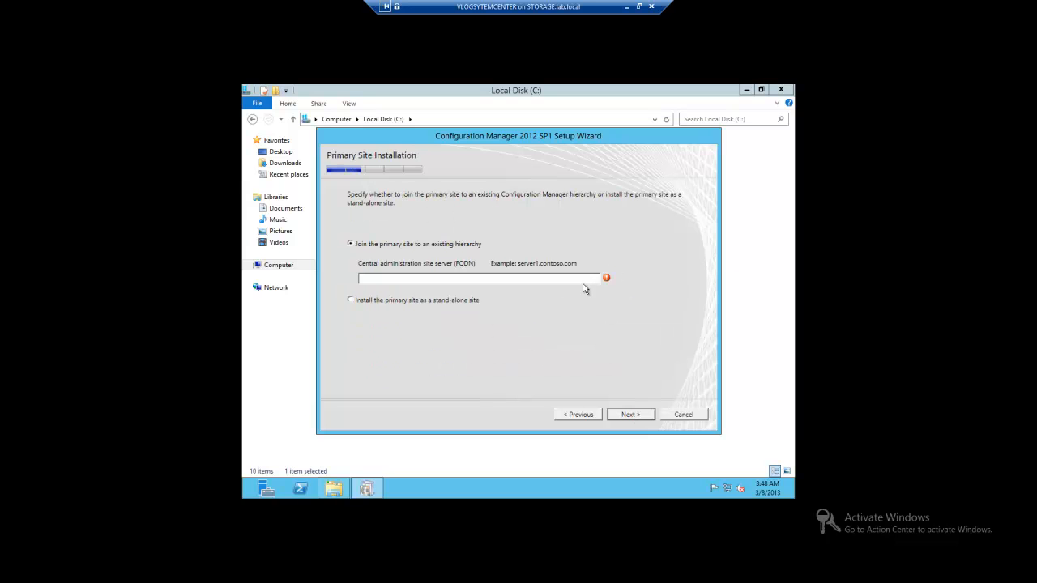
- Install the primary site as a stand-alone site and continue
{"action": "left_click", "coordinate": [353, 303]}
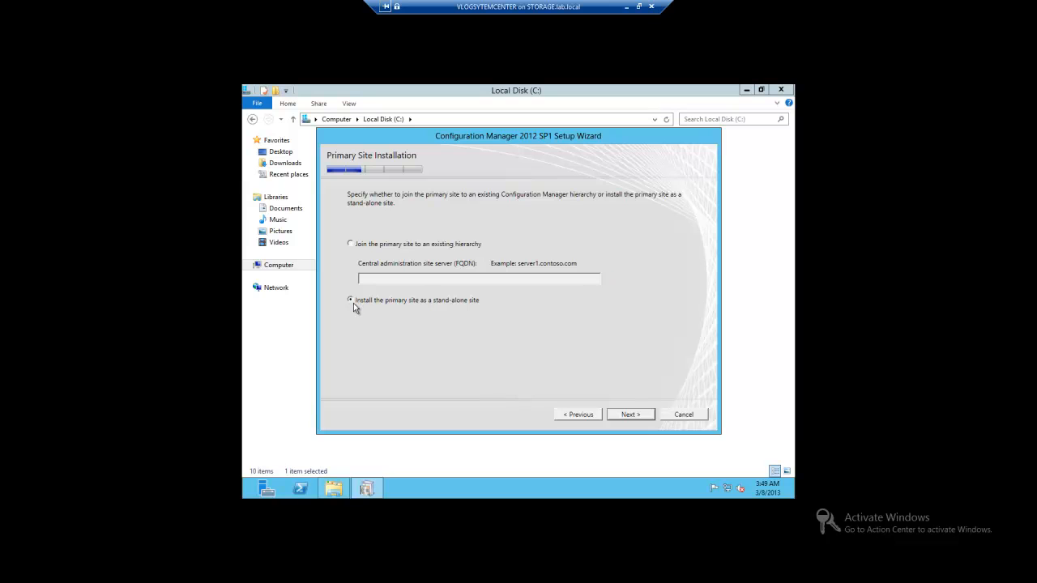
{"action": "left_click", "coordinate": [621, 415]}
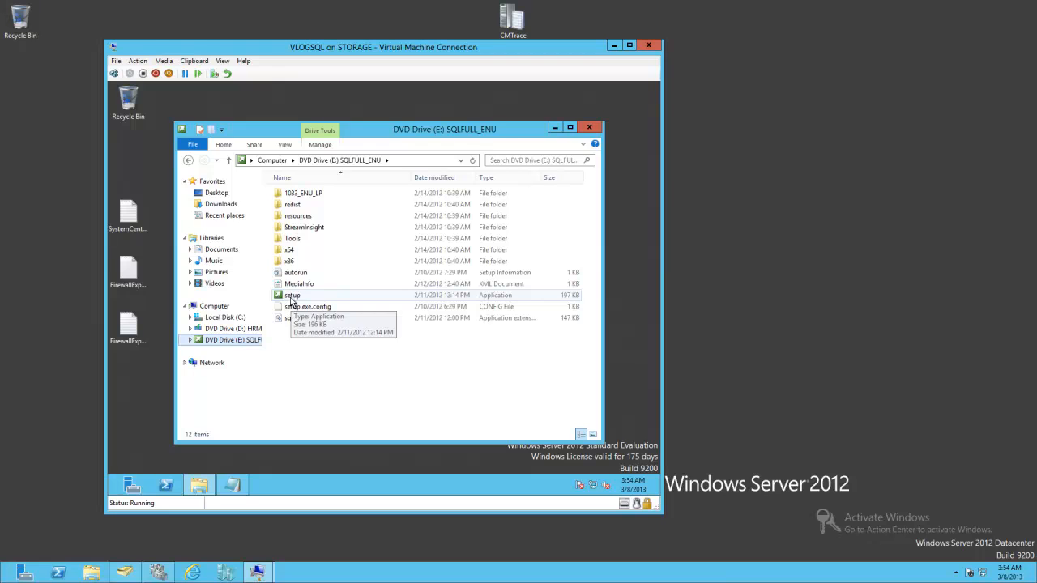
- On VLOGSQL, run SQL Server 2012 setup, start a new stand-alone installation, and pass the support rules check
{"action": "left_click", "coordinate": [290, 296]}
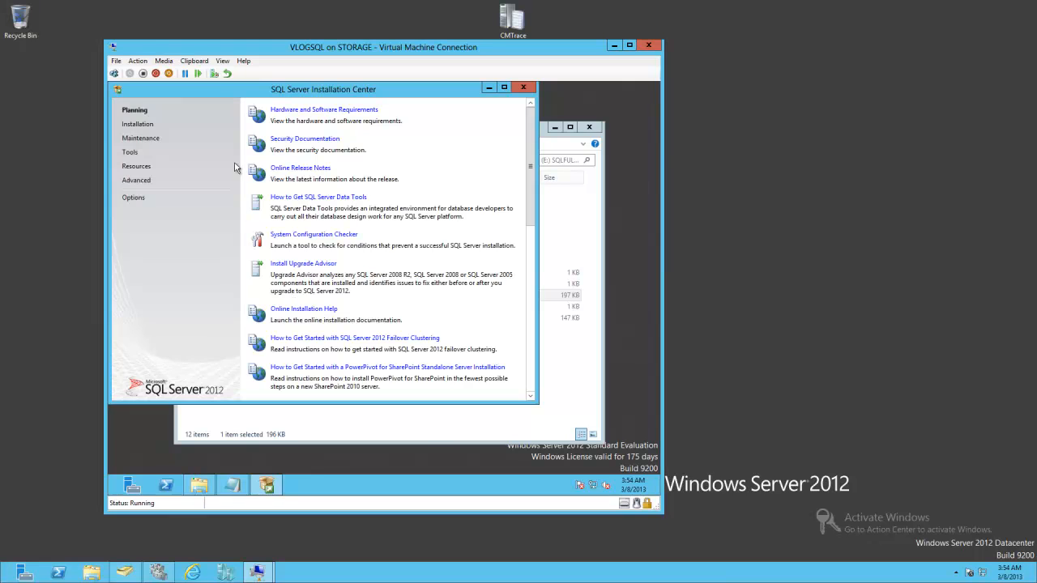
{"action": "left_click", "coordinate": [139, 124]}
{"action": "left_click", "coordinate": [315, 110]}
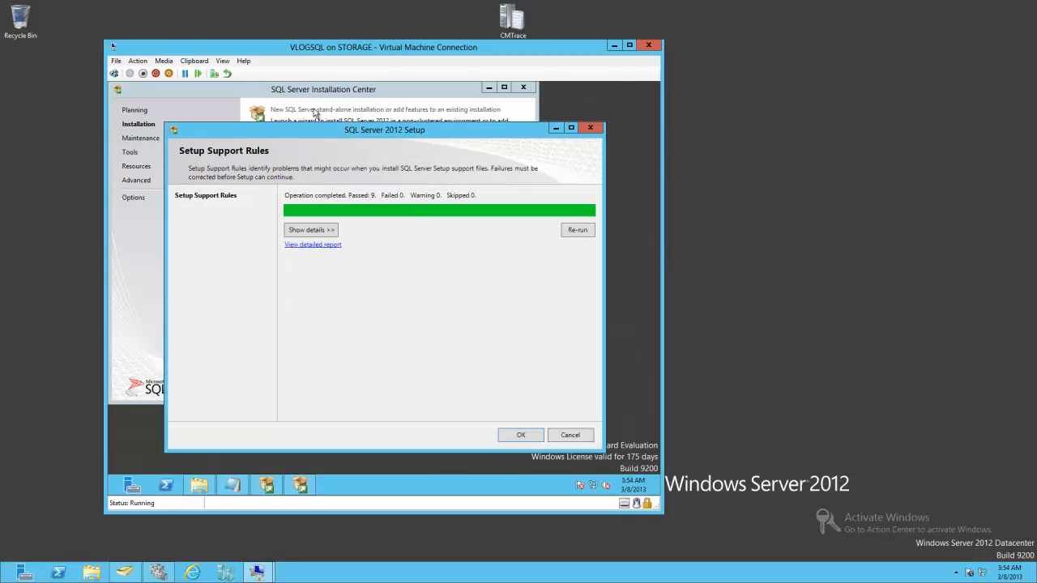
{"action": "left_click", "coordinate": [521, 435]}
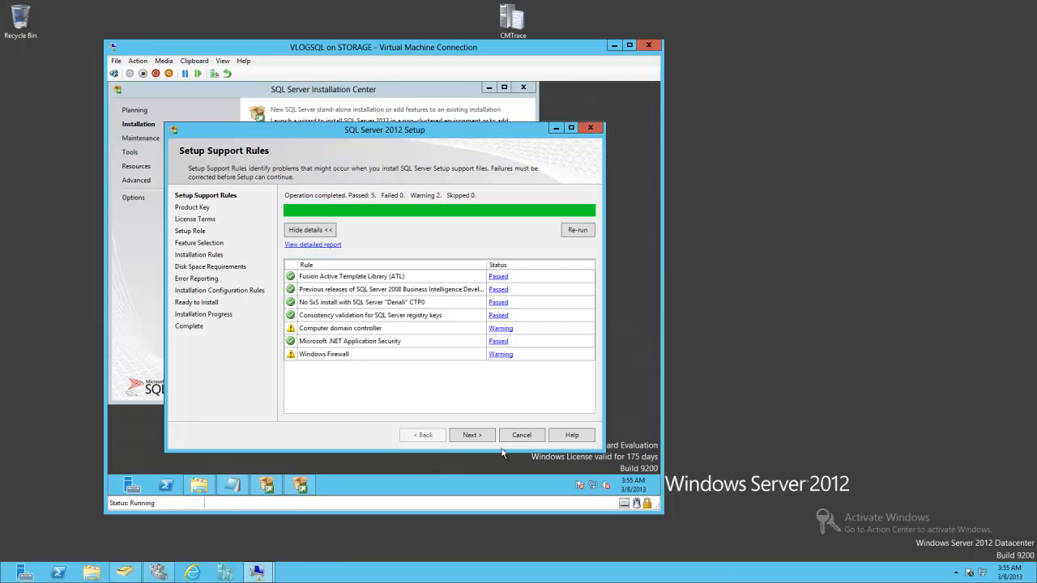
- Continue past the setup support rules and keep the free Evaluation edition
{"action": "left_click", "coordinate": [517, 439]}
{"action": "left_click", "coordinate": [521, 311]}
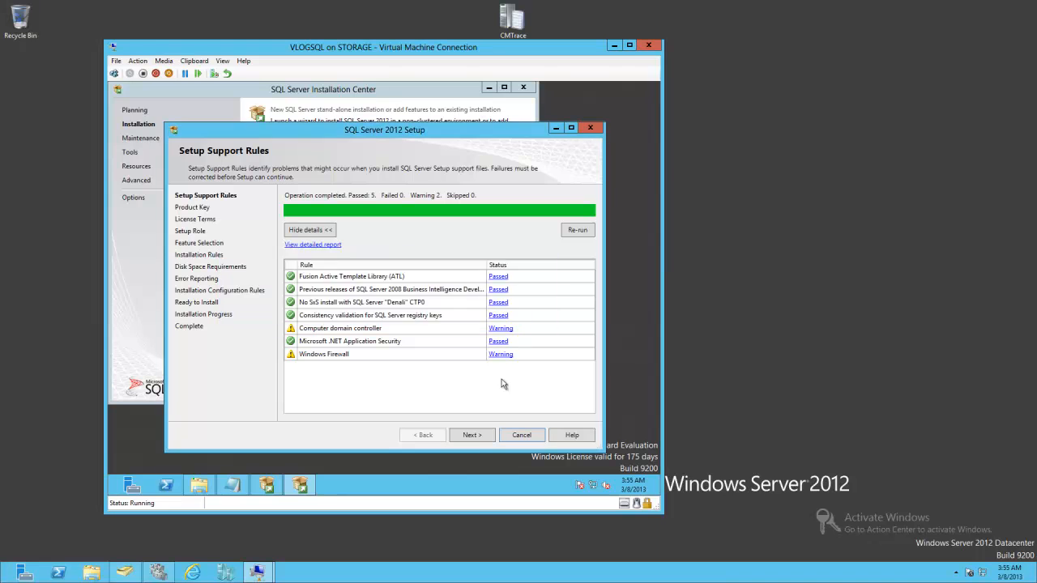
{"action": "left_click", "coordinate": [473, 437]}
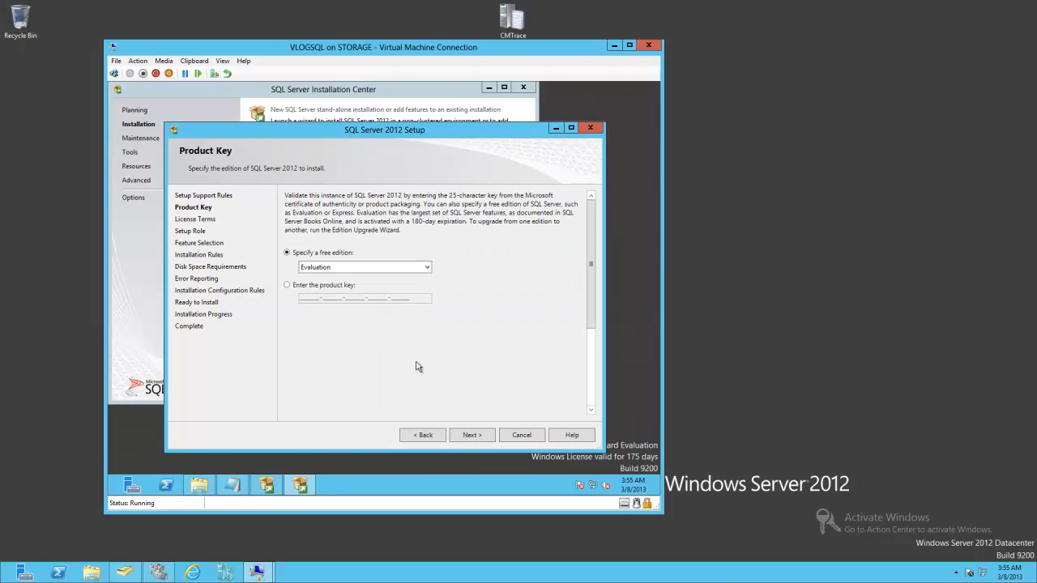
{"action": "left_click", "coordinate": [476, 438]}
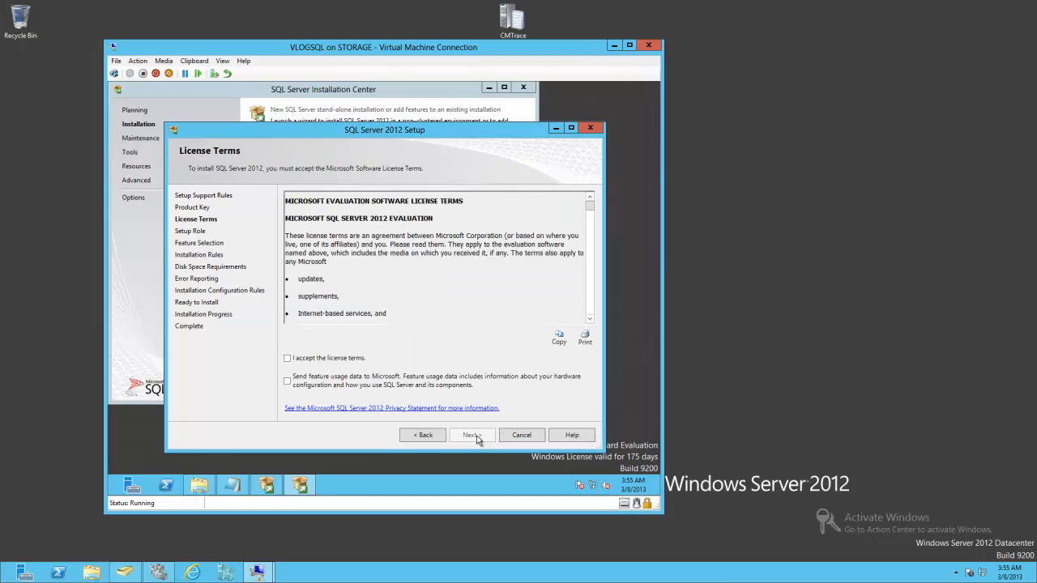
- Accept the SQL Server license terms, opt into sending usage data, and keep SQL Server Feature Installation
{"action": "left_click", "coordinate": [350, 359]}
{"action": "left_click", "coordinate": [319, 382]}
{"action": "left_click", "coordinate": [472, 435]}
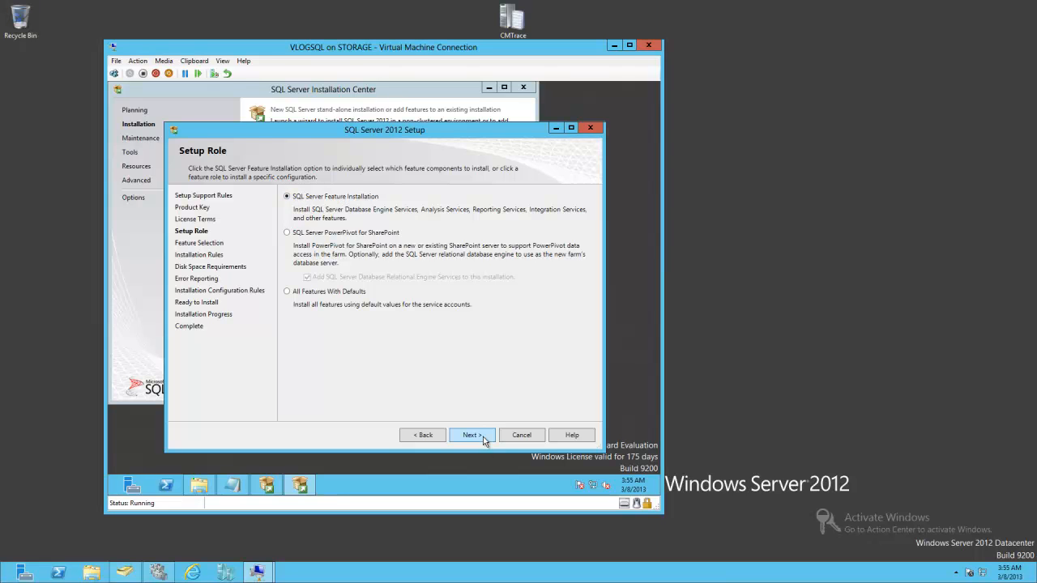
{"action": "left_click", "coordinate": [472, 435]}
- Select Database Engine Services, Full-Text Search, Reporting Services - Native, and Management Tools Basic and Complete, then continue
{"action": "left_click", "coordinate": [301, 220]}
{"action": "left_click", "coordinate": [311, 239]}
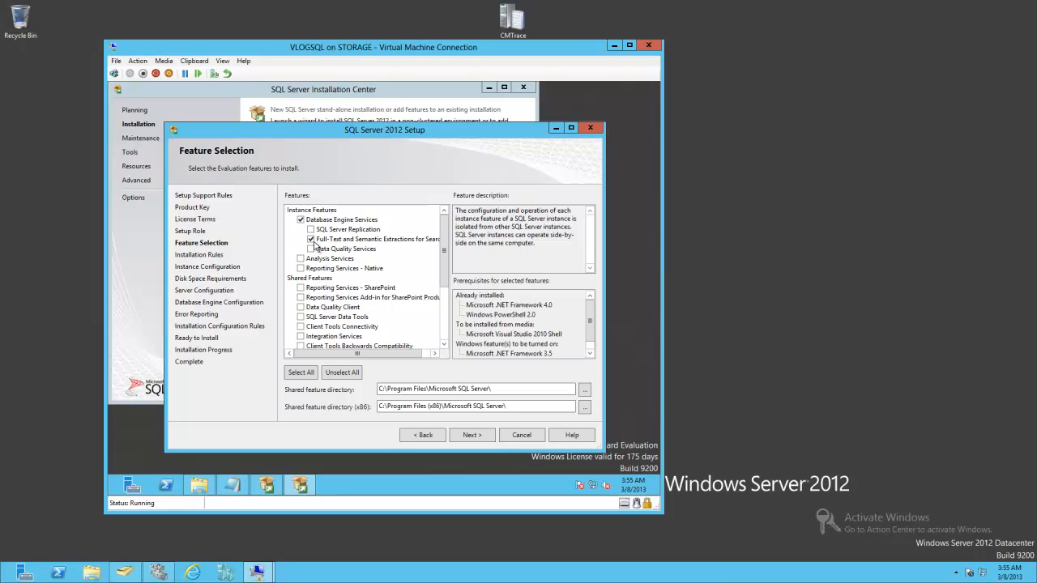
{"action": "left_click", "coordinate": [301, 268]}
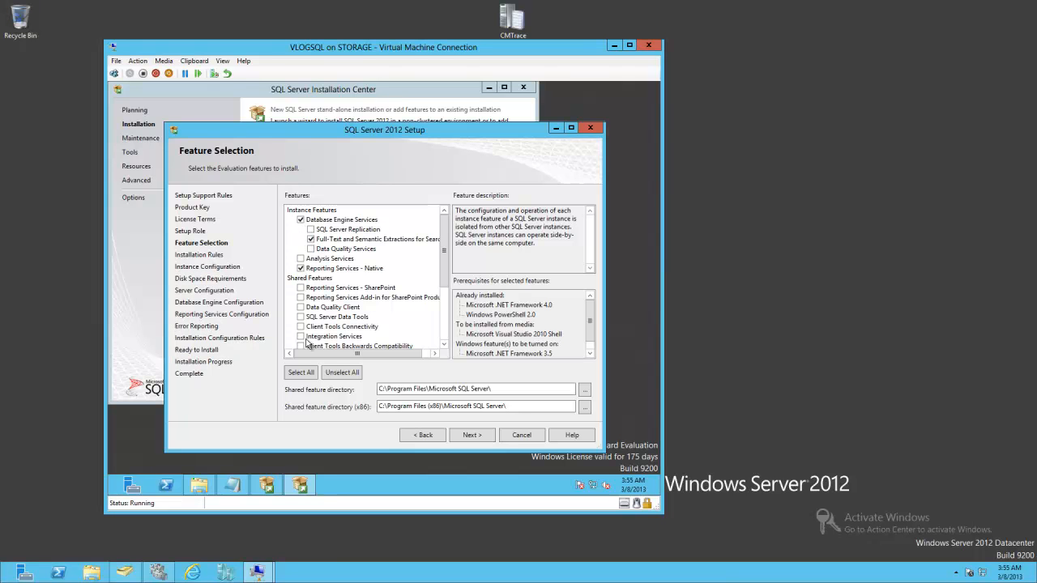
{"action": "scroll", "coordinate": [308, 345], "scroll_direction": "down", "scroll_amount": 2}
{"action": "left_click", "coordinate": [301, 317]}
{"action": "left_click", "coordinate": [311, 327]}
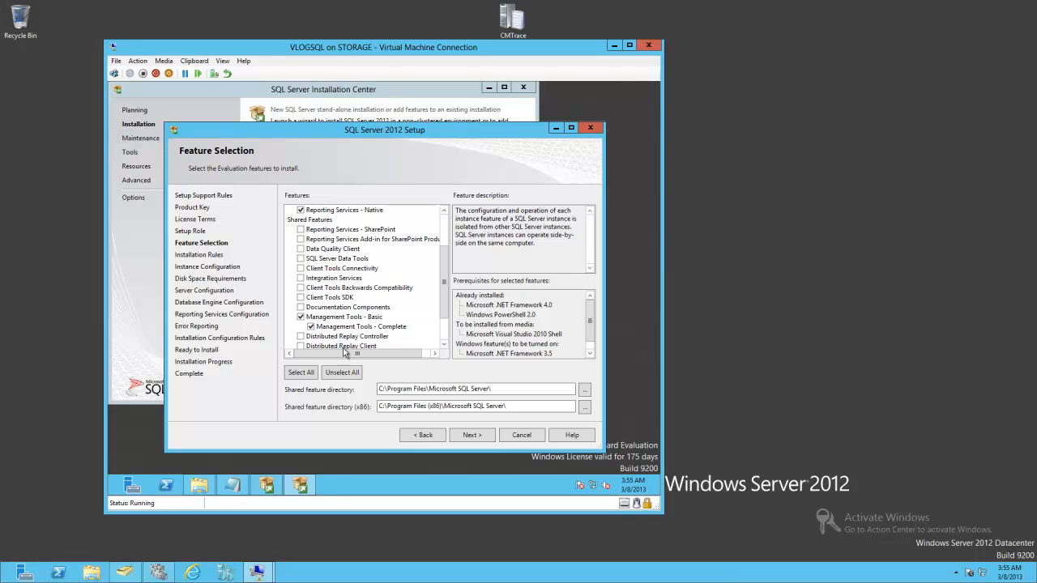
{"action": "left_click", "coordinate": [468, 436]}
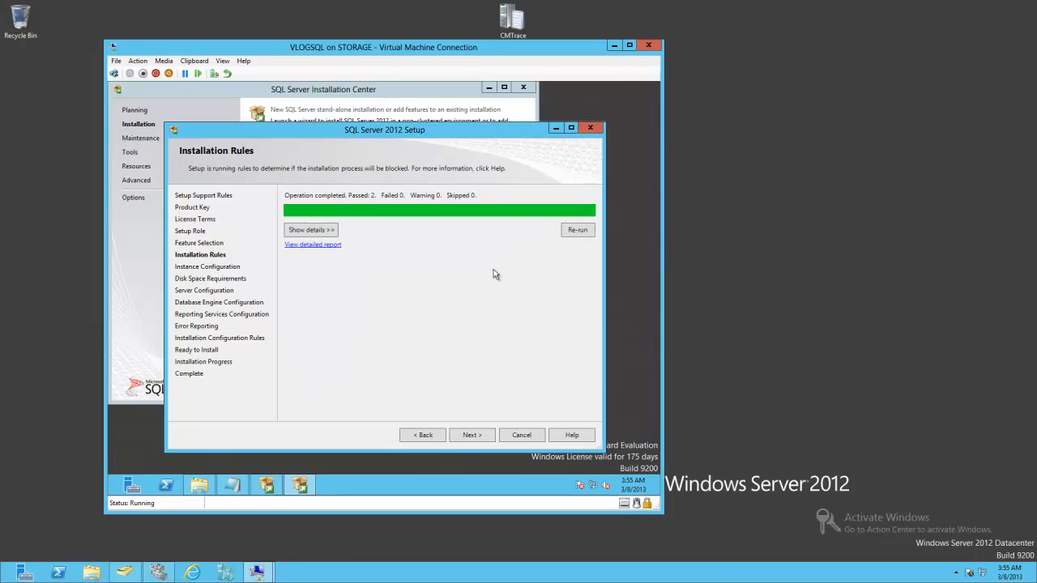
- Continue through installation rules, the default MSSQLSERVER instance, and disk space requirements
{"action": "left_click", "coordinate": [471, 435]}
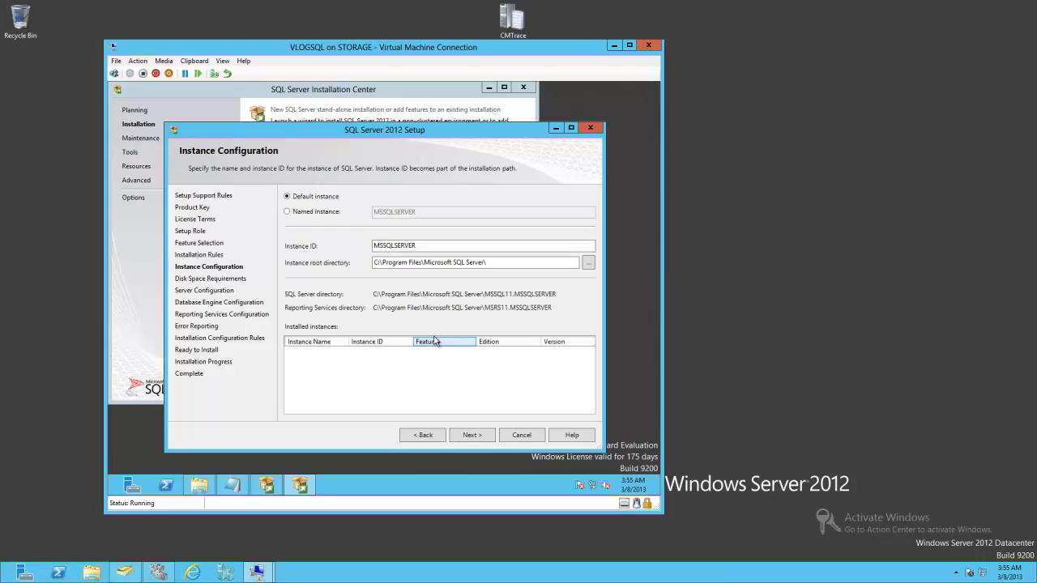
{"action": "left_click", "coordinate": [485, 436]}
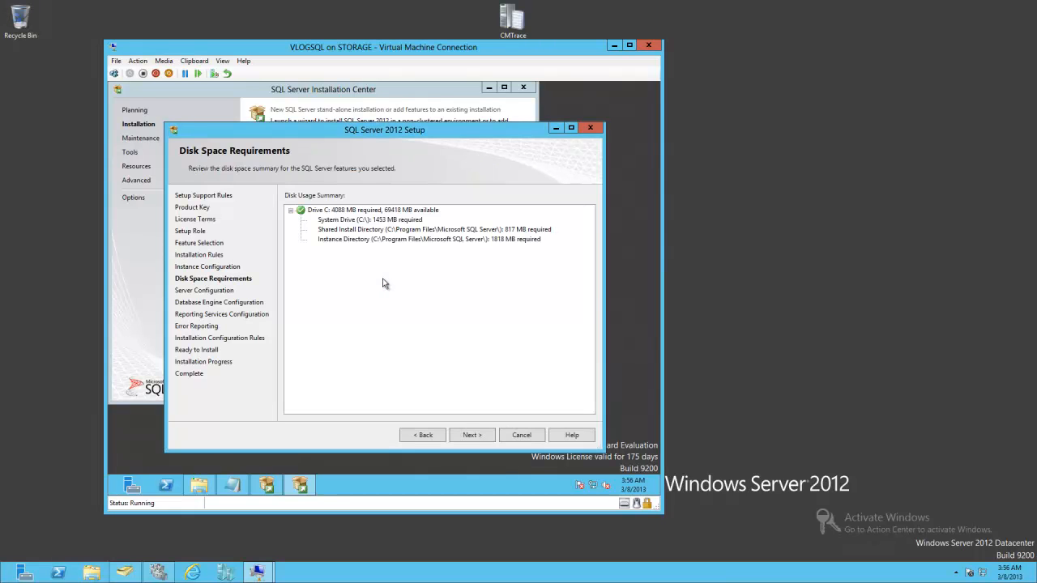
{"action": "left_click", "coordinate": [475, 439]}
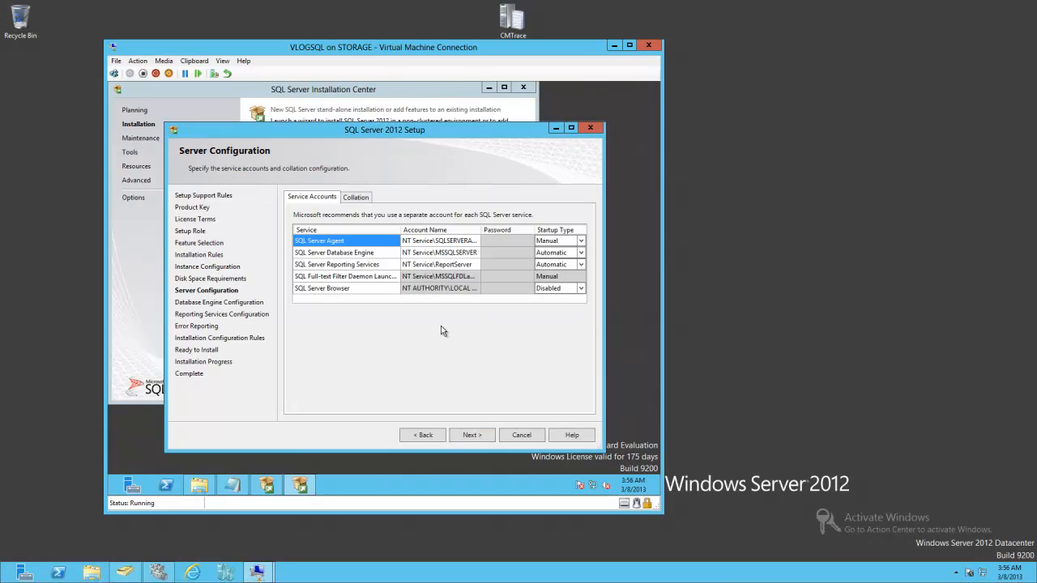
- Set the SQL Server Agent service account to the domain account MSSQLSa using the account browser
{"action": "left_click", "coordinate": [474, 244]}
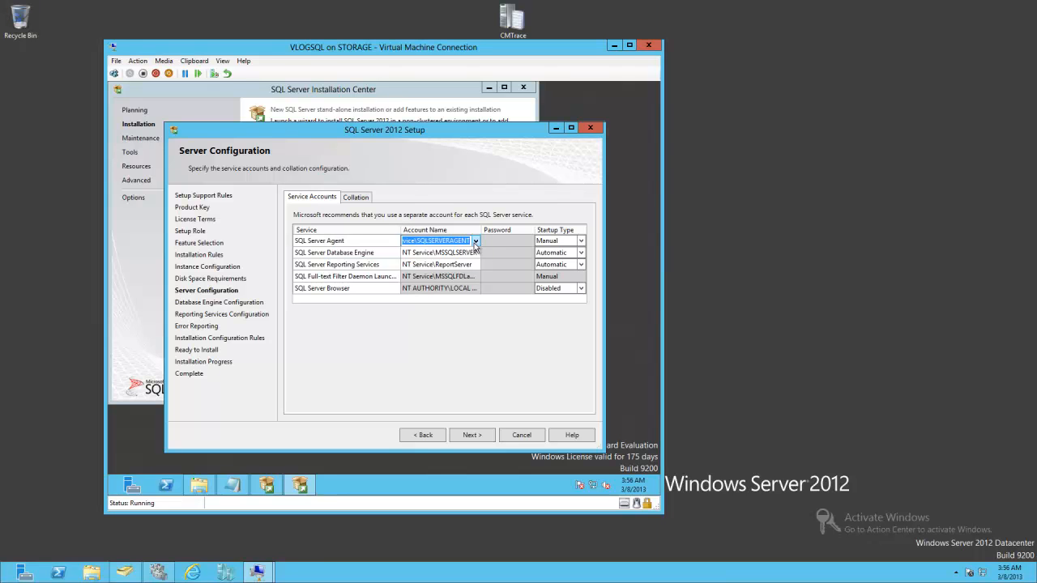
{"action": "left_click", "coordinate": [475, 242]}
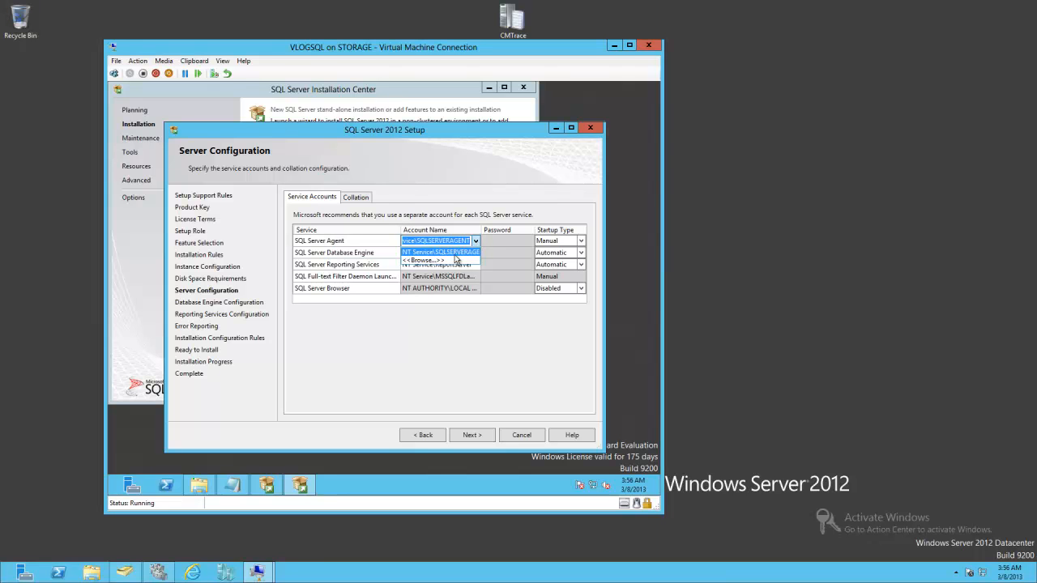
{"action": "left_click", "coordinate": [455, 260]}
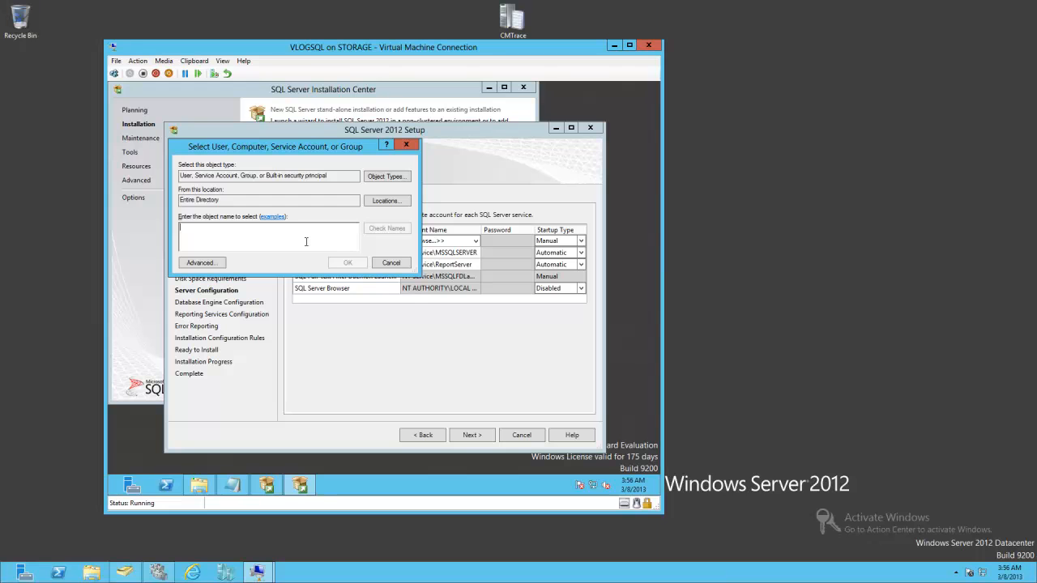
{"action": "type", "text": "MSSQLSA"}
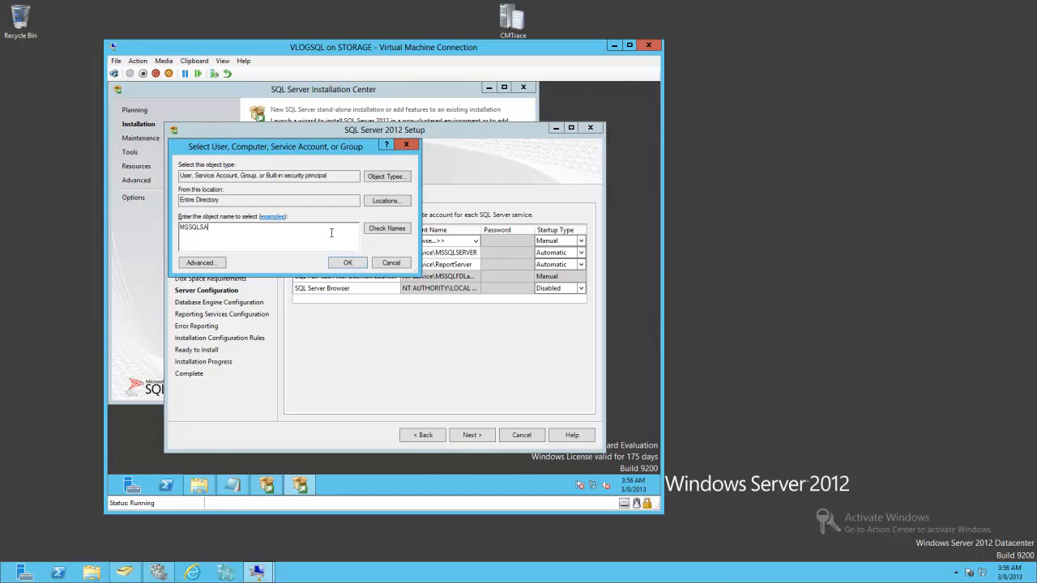
{"action": "left_click", "coordinate": [409, 229]}
{"action": "left_click", "coordinate": [362, 265]}
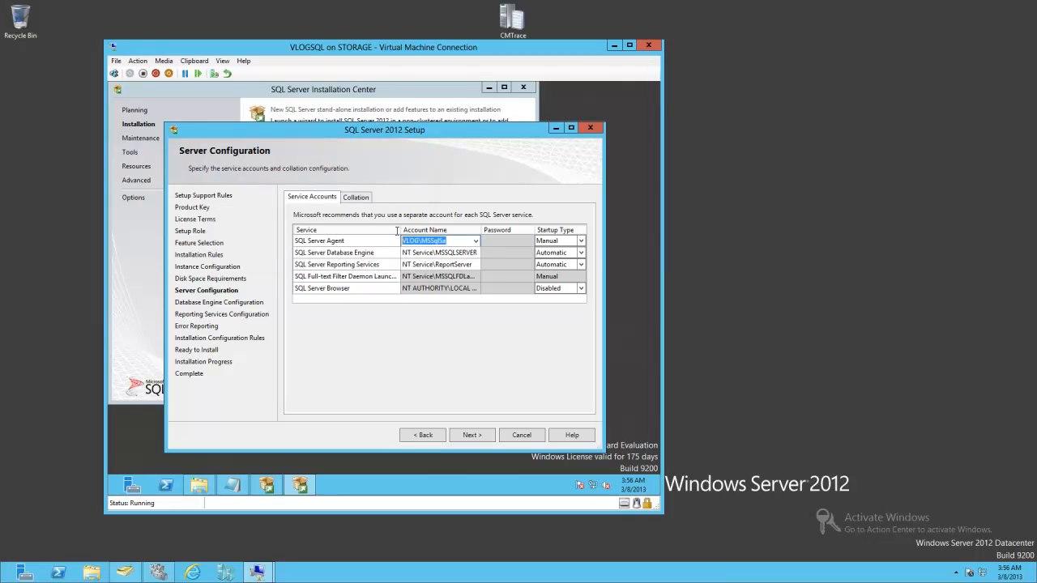
- Assign the same VLOG\MSSqlSa account to the SQL Server Database Engine and SQL Server Reporting Services services
{"action": "left_click", "coordinate": [459, 254]}
{"action": "left_click", "coordinate": [474, 252]}
{"action": "left_click", "coordinate": [429, 272]}
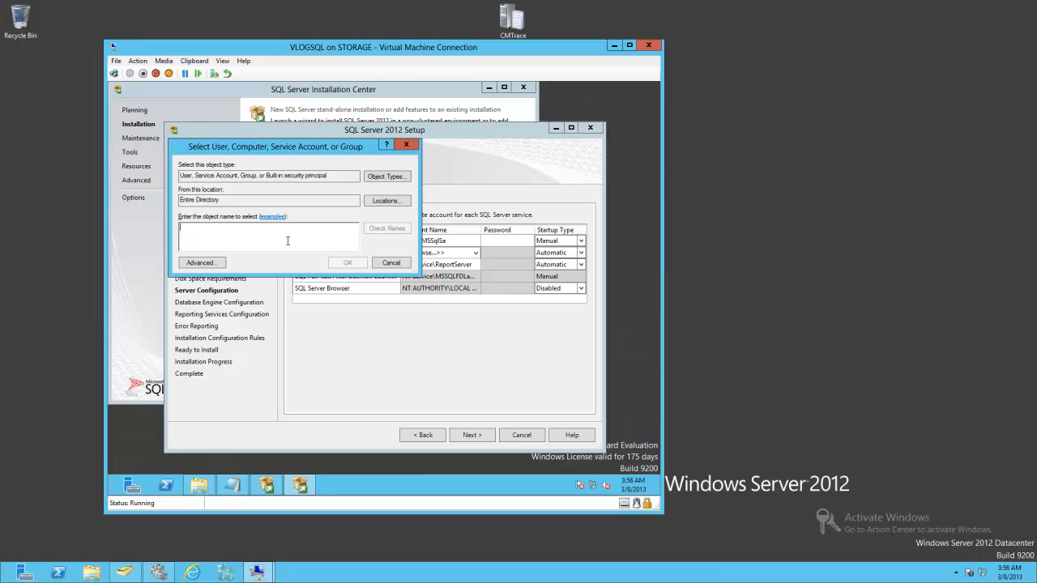
{"action": "type", "text": "VLOG\\MSSqlSa"}
{"action": "left_click", "coordinate": [362, 264]}
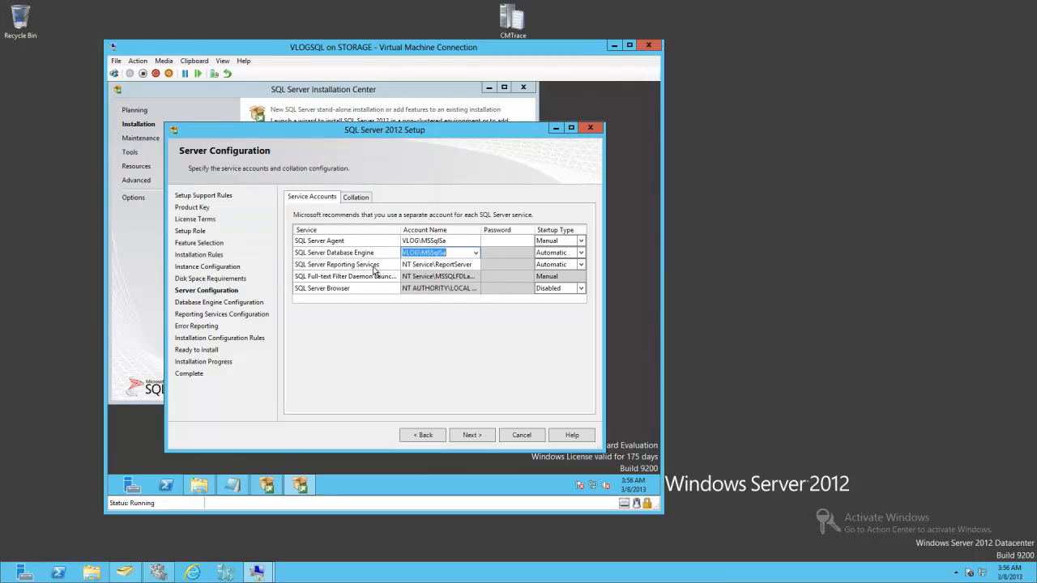
{"action": "left_click", "coordinate": [455, 265]}
{"action": "key", "text": "ctrl+a"}
{"action": "key", "text": "Delete"}
{"action": "key", "text": "ctrl+v"}
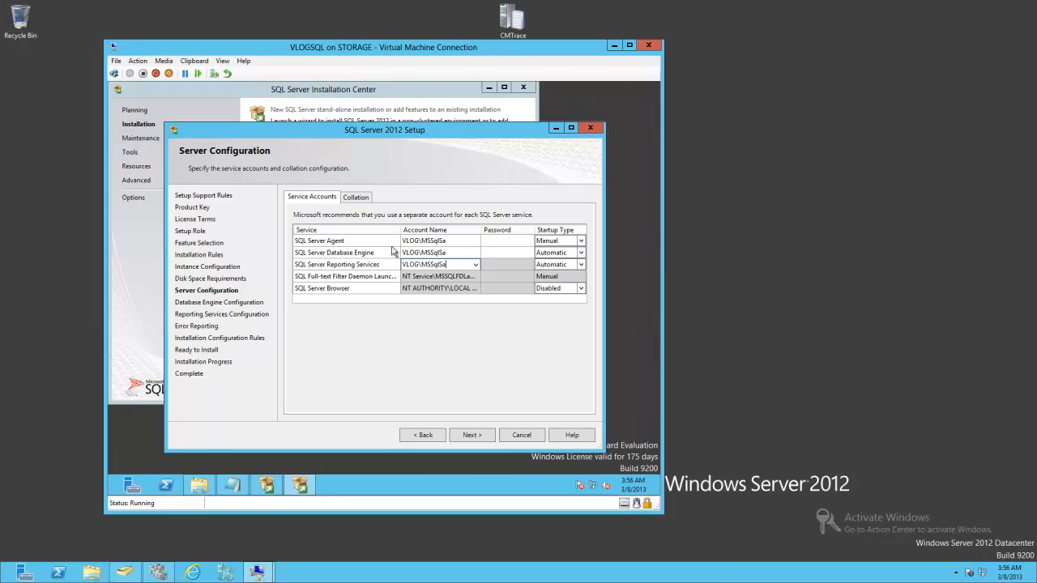
- Enter the service account password for the Agent, Database Engine and Reporting Services services
{"action": "left_click", "coordinate": [497, 240]}
{"action": "type", "text": "•••••••"}
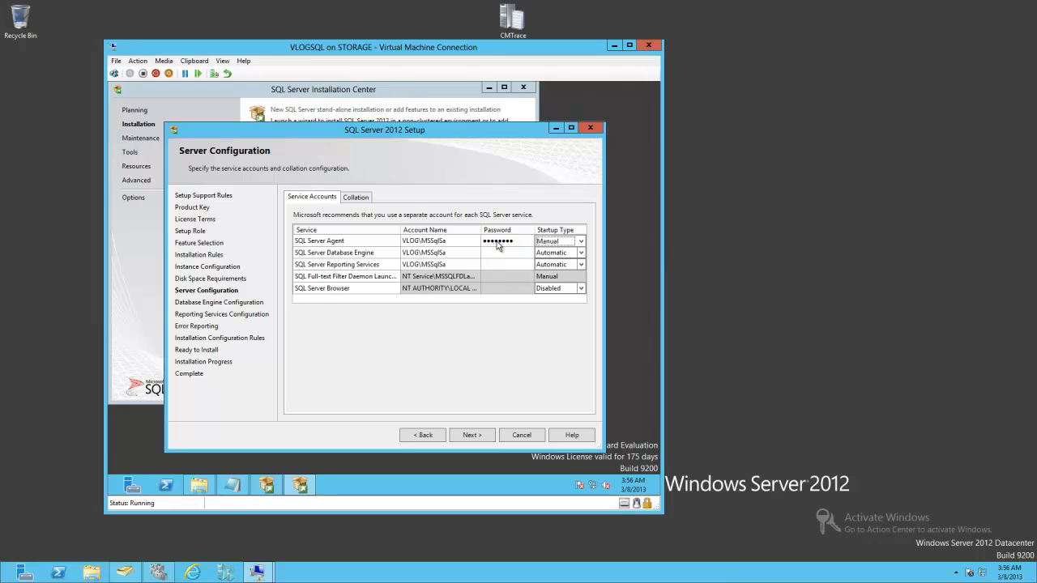
{"action": "left_click", "coordinate": [502, 253]}
{"action": "type", "text": "••••••••"}
{"action": "left_click", "coordinate": [517, 264]}
{"action": "type", "text": "••••••••"}
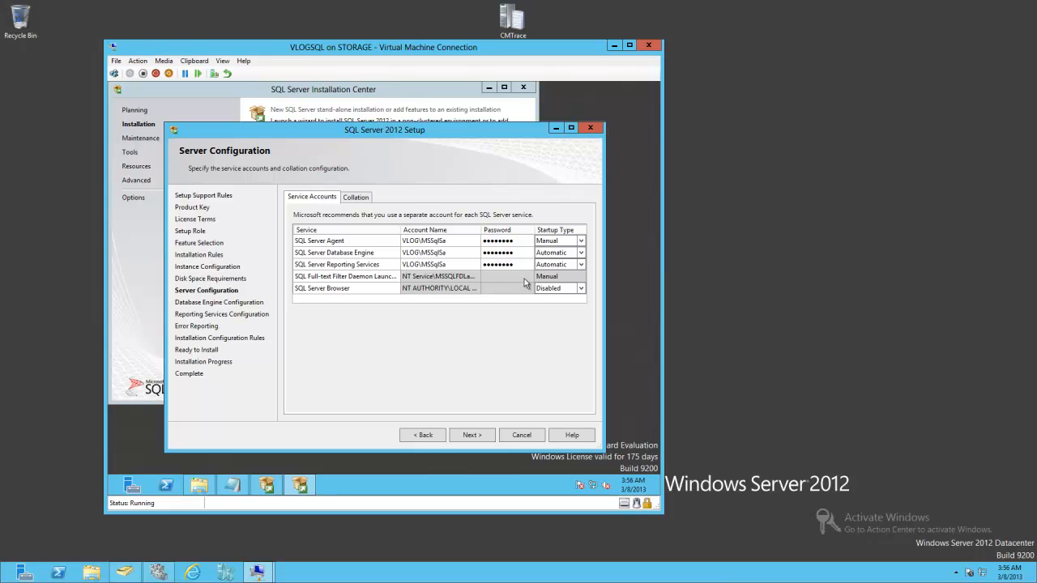
- Set SQL Server Agent and SQL Server Browser startup types to Automatic, then continue
{"action": "left_click", "coordinate": [580, 241]}
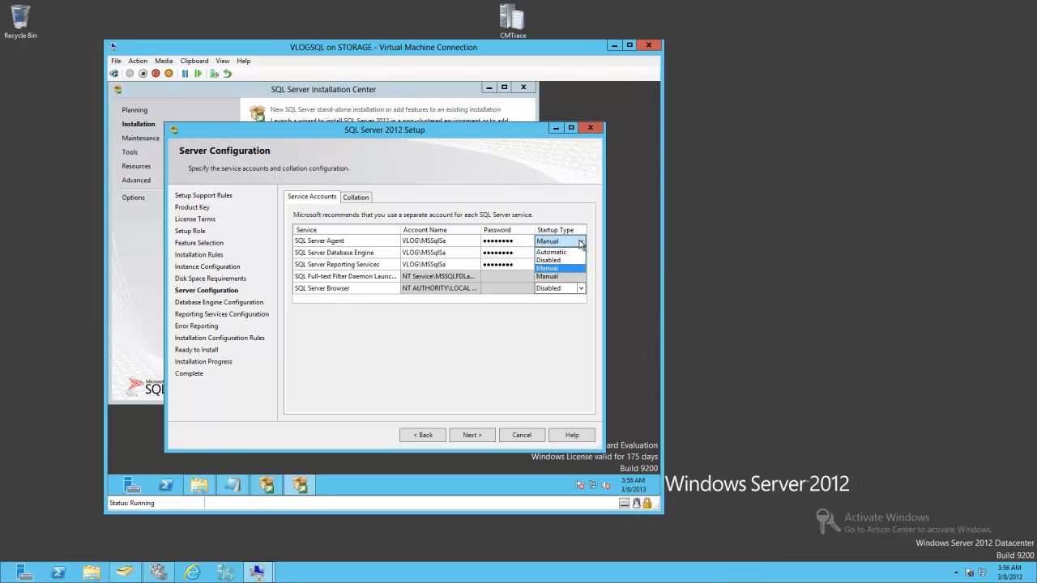
{"action": "key", "text": "Up"}
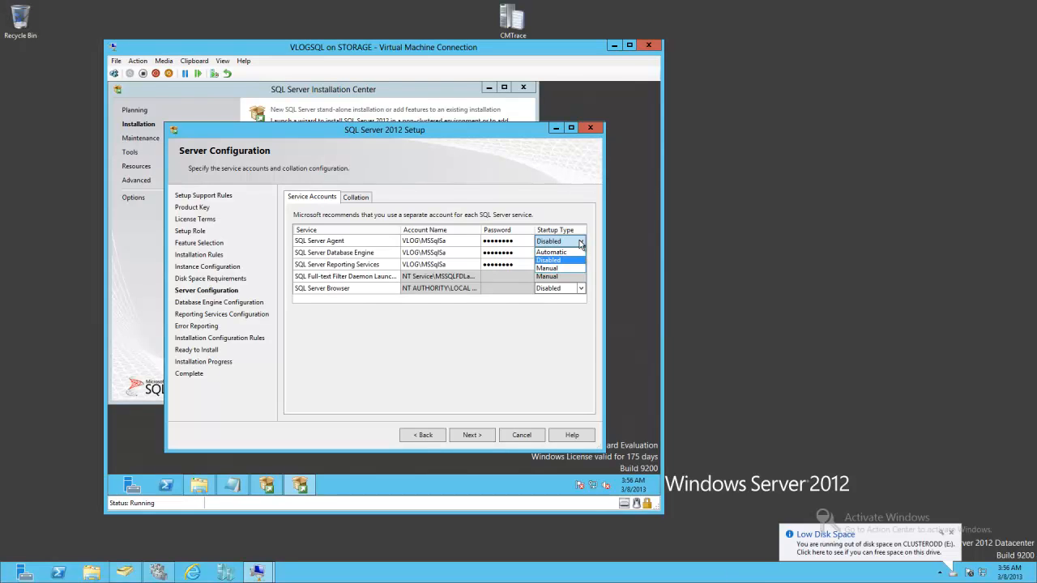
{"action": "key", "text": "Up"}
{"action": "left_click", "coordinate": [580, 242]}
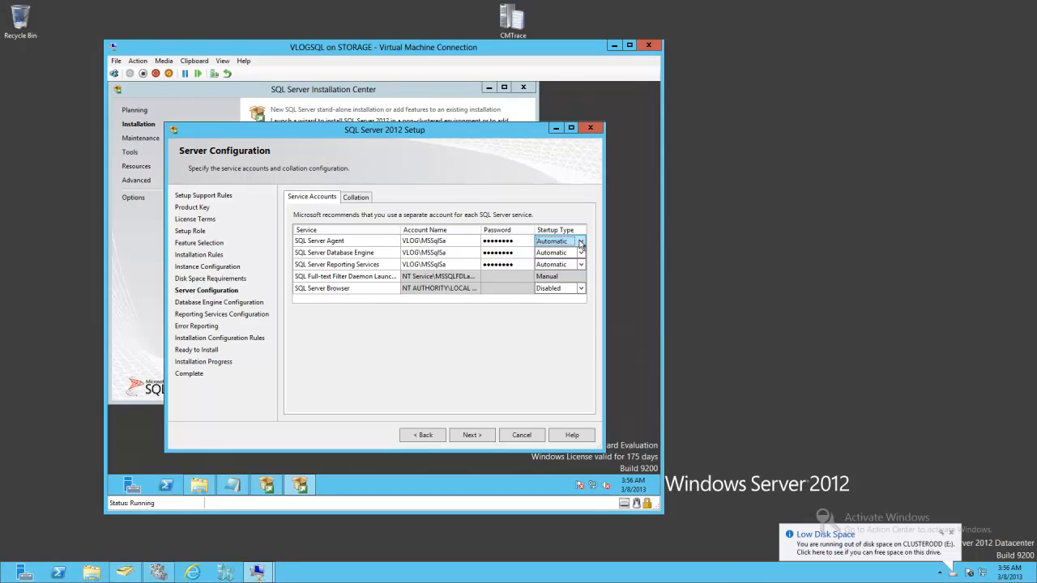
{"action": "left_click", "coordinate": [580, 288]}
{"action": "left_click", "coordinate": [558, 298]}
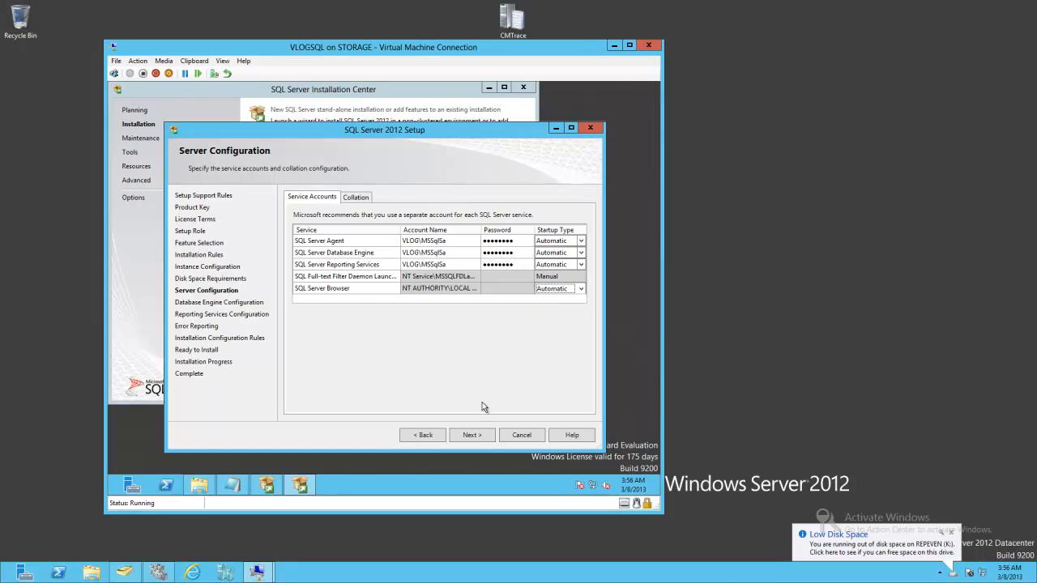
{"action": "left_click", "coordinate": [468, 434]}
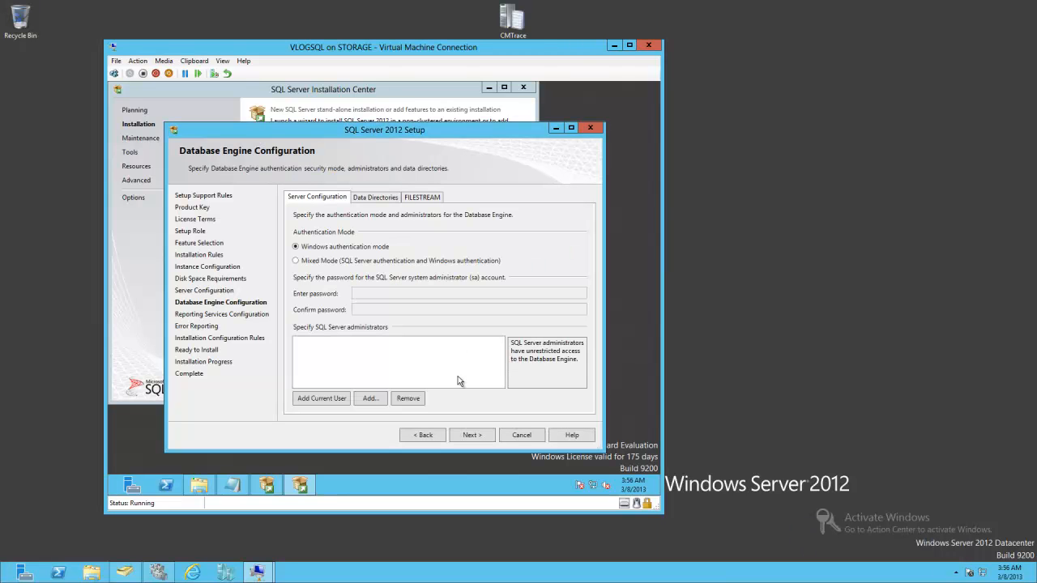
- Add the current user and the MSSQLSa account as SQL Server administrators, then continue
{"action": "left_click", "coordinate": [340, 401]}
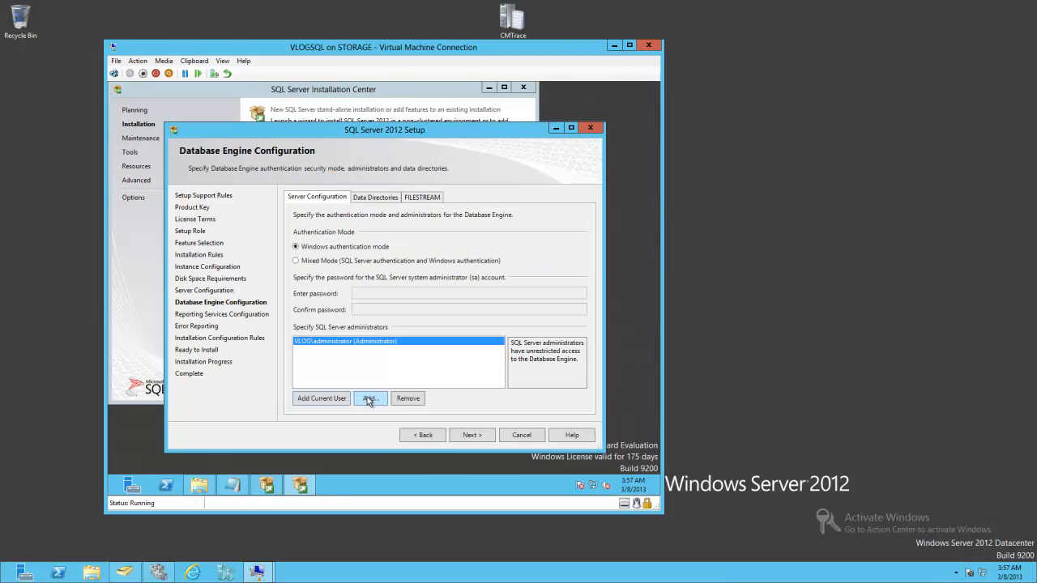
{"action": "left_click", "coordinate": [369, 399]}
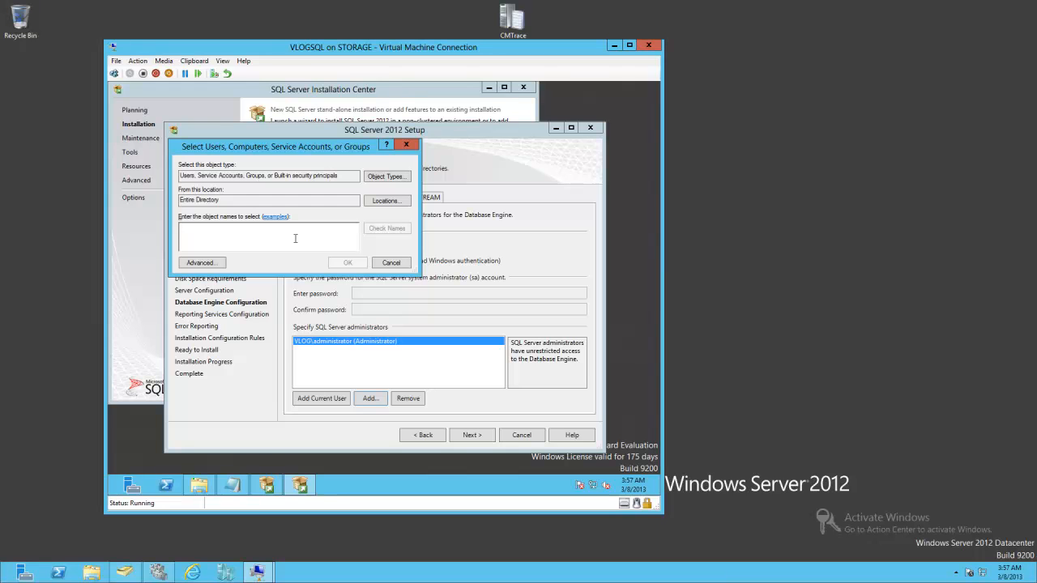
{"action": "type", "text": "MS"}
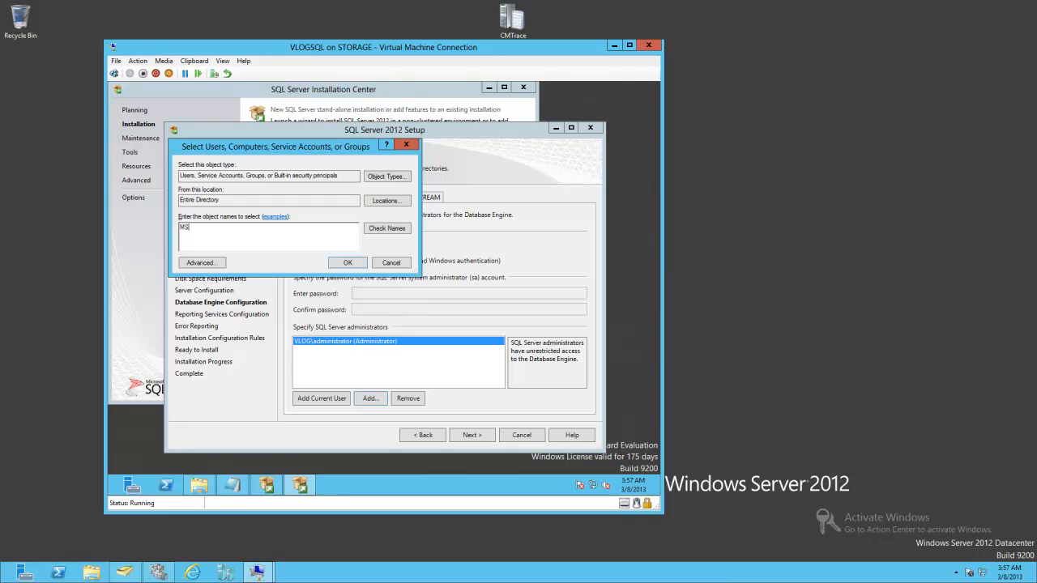
{"action": "type", "text": "SQLSa"}
{"action": "left_click", "coordinate": [388, 227]}
{"action": "left_click", "coordinate": [347, 263]}
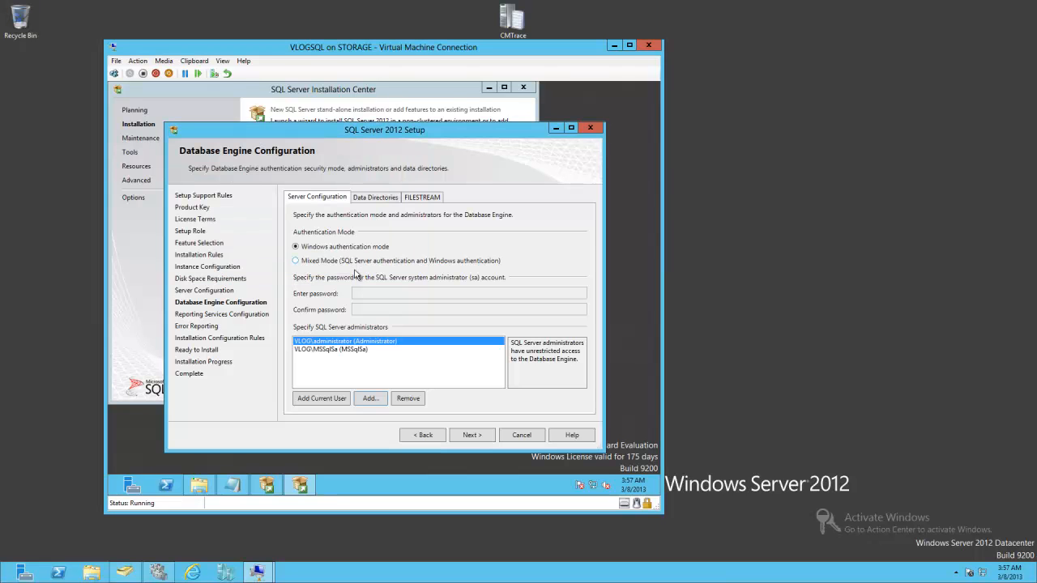
{"action": "left_click", "coordinate": [476, 439]}
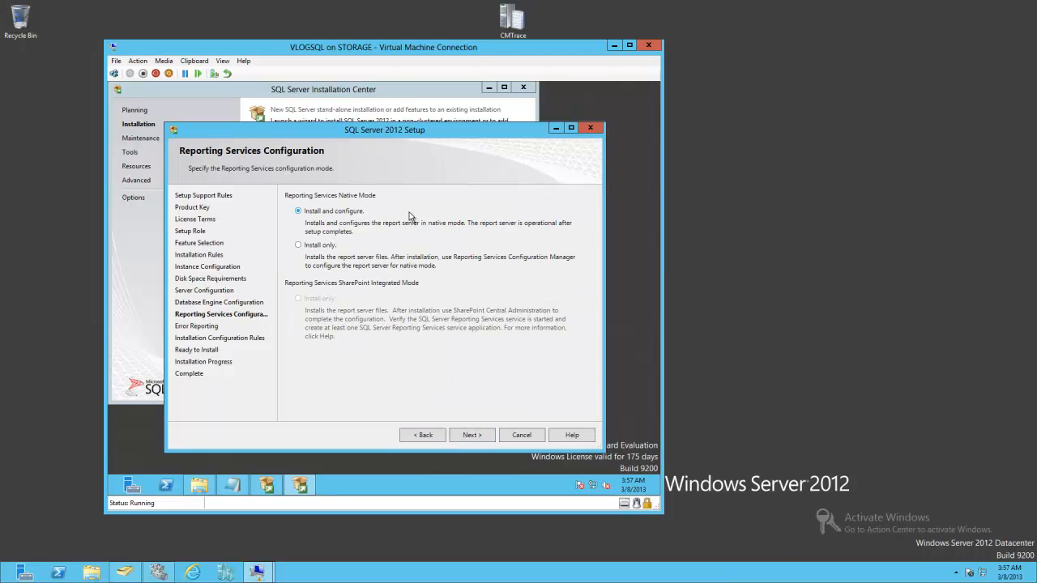
- Keep Reporting Services Install and configure, skip error reporting, pass the configuration rules, and start the installation
{"action": "left_click", "coordinate": [465, 435]}
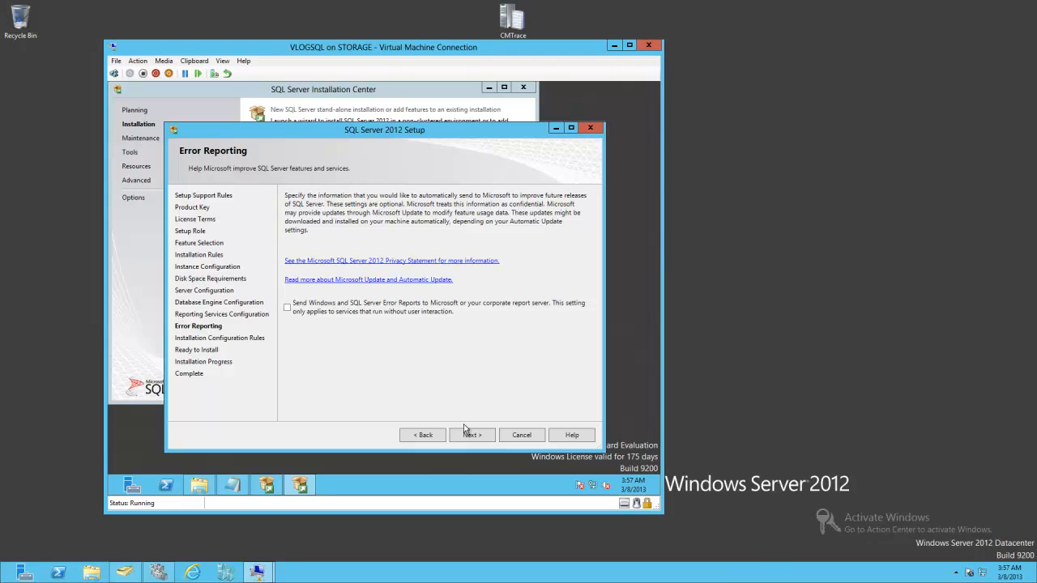
{"action": "left_click", "coordinate": [469, 435]}
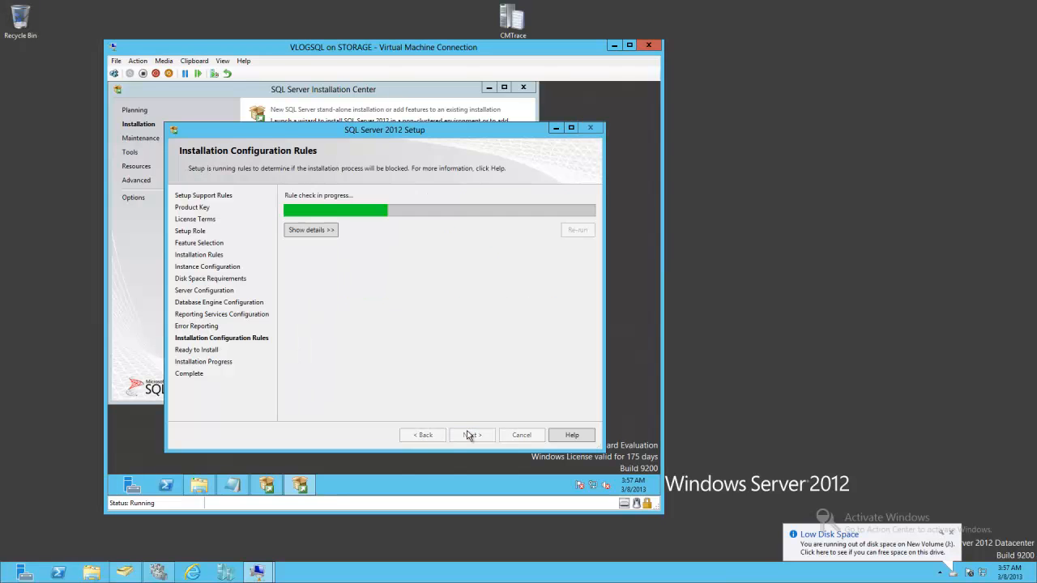
{"action": "left_click", "coordinate": [470, 435]}
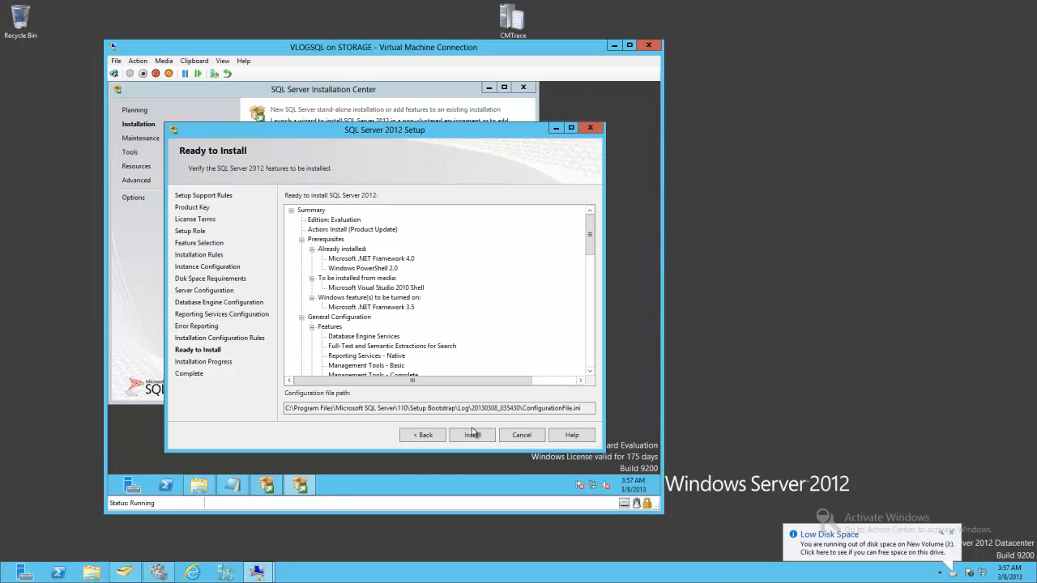
{"action": "left_click", "coordinate": [473, 439]}
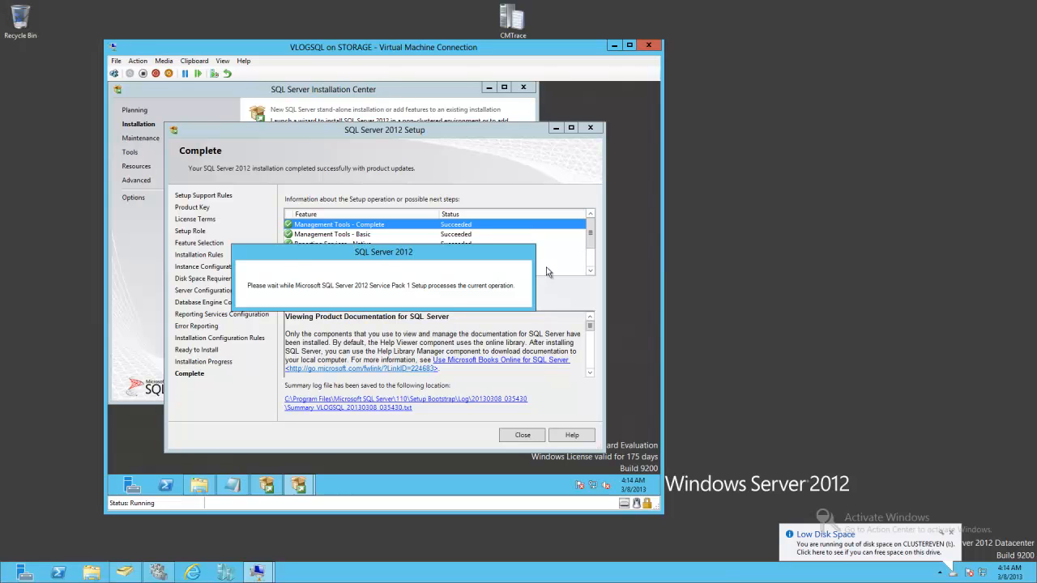
- Close the completed SQL Server setup and the SQL Server Installation Center
{"action": "left_click", "coordinate": [523, 435]}
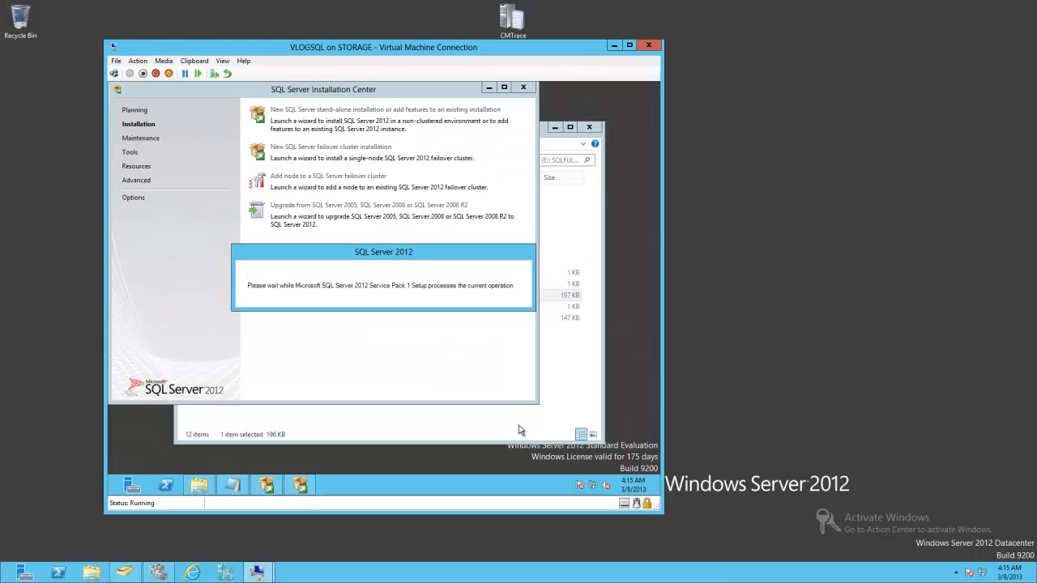
{"action": "left_click", "coordinate": [523, 87]}
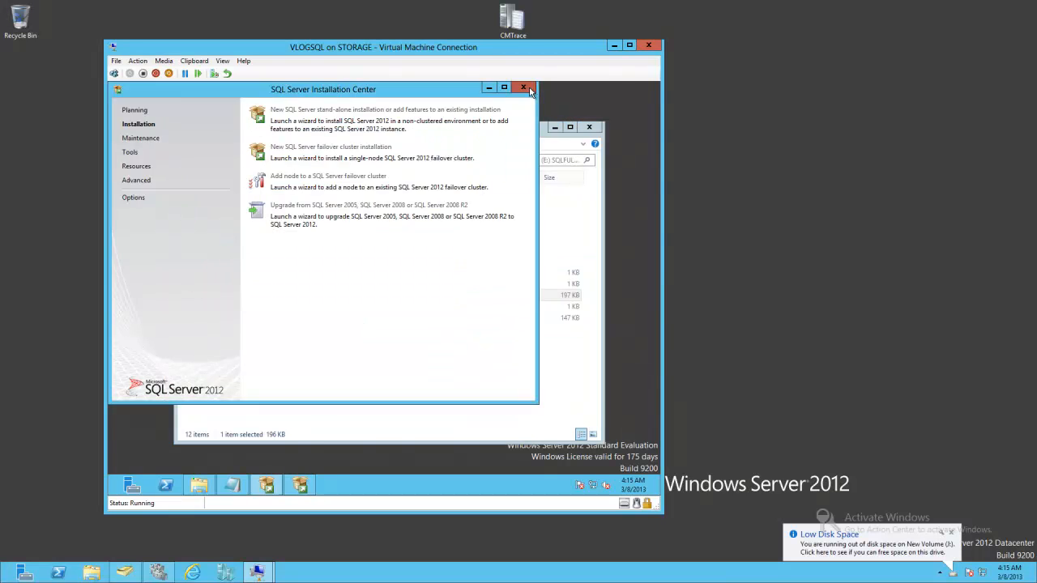
- Browse to \\maxtor\Lab\System Center Prerequisites 2012 and tools\PREREQ\SQL SERVER 2012 Cu2 and launch the update setup
{"action": "left_click", "coordinate": [187, 160]}
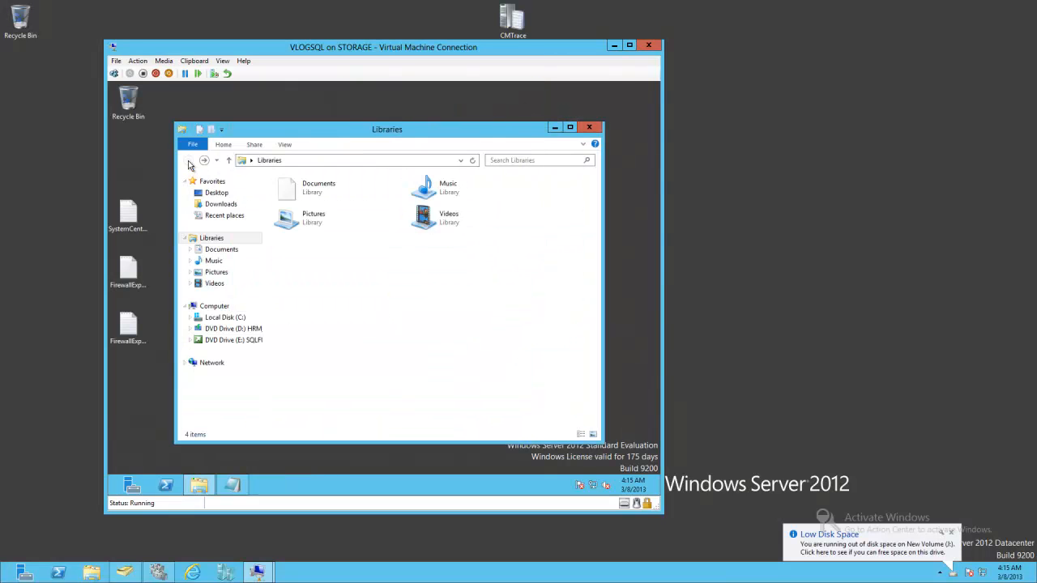
{"action": "left_click", "coordinate": [204, 160]}
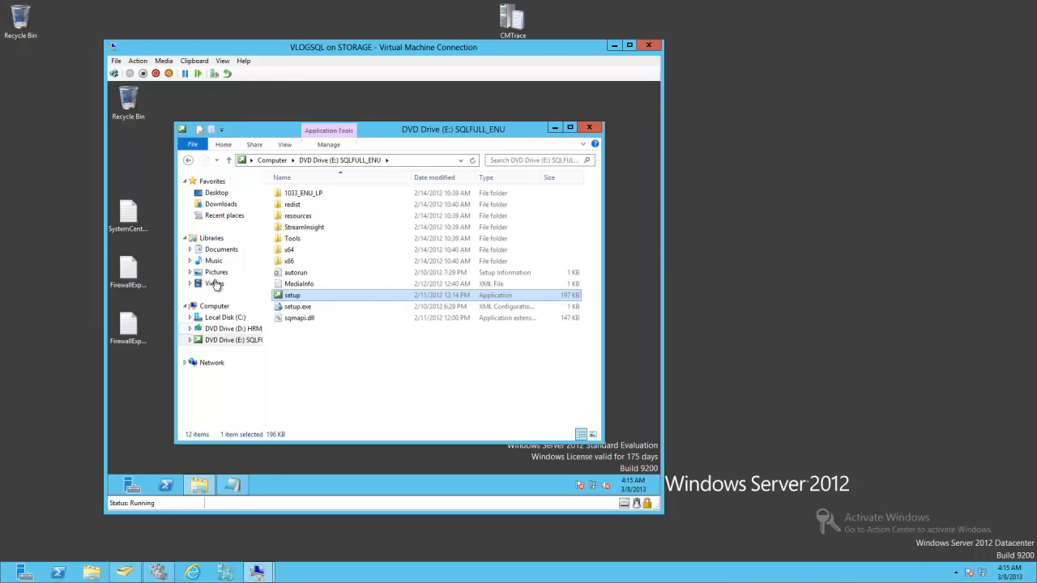
{"action": "left_click", "coordinate": [397, 161]}
{"action": "type", "text": "\\\\ma"}
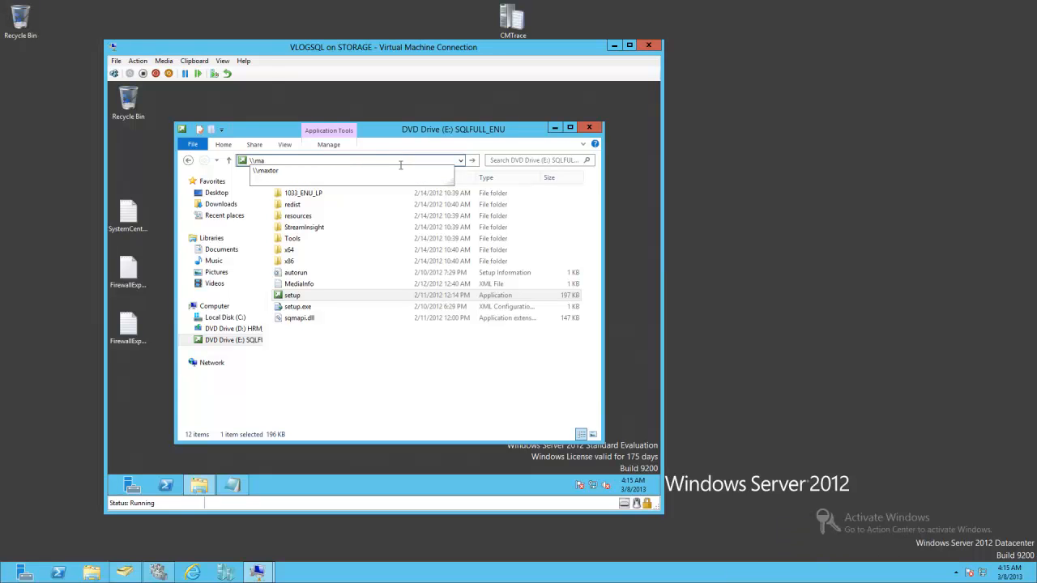
{"action": "left_click", "coordinate": [314, 177]}
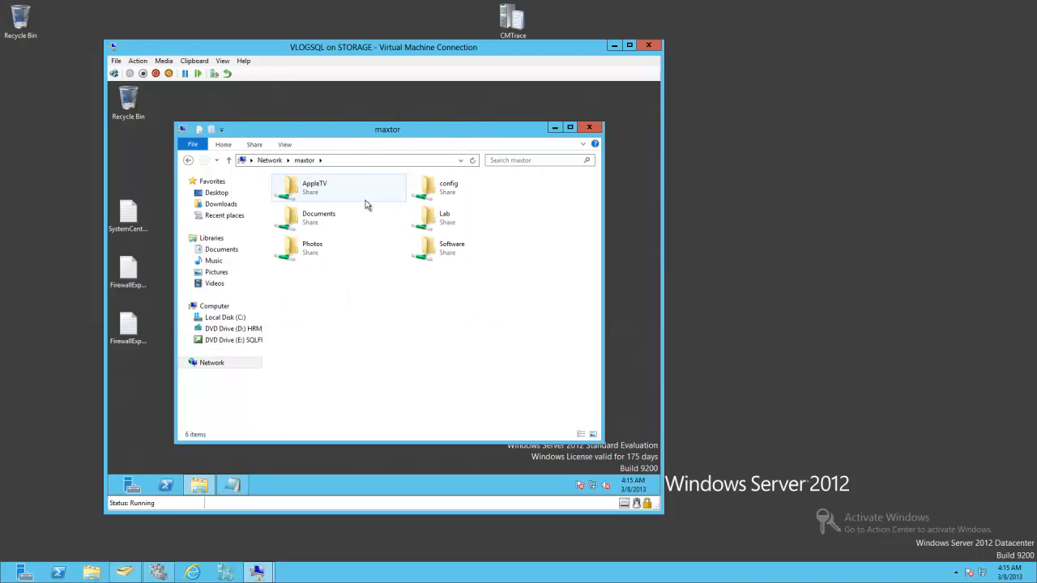
{"action": "double_click", "coordinate": [474, 217]}
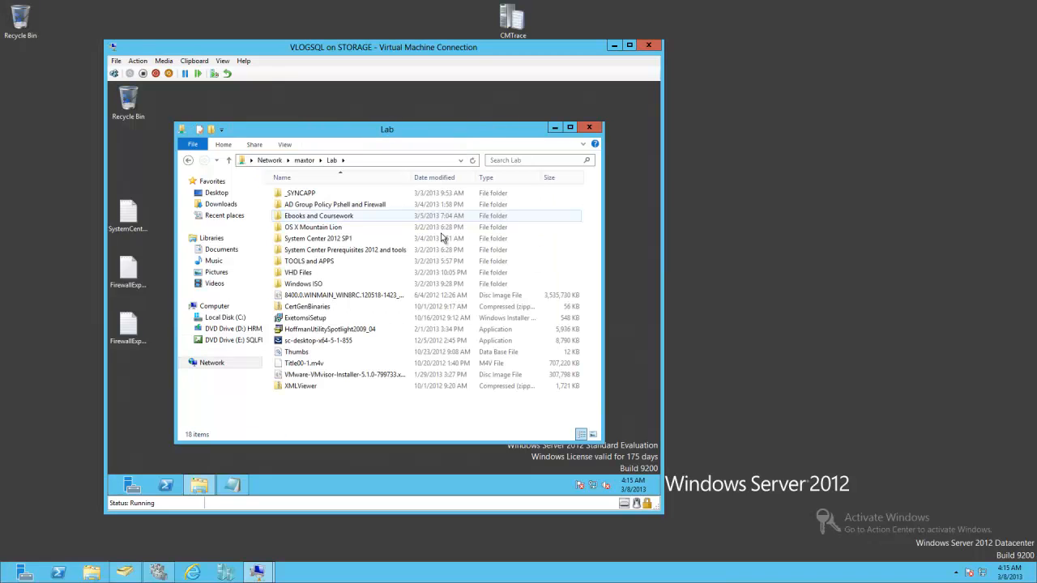
{"action": "double_click", "coordinate": [333, 250]}
{"action": "double_click", "coordinate": [315, 263]}
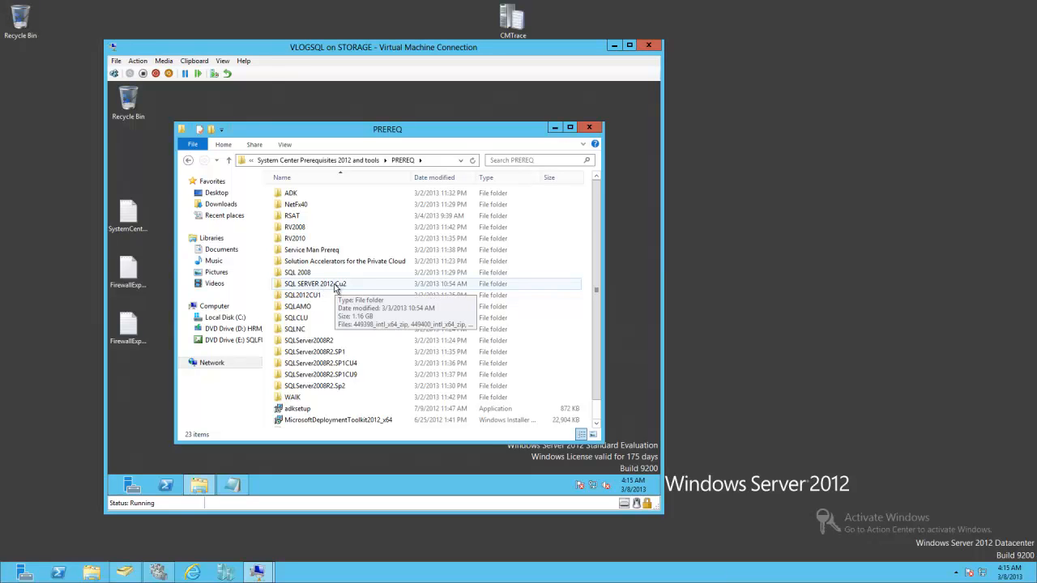
{"action": "double_click", "coordinate": [336, 285]}
{"action": "left_click", "coordinate": [336, 284]}
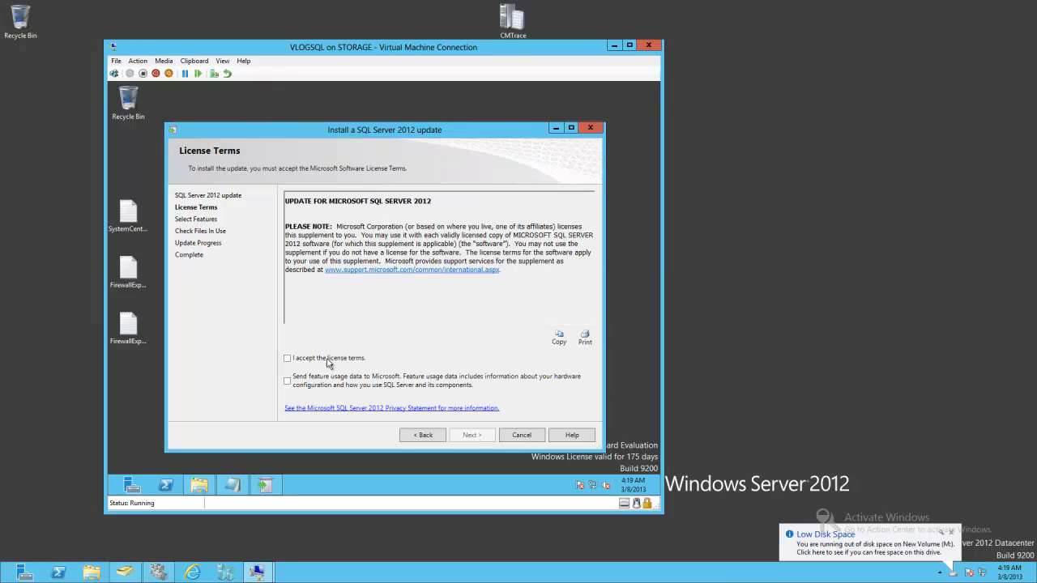
- Accept the update's license terms and continue with all MSSQLSERVER features selected
{"action": "left_click", "coordinate": [301, 358]}
{"action": "left_click", "coordinate": [481, 437]}
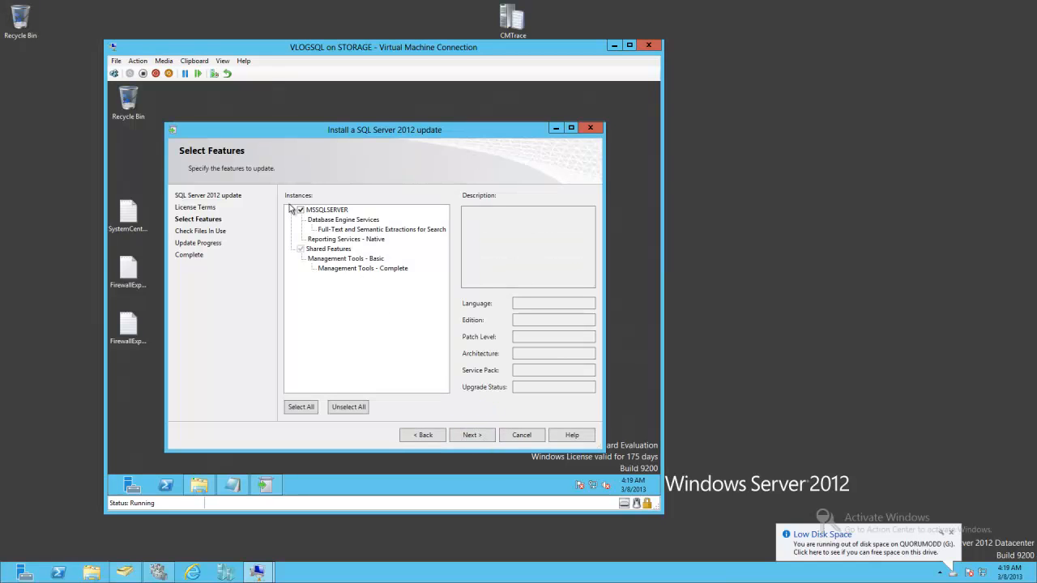
{"action": "left_click", "coordinate": [476, 440]}
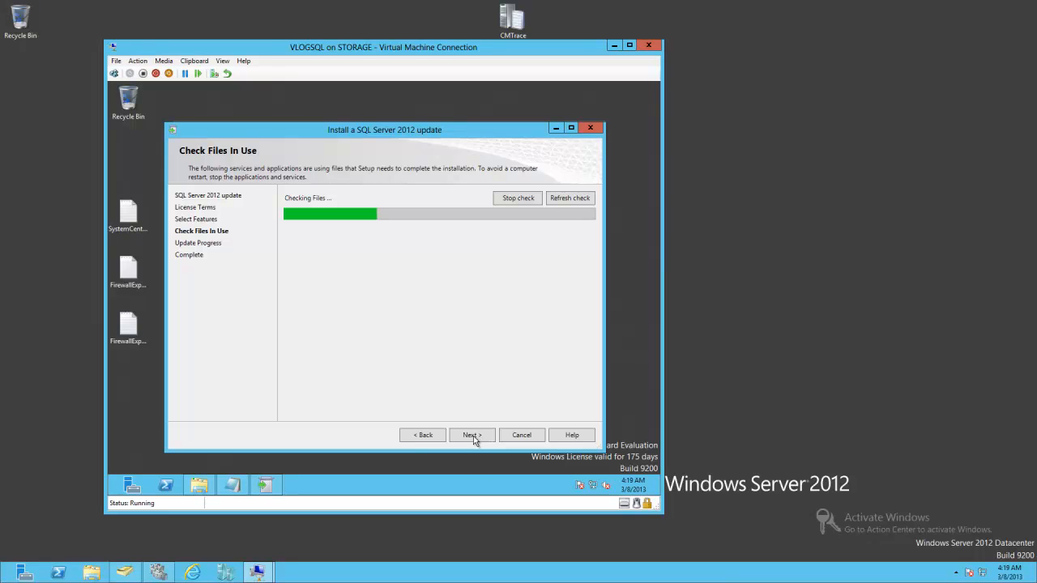
- Start the SQL Server 2012 update installation, then install DACFramework from the SQL SERVER 2012 Cu2 folder
{"action": "left_click", "coordinate": [473, 436]}
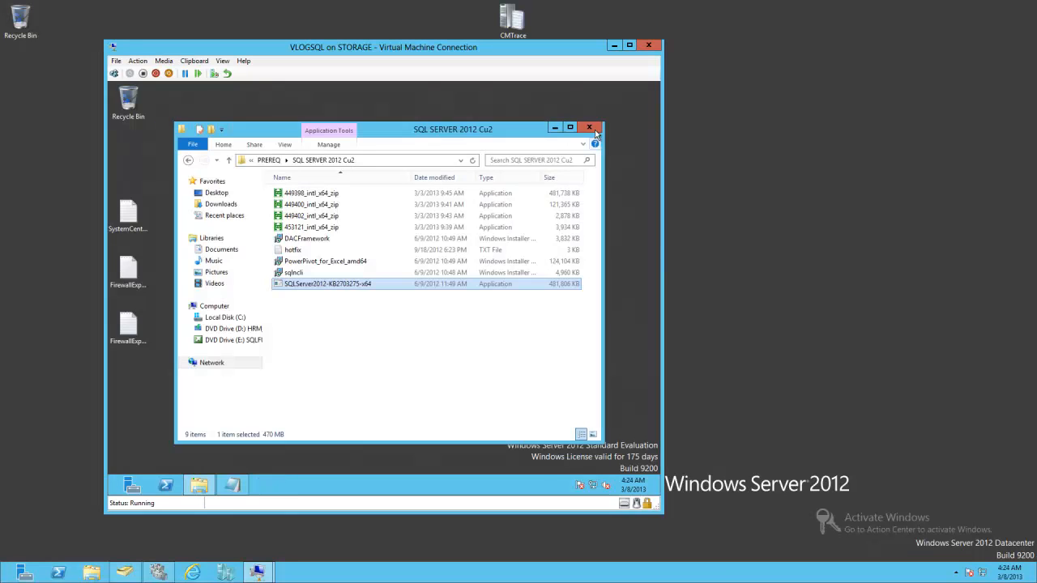
{"action": "left_click", "coordinate": [328, 240]}
{"action": "double_click", "coordinate": [320, 241]}
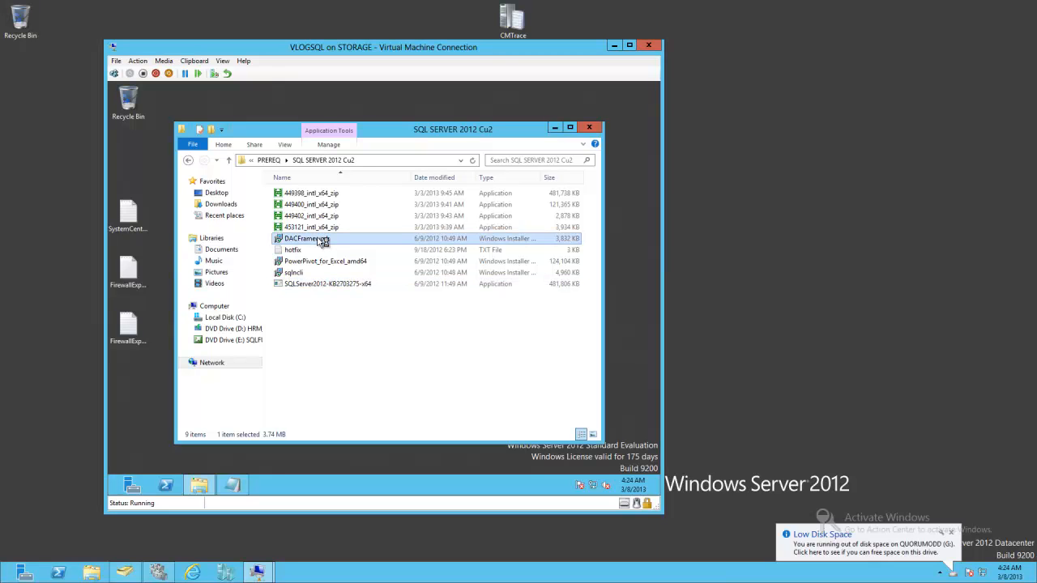
{"action": "left_click", "coordinate": [402, 299]}
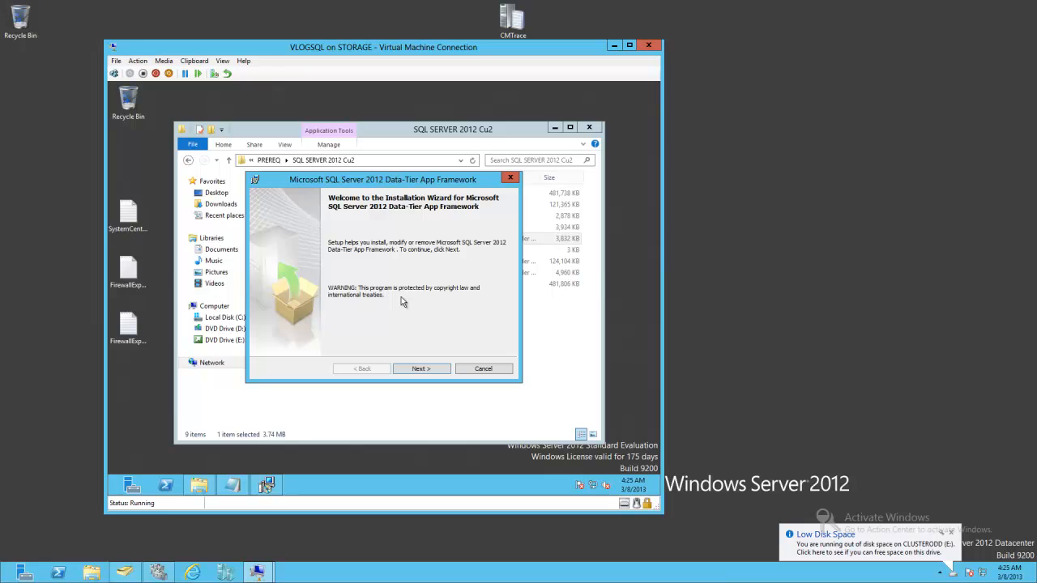
{"action": "left_click", "coordinate": [420, 368]}
{"action": "left_click", "coordinate": [309, 330]}
{"action": "left_click", "coordinate": [407, 372]}
{"action": "left_click", "coordinate": [408, 370]}
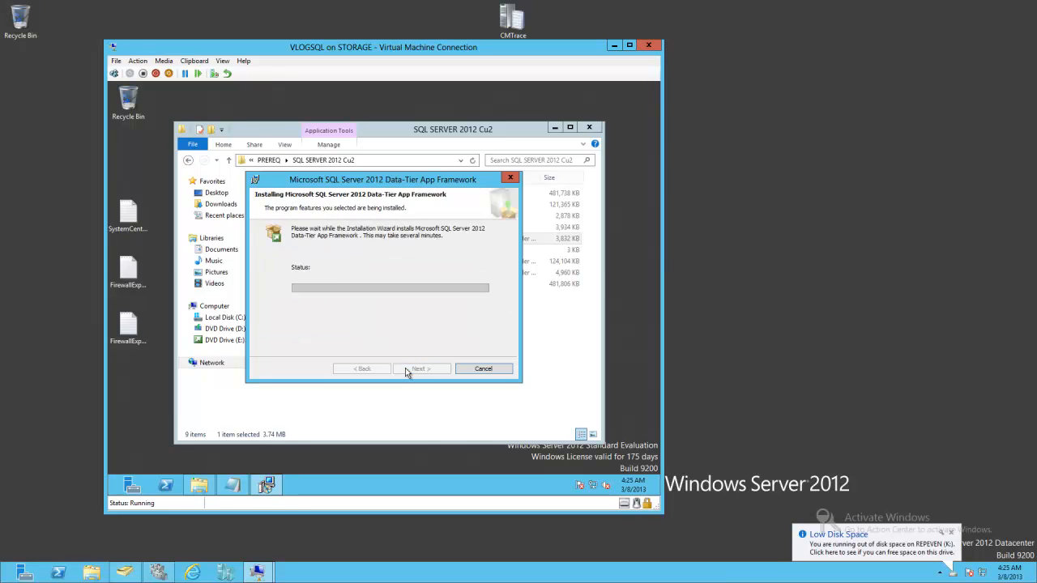
{"action": "left_click", "coordinate": [406, 370]}
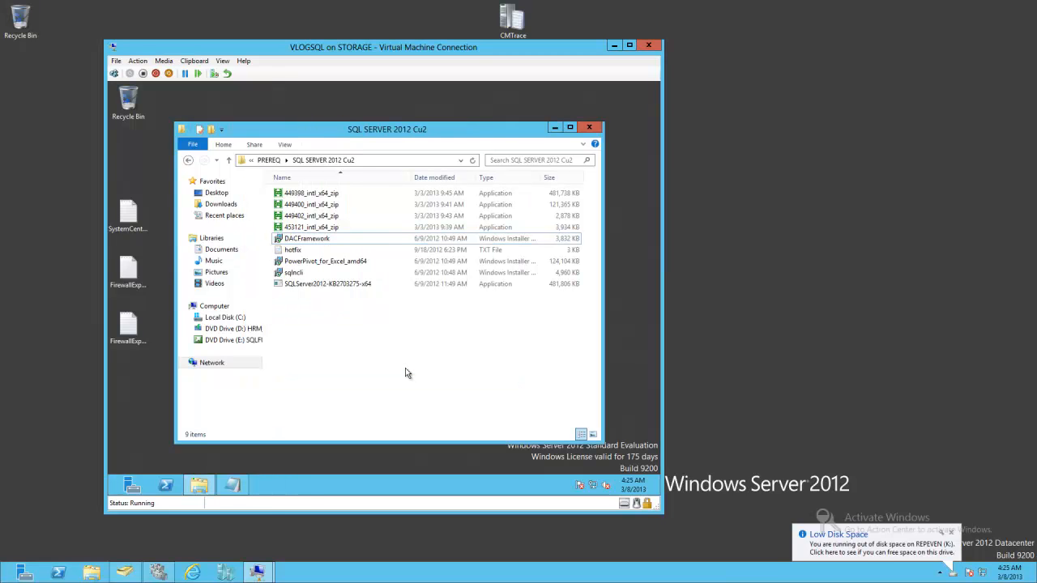
- Switch to the VLOGSYTEMCENTER machine and accept the SMS Provider and client communication settings in the Configuration Manager wizard
{"action": "mouse_move", "coordinate": [257, 573]}
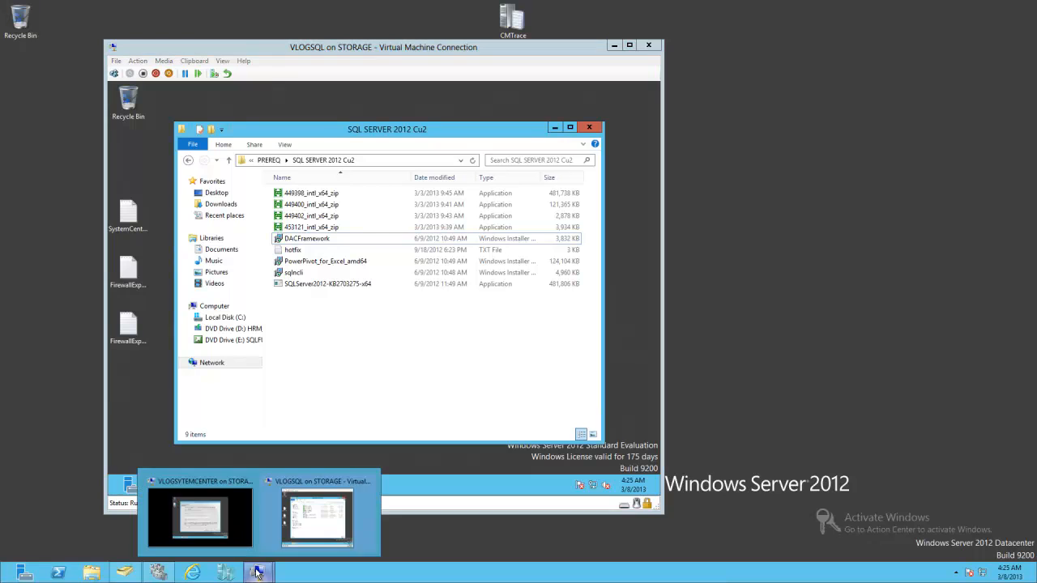
{"action": "left_click", "coordinate": [209, 491]}
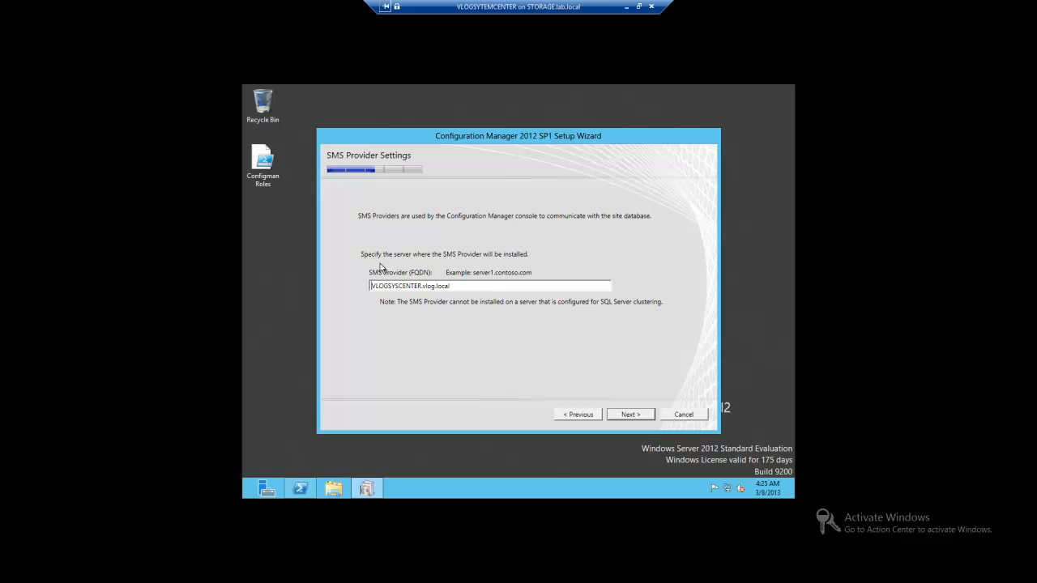
{"action": "left_click", "coordinate": [624, 418]}
{"action": "left_click", "coordinate": [403, 273]}
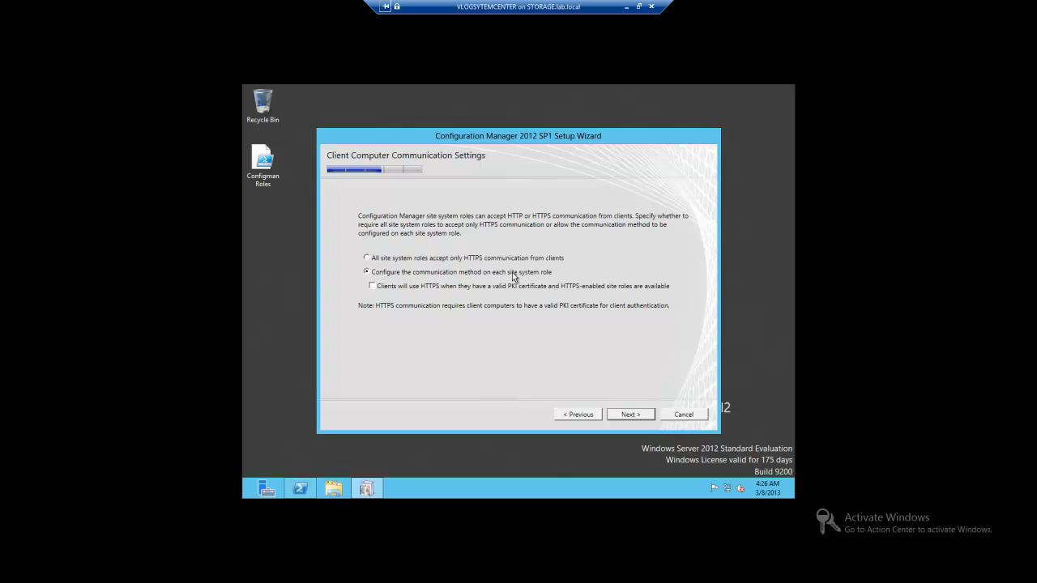
{"action": "left_click", "coordinate": [621, 415]}
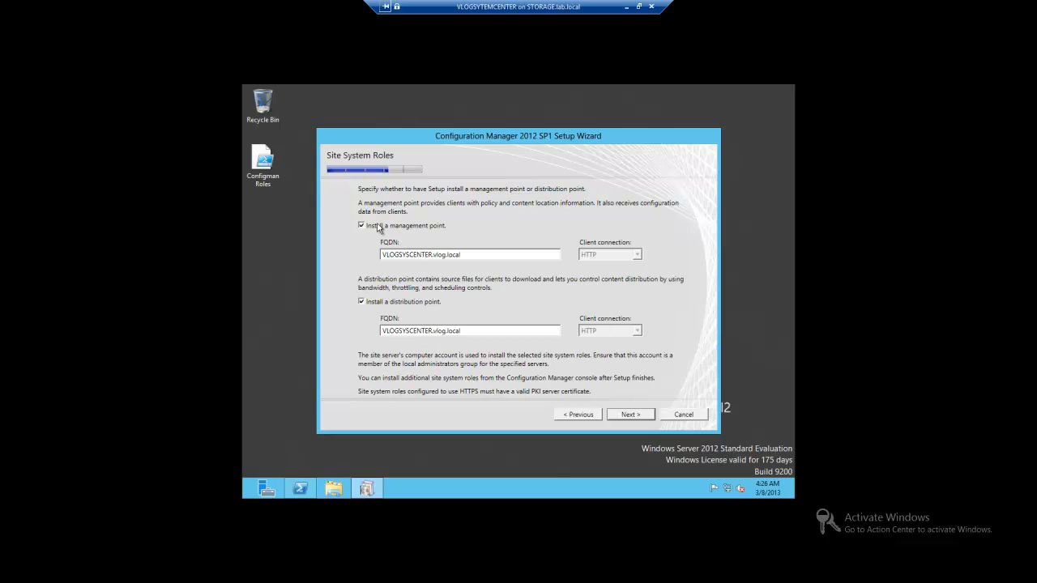
- Keep the management point and distribution point roles on VLOGSYSCENTER.vlog.local and start the prerequisite check from the summary
{"action": "left_click", "coordinate": [630, 415]}
{"action": "left_click", "coordinate": [384, 311]}
{"action": "left_click", "coordinate": [635, 415]}
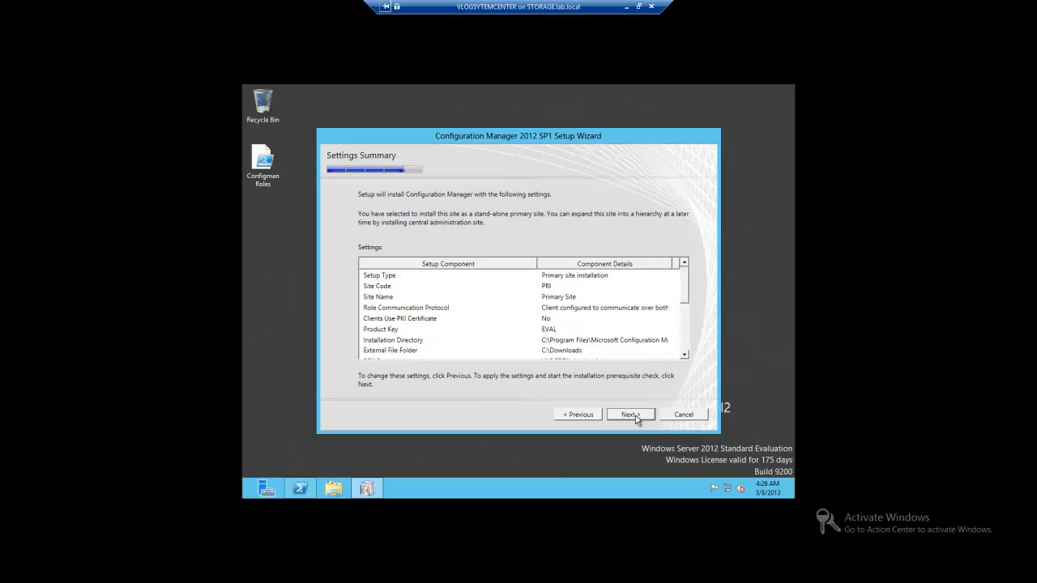
{"action": "left_click", "coordinate": [636, 415]}
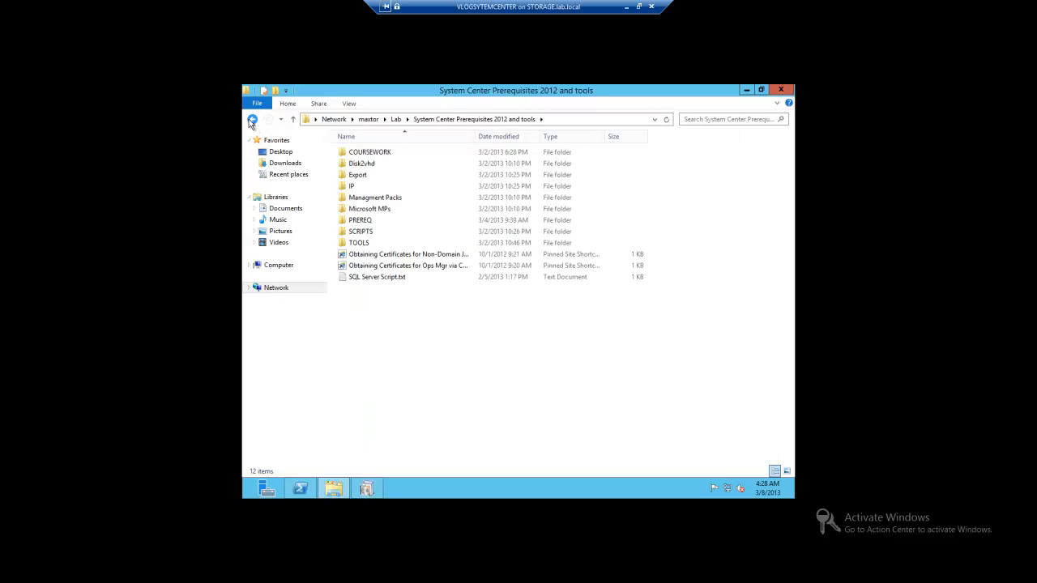
- Open a command window in Lab\System Center 2012 SP1\SC2012_SP1_RTM_SCCM_SCEP\SMSSETUP\BIN\X64 and run extadsch.exe to extend the schema
{"action": "left_click", "coordinate": [252, 119]}
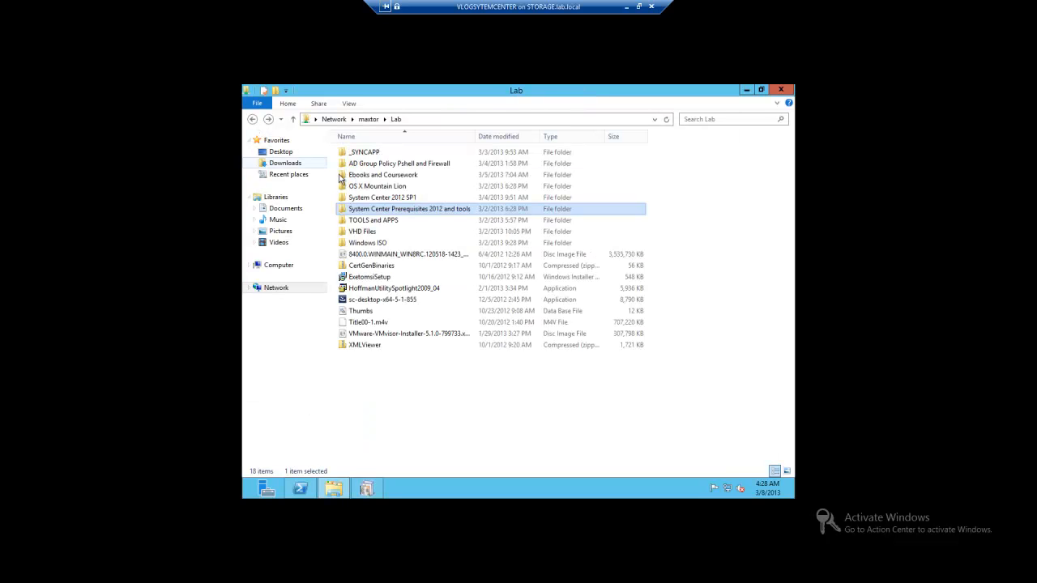
{"action": "left_click", "coordinate": [369, 201]}
{"action": "double_click", "coordinate": [369, 201]}
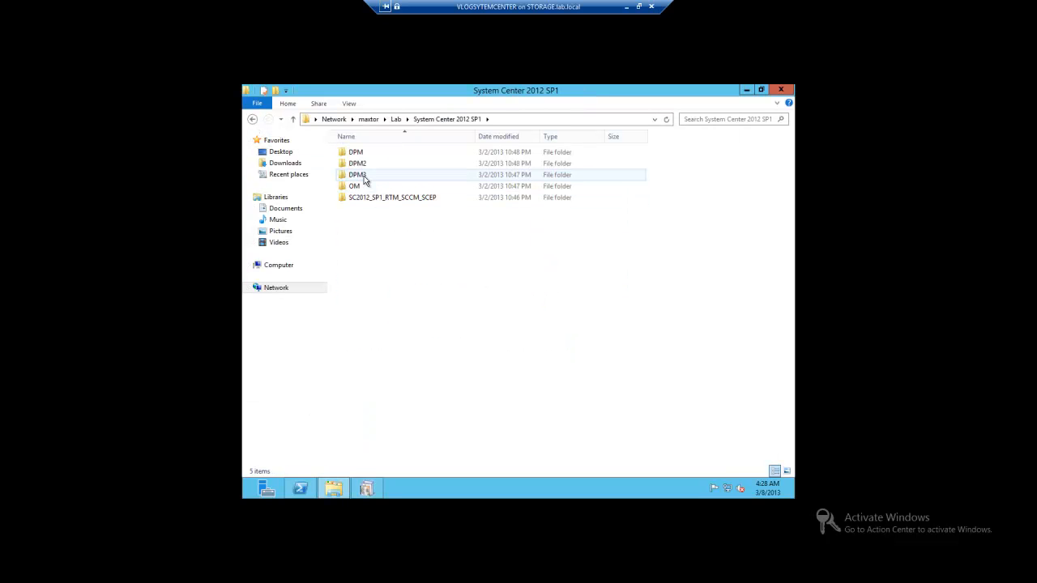
{"action": "double_click", "coordinate": [377, 198]}
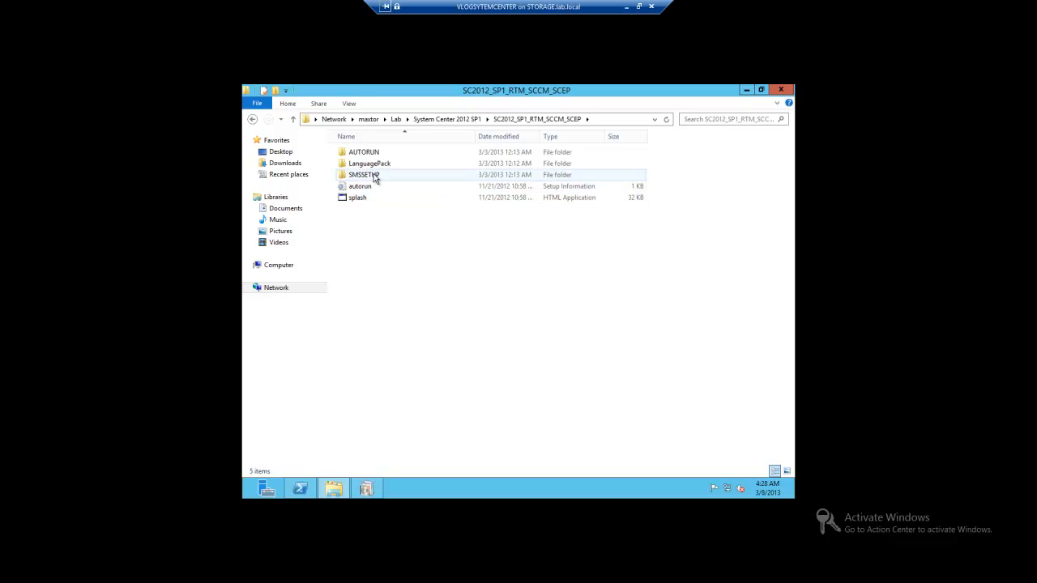
{"action": "double_click", "coordinate": [375, 176]}
{"action": "double_click", "coordinate": [364, 165]}
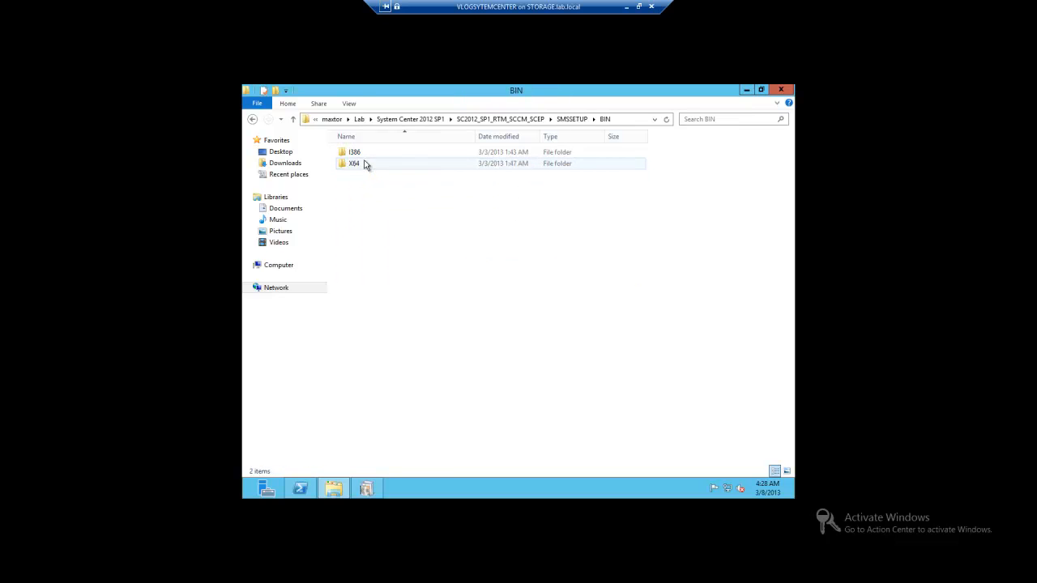
{"action": "right_click", "coordinate": [367, 166]}
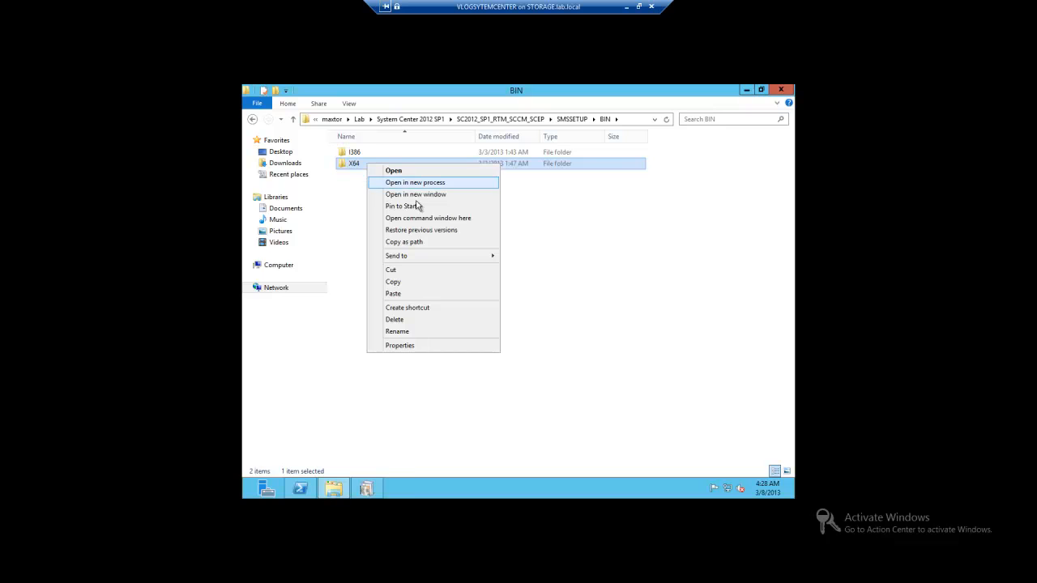
{"action": "left_click", "coordinate": [427, 219]}
{"action": "type", "text": "extadsch.exe"}
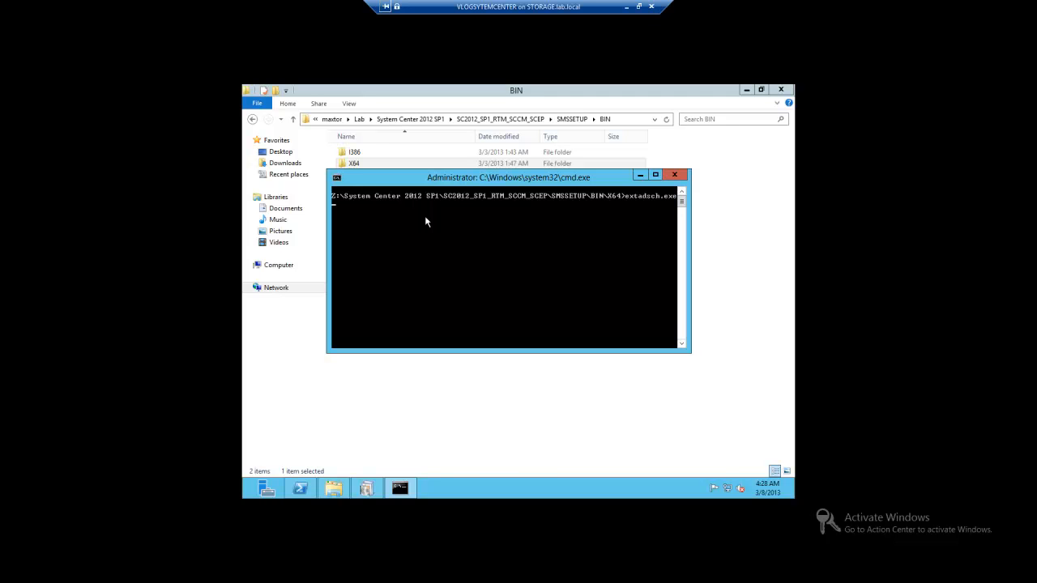
{"action": "key", "text": "Return"}
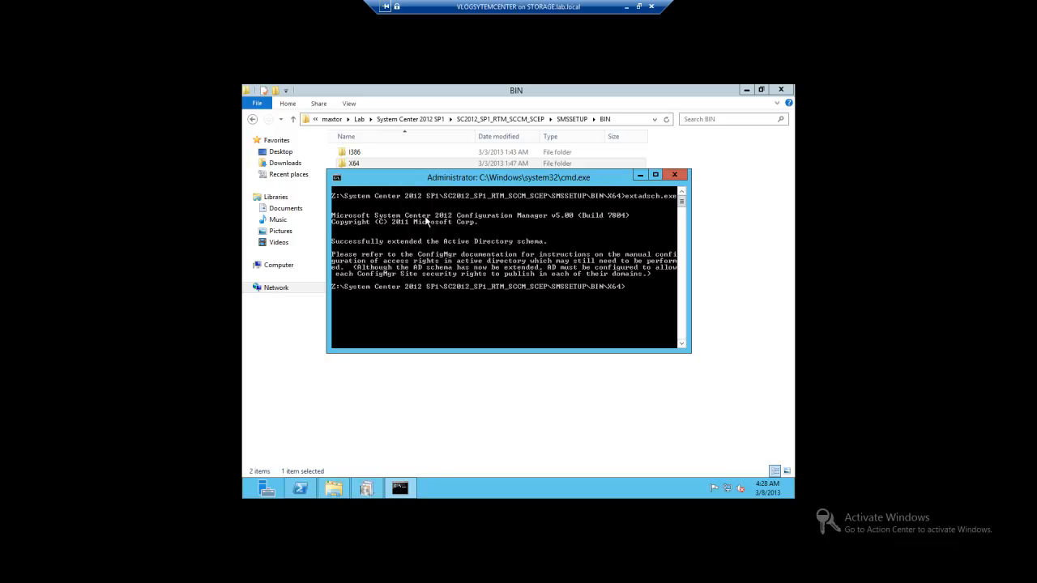
- Rerun the prerequisite check in the setup wizard and begin the Configuration Manager installation
{"action": "left_click", "coordinate": [375, 489]}
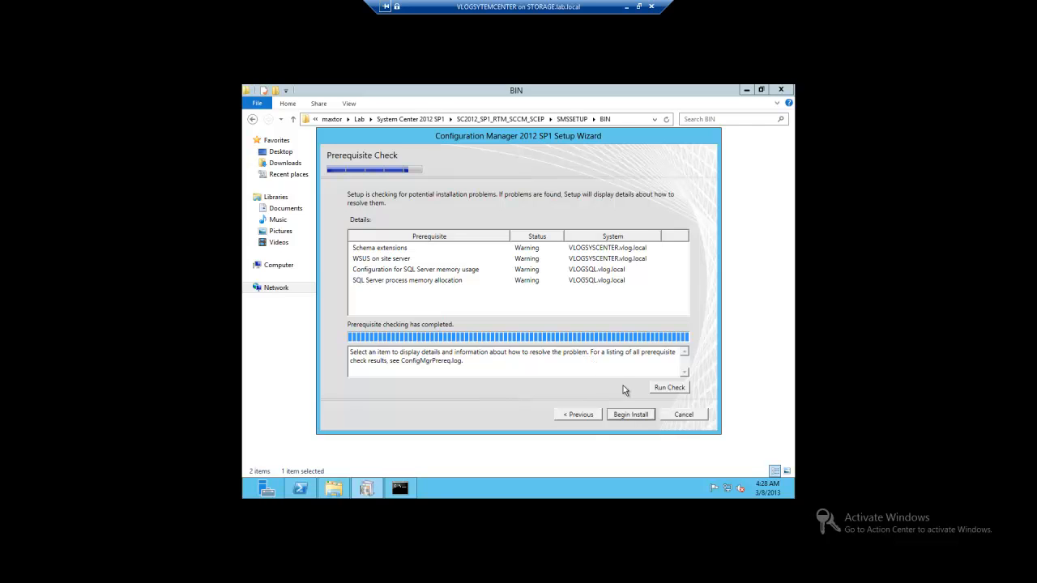
{"action": "left_click", "coordinate": [662, 391]}
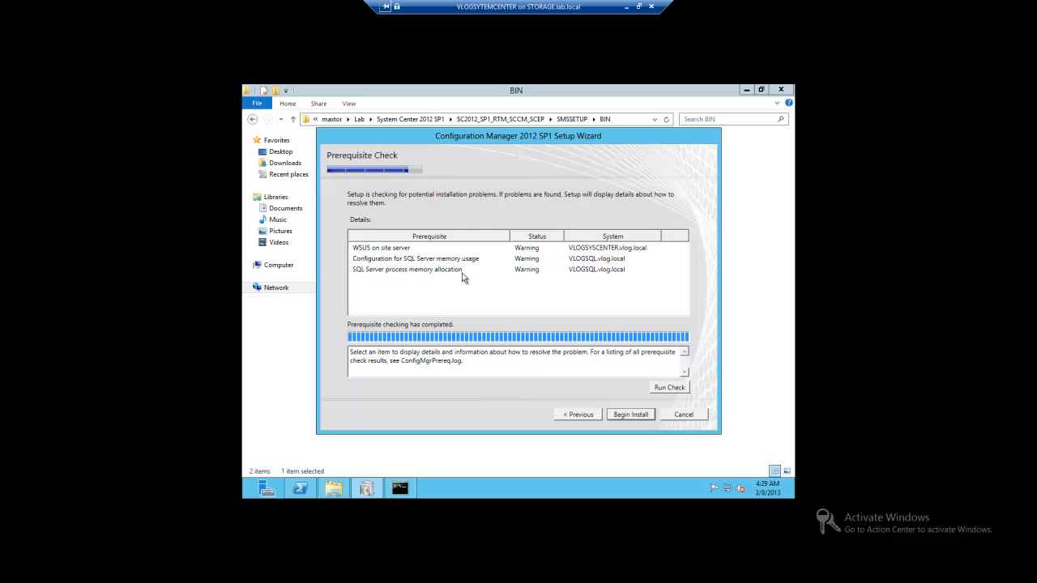
{"action": "left_click", "coordinate": [626, 417]}
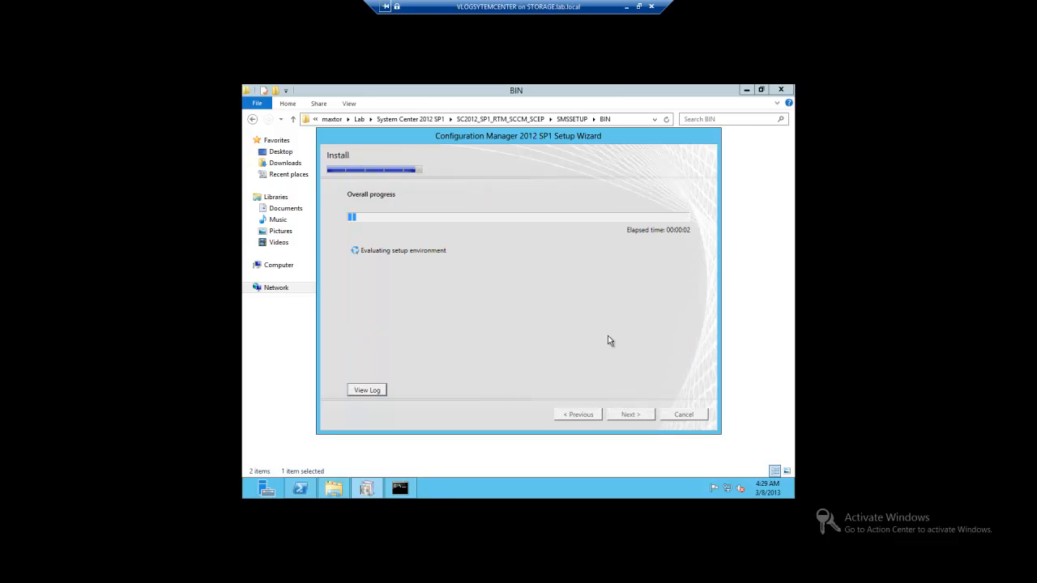
- Open the setup log in the Trace Log Tool to follow installation progress, then minimize it
{"action": "left_click", "coordinate": [366, 393]}
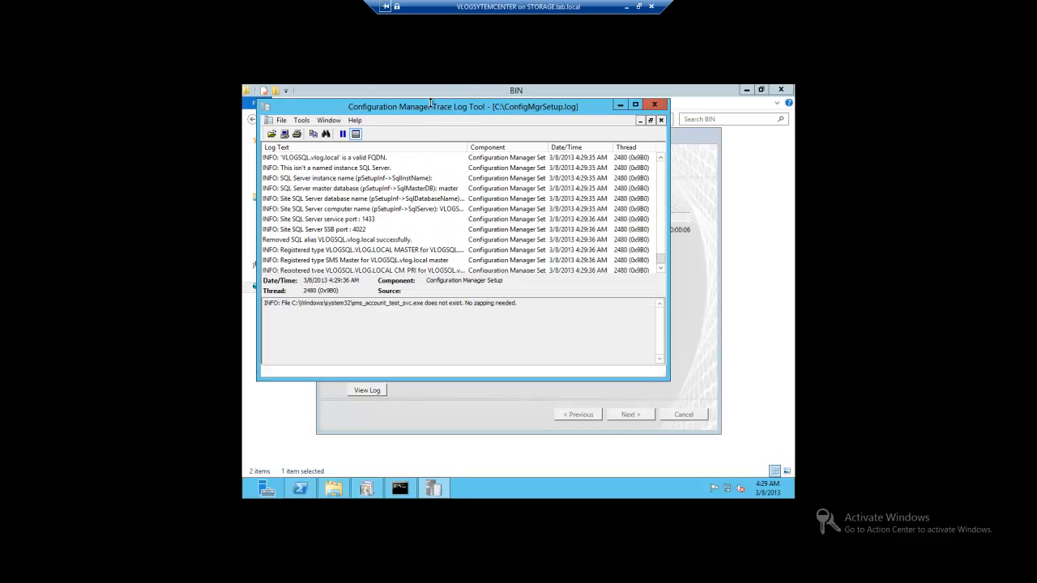
{"action": "mouse_move", "coordinate": [430, 102]}
{"action": "left_mouse_down"}
{"action": "mouse_move", "coordinate": [558, 148]}
{"action": "mouse_move", "coordinate": [521, 154]}
{"action": "left_mouse_up"}
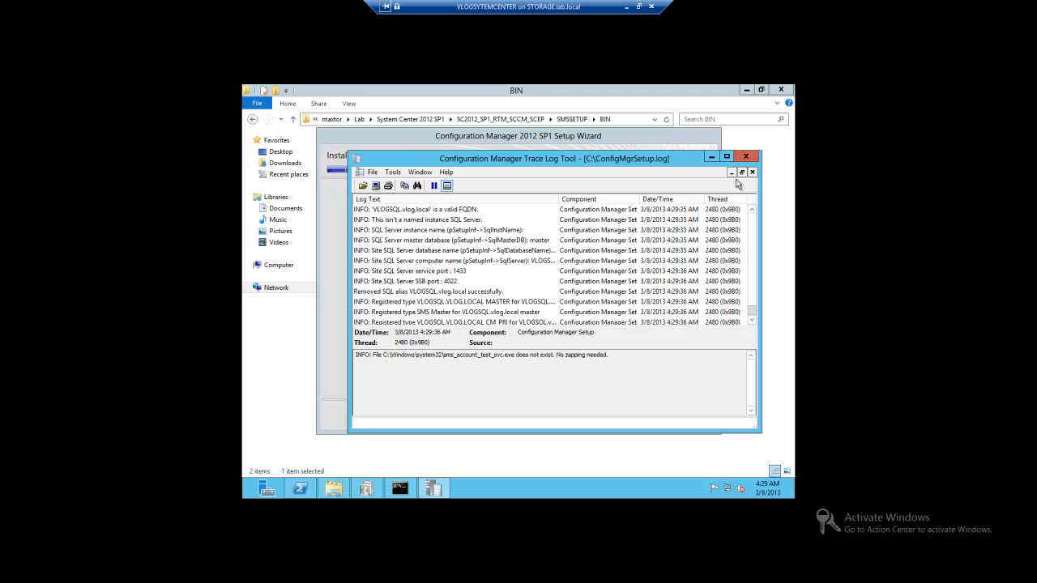
{"action": "left_click_drag", "start_coordinate": [663, 162], "coordinate": [673, 168]}
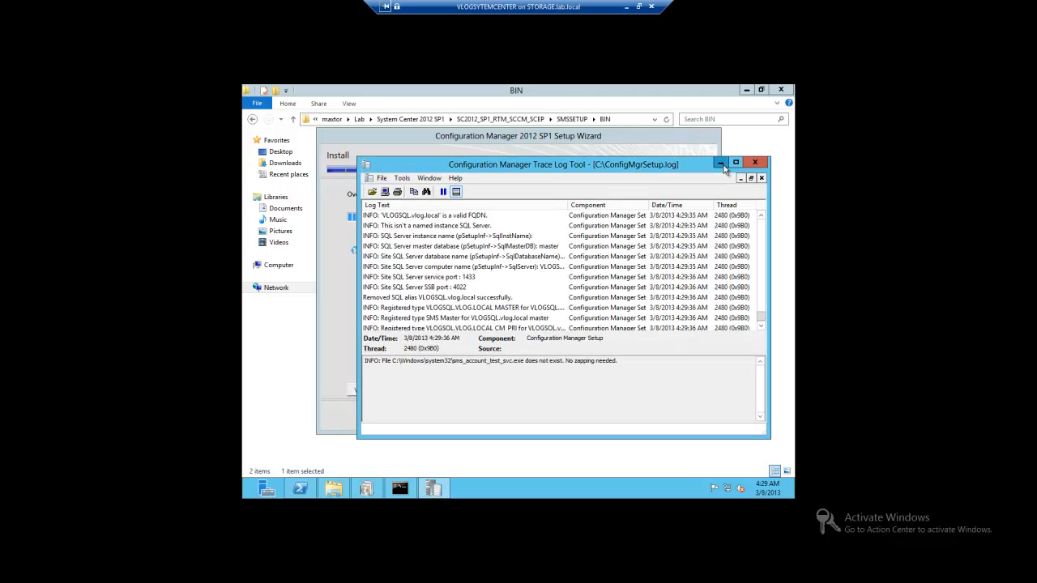
{"action": "left_click", "coordinate": [723, 165]}
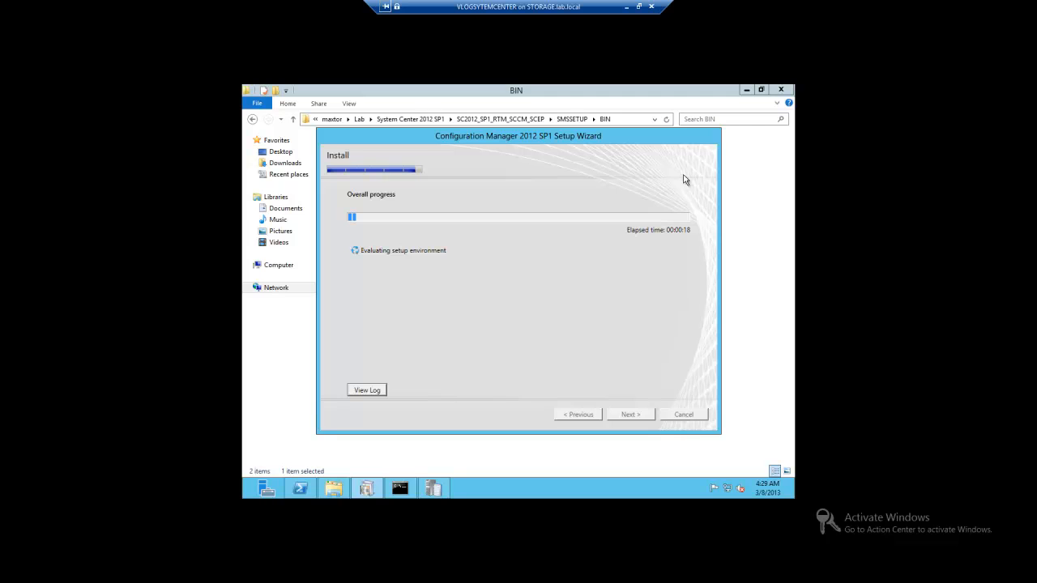